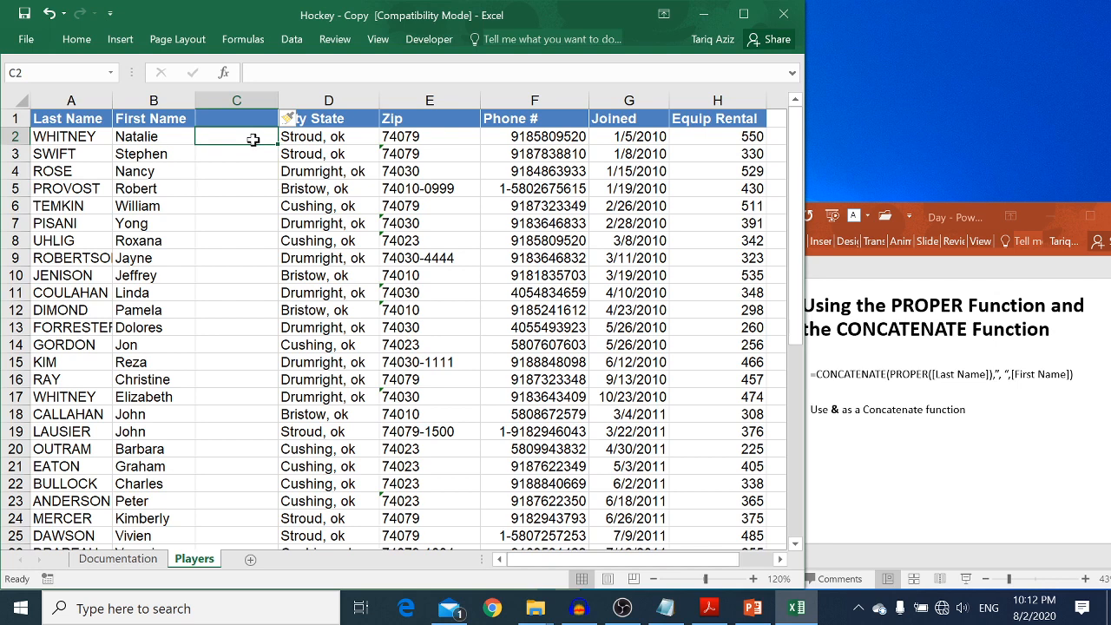
Enter =CONCATENATE(A2,B2) in C2 to join the last and first names, and autofit column C's width.
type("=con")
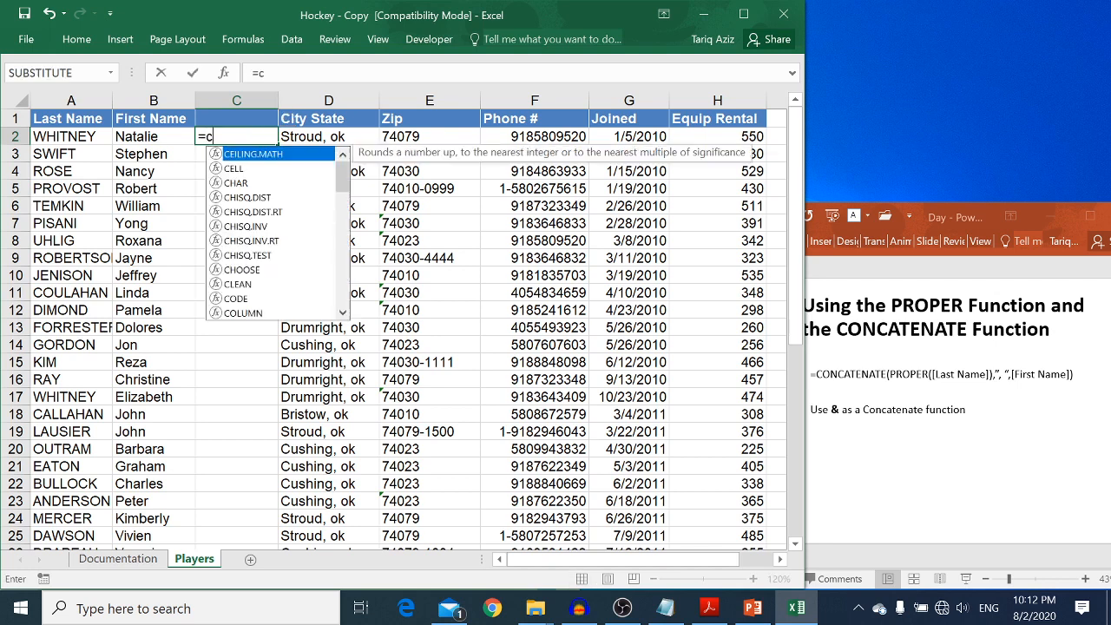
key("Tab")
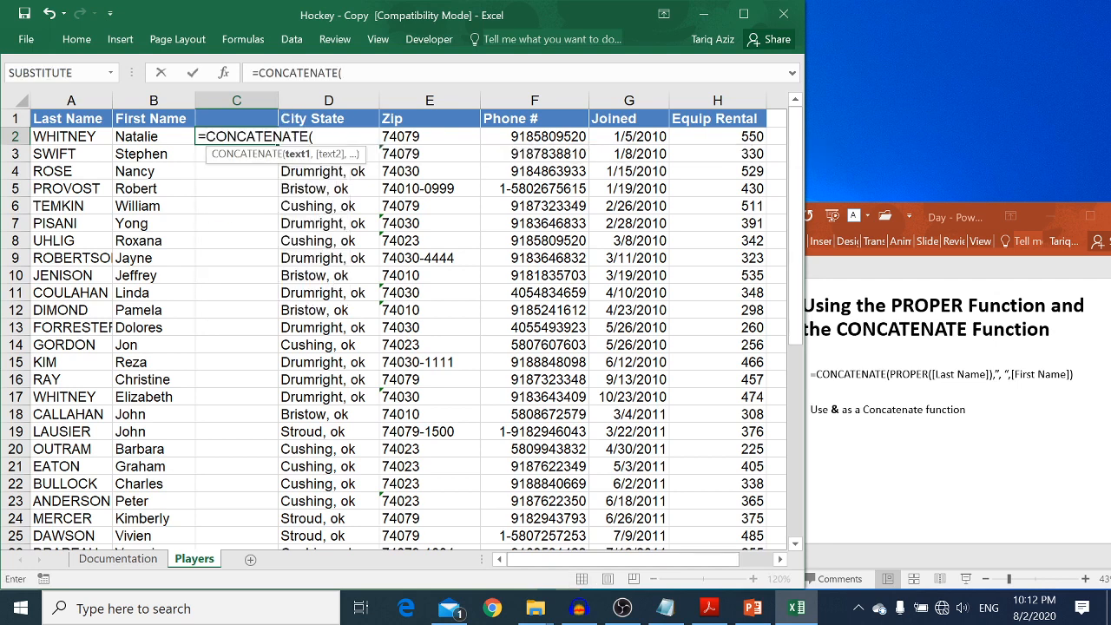
left_click(77, 143)
type(",")
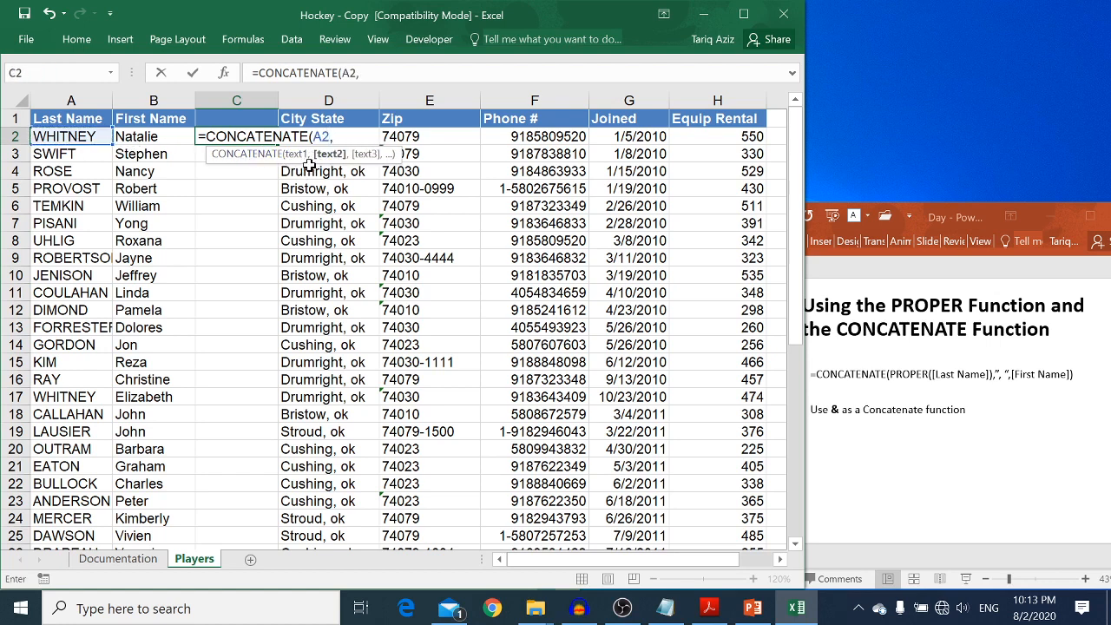
left_click(167, 134)
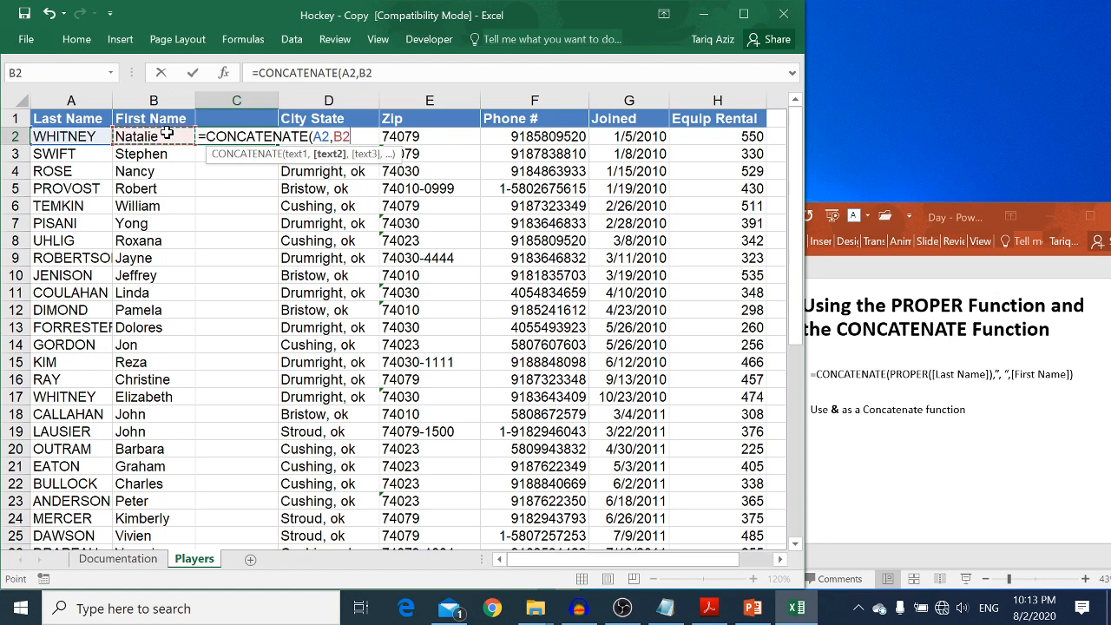
key("Return")
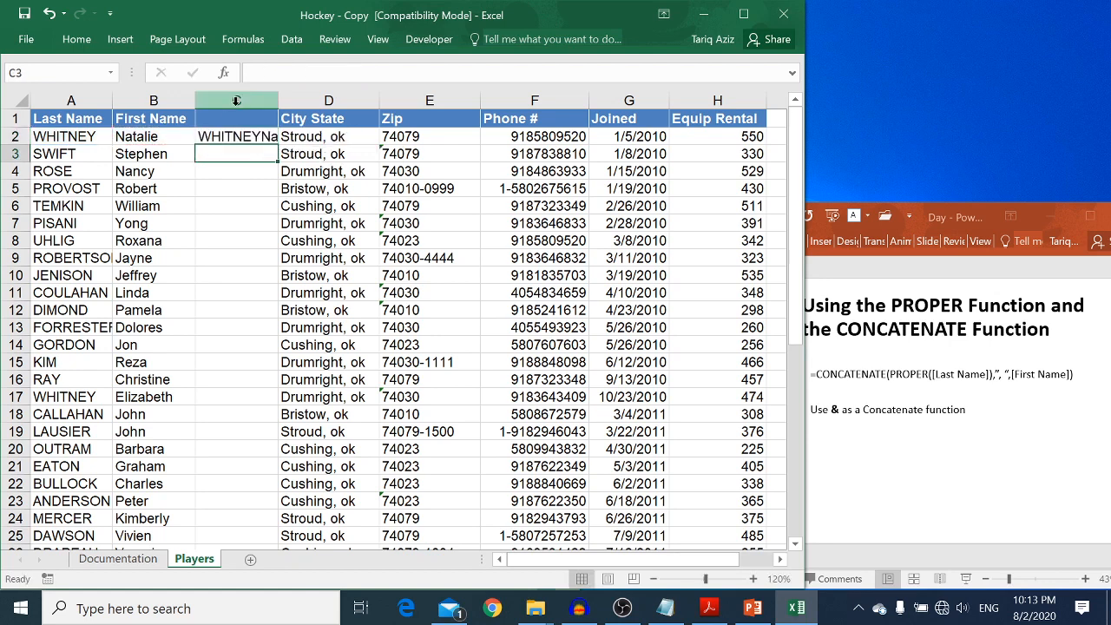
double_click(279, 99)
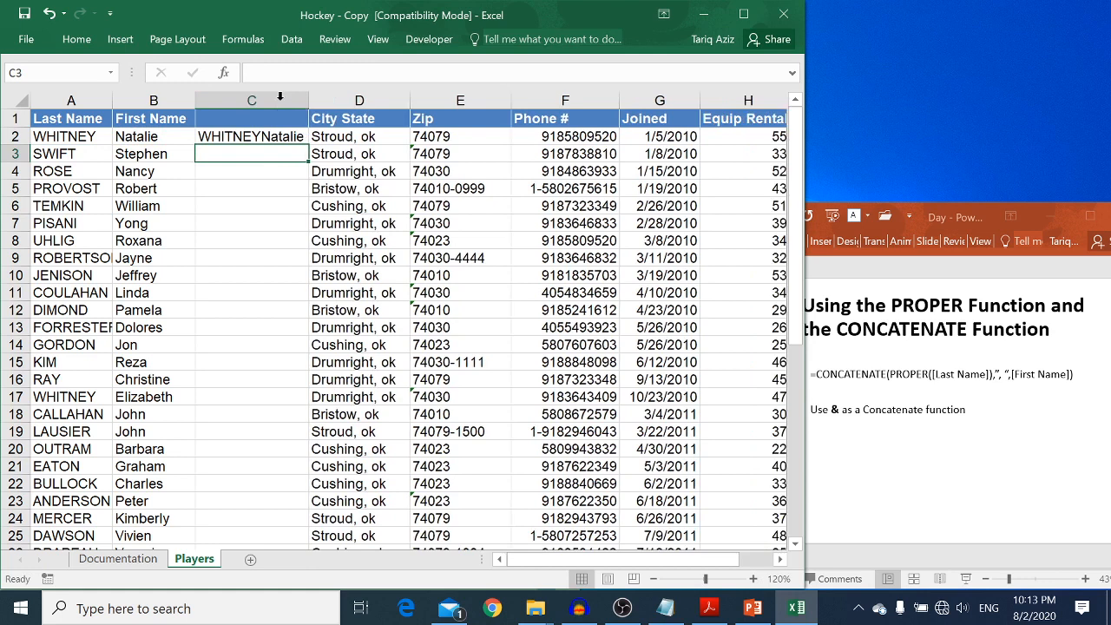
Insert a space separator between the two names in C2's formula, making it =CONCATENATE(A2," ",B2).
left_click(261, 138)
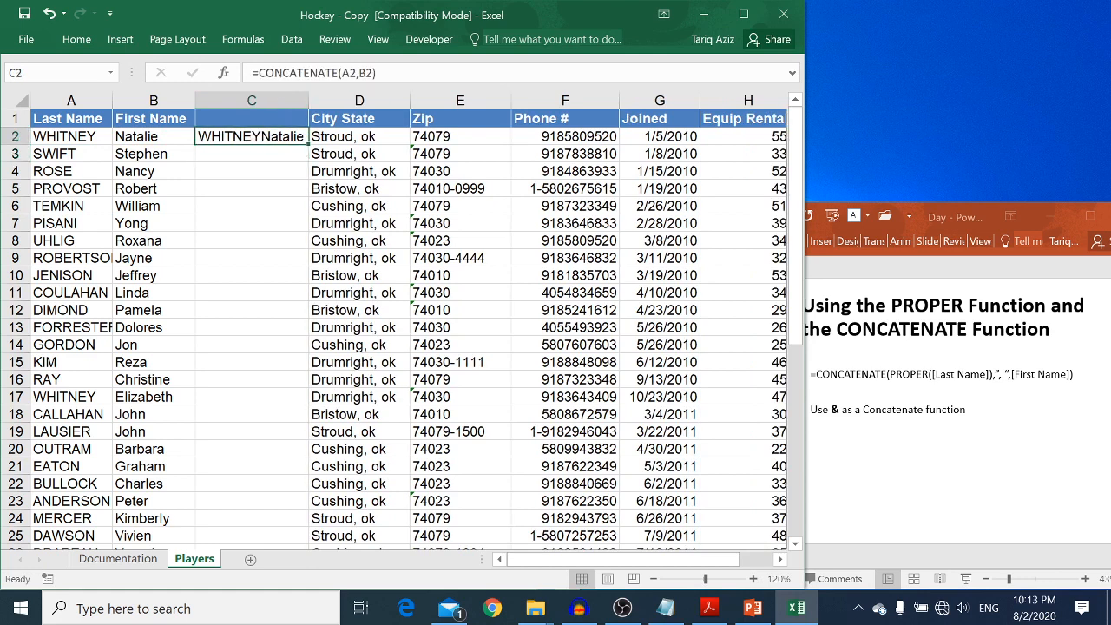
left_click(359, 73)
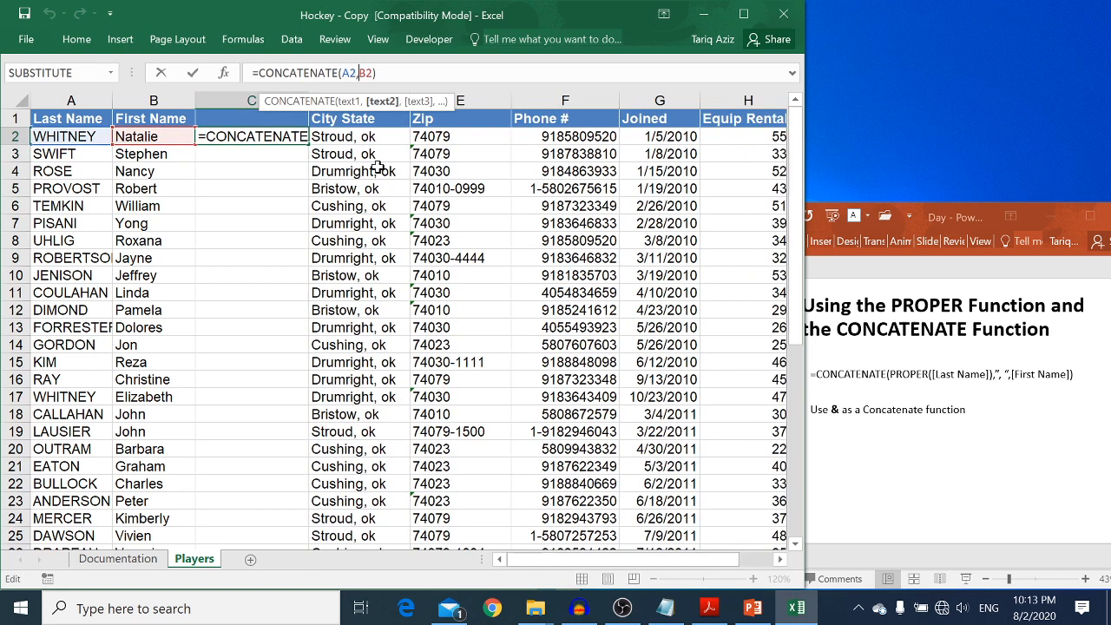
type("\" \"")
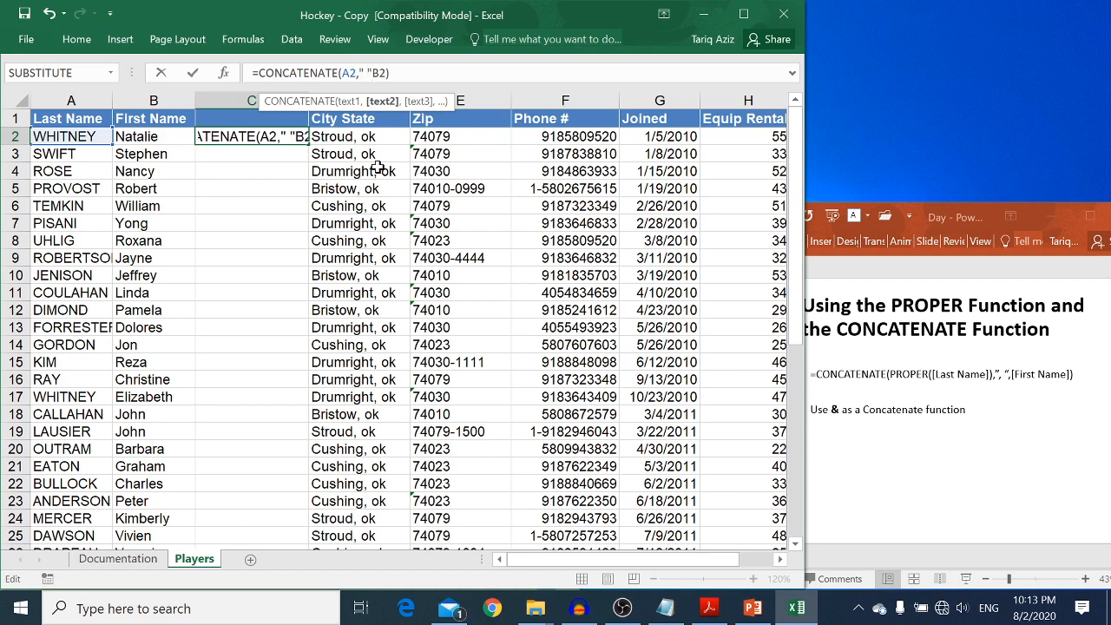
type(",")
key("Left")
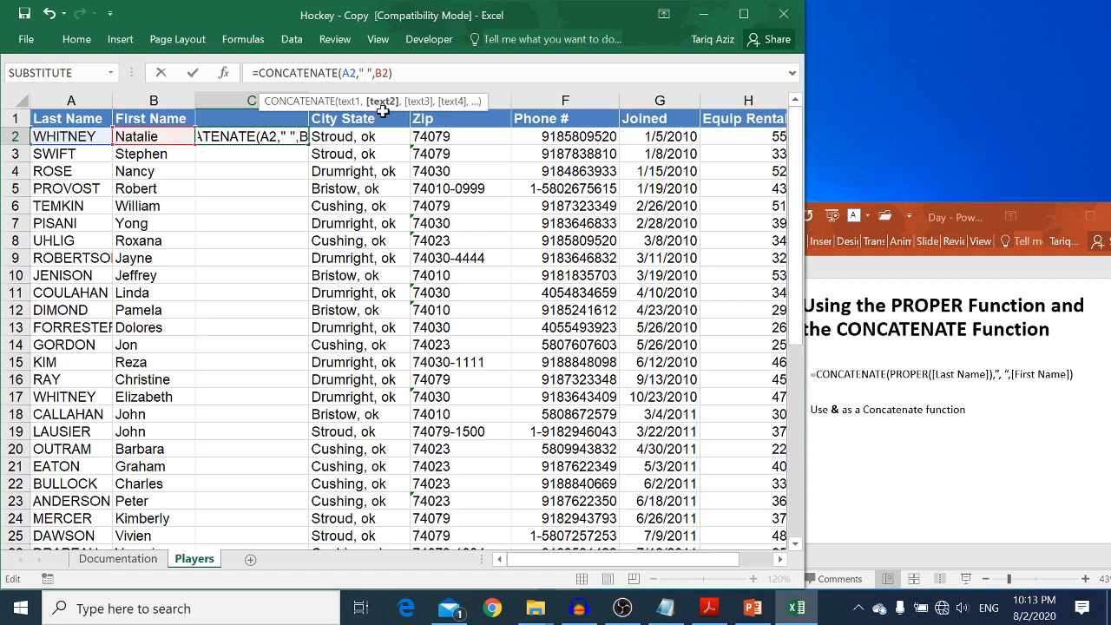
key("Right")
key("Right")
key("Right")
key("Return")
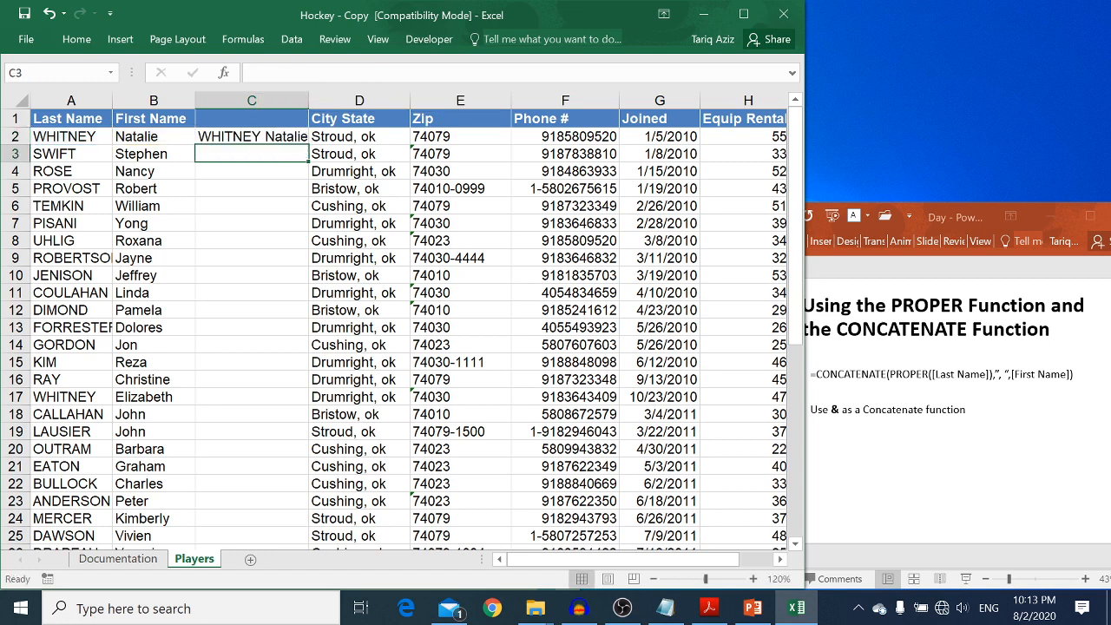
Add a comma before the space in C2's separator, making it ", ", and fill the formula down column C.
left_click(262, 135)
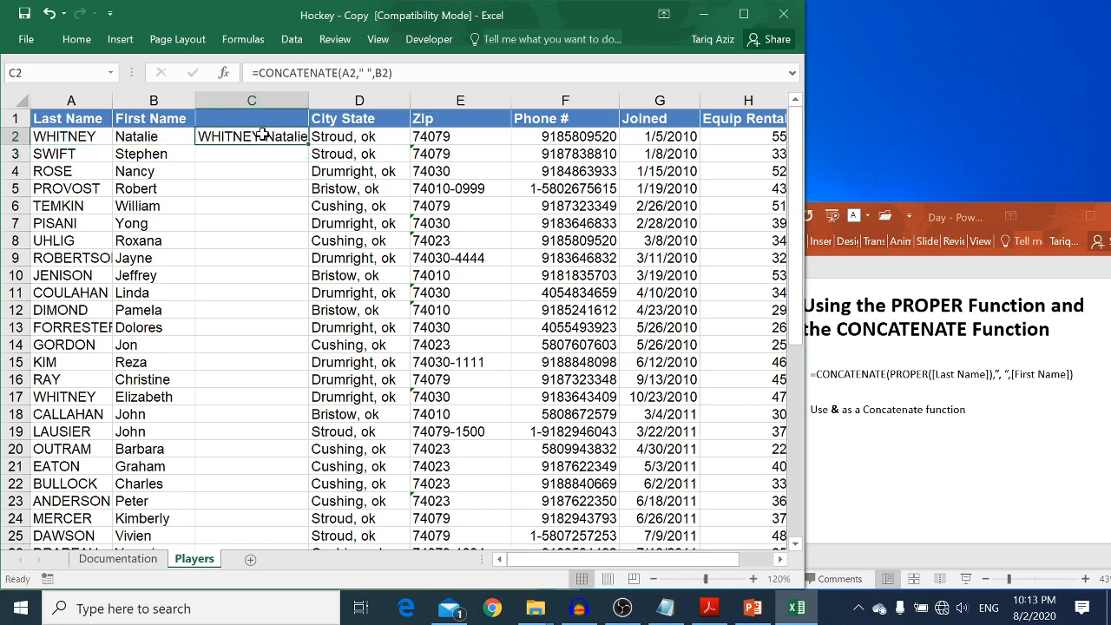
left_click(365, 72)
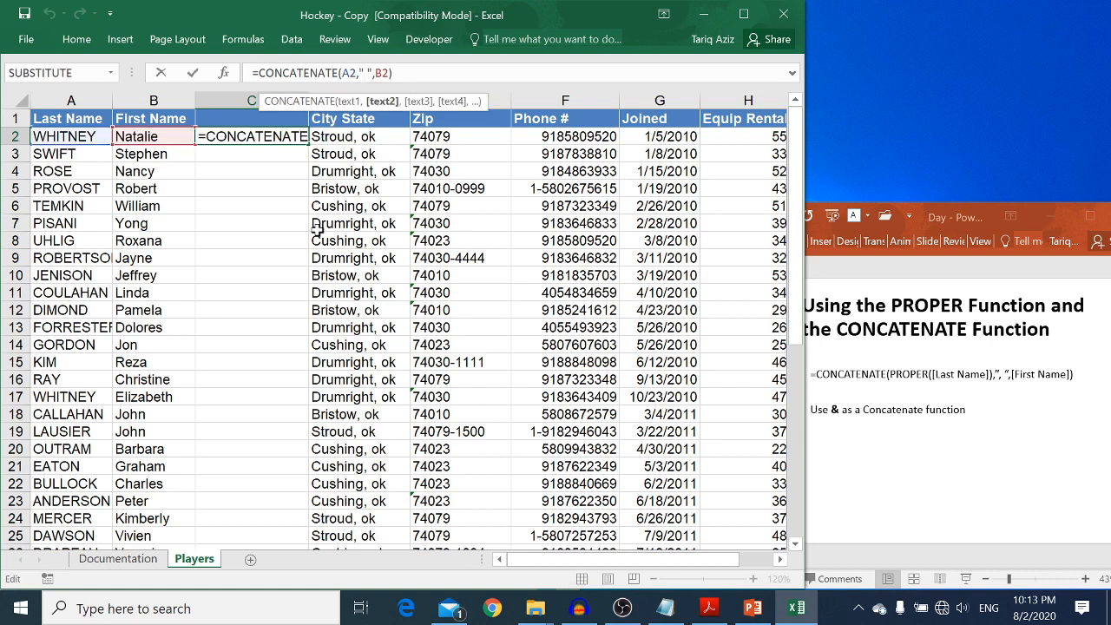
type(",")
key("Return")
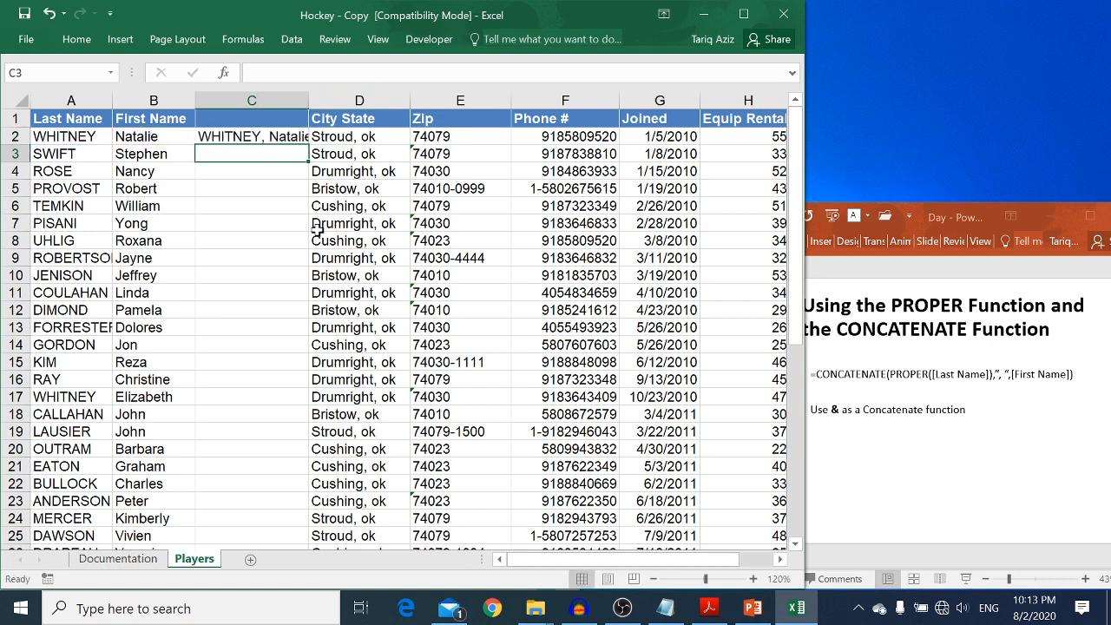
left_click(276, 136)
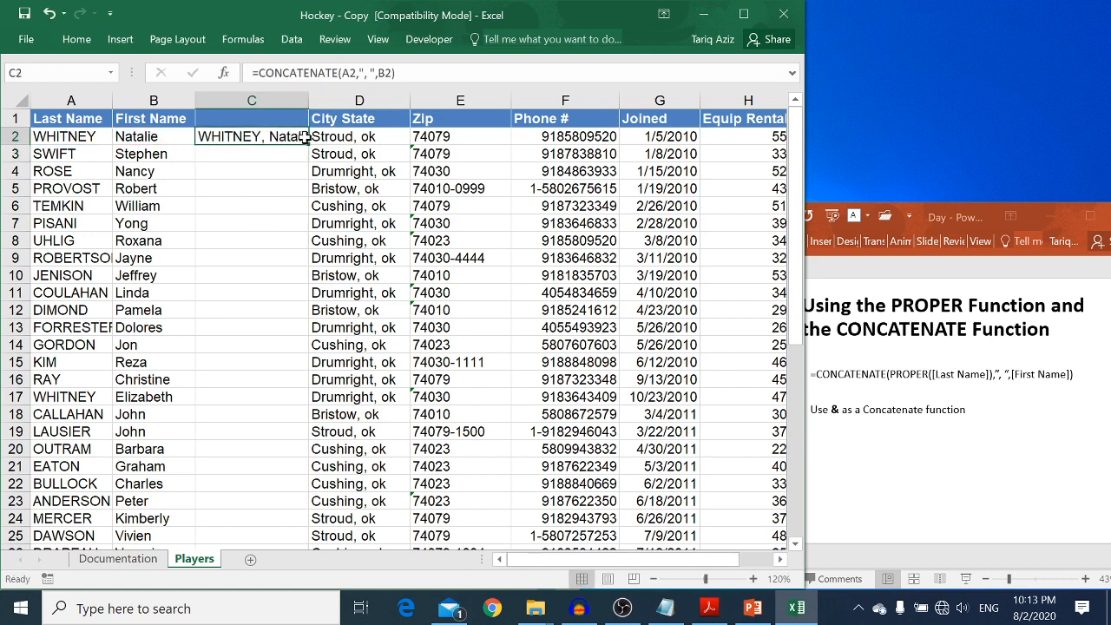
double_click(308, 144)
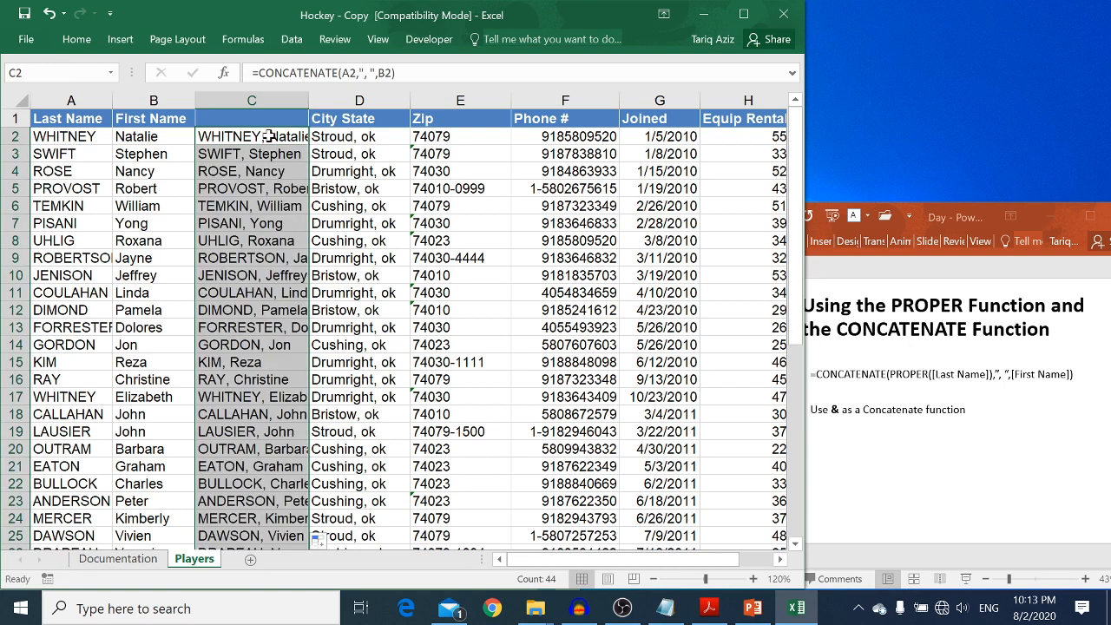
Wrap A2 in the PROPER function in C2's formula, giving =CONCATENATE(PROPER(A2),", ",B2), and fill it down column C.
left_click(269, 136)
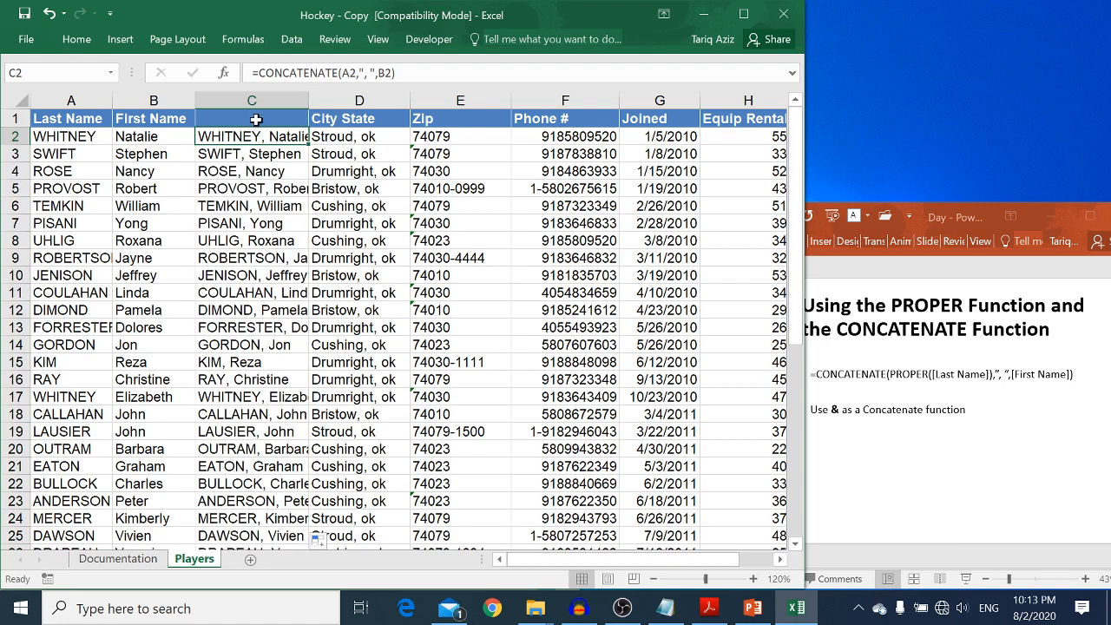
left_click(341, 73)
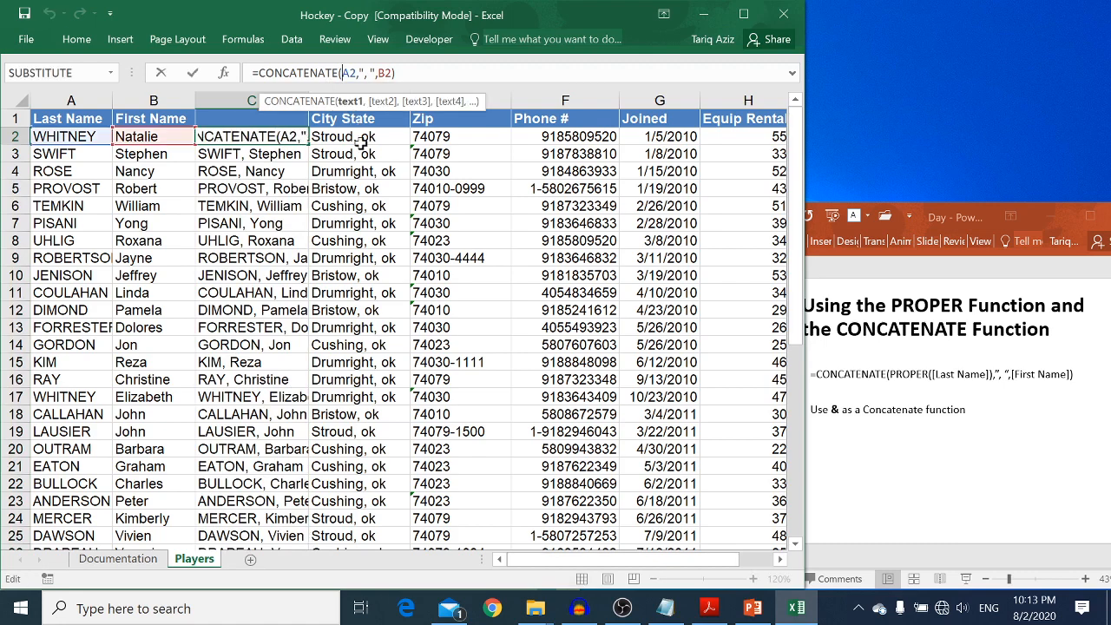
type("prop")
key("Tab")
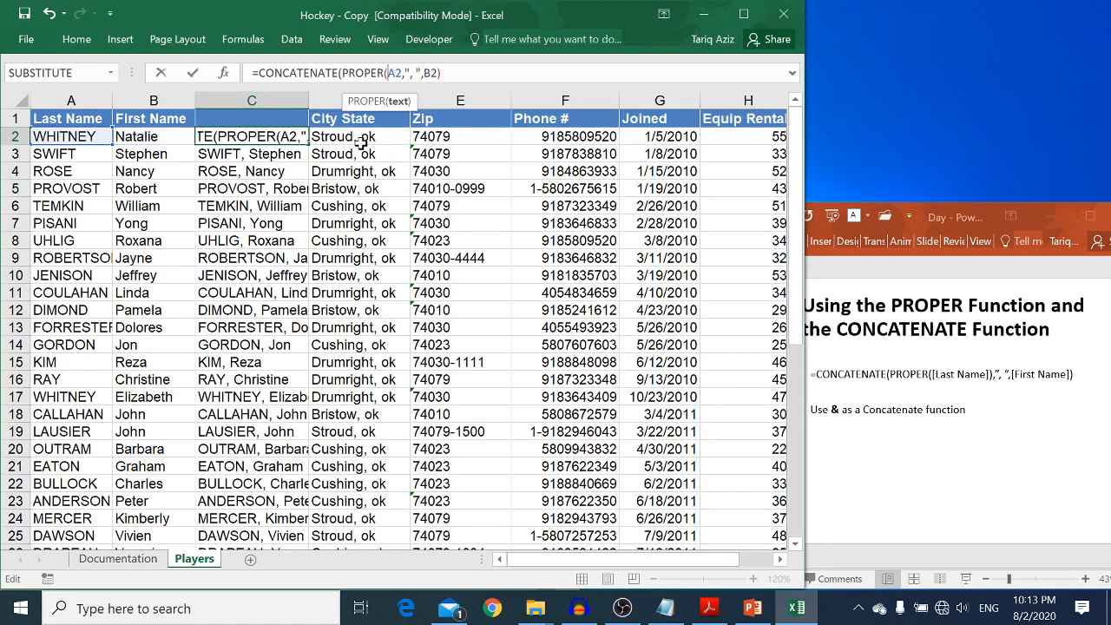
type(")")
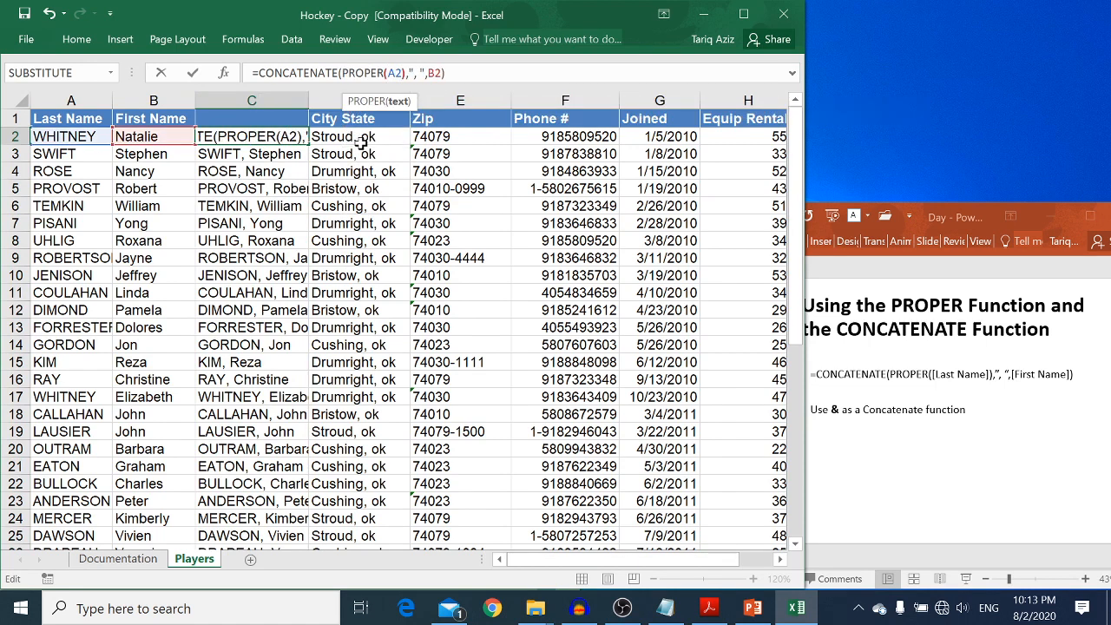
key("Return")
left_click(265, 138)
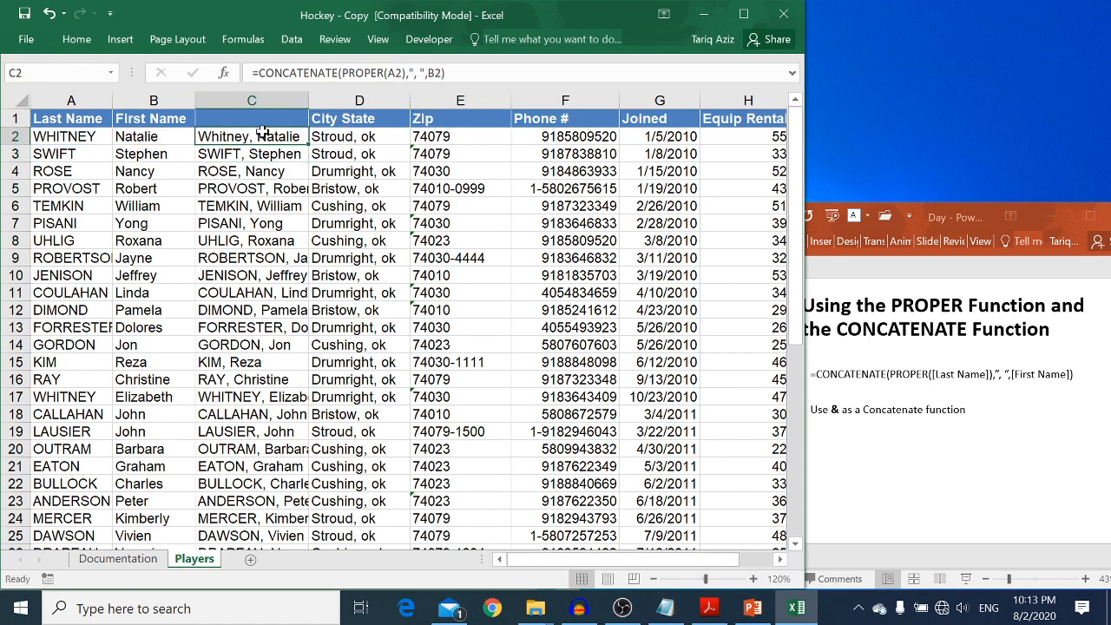
double_click(308, 145)
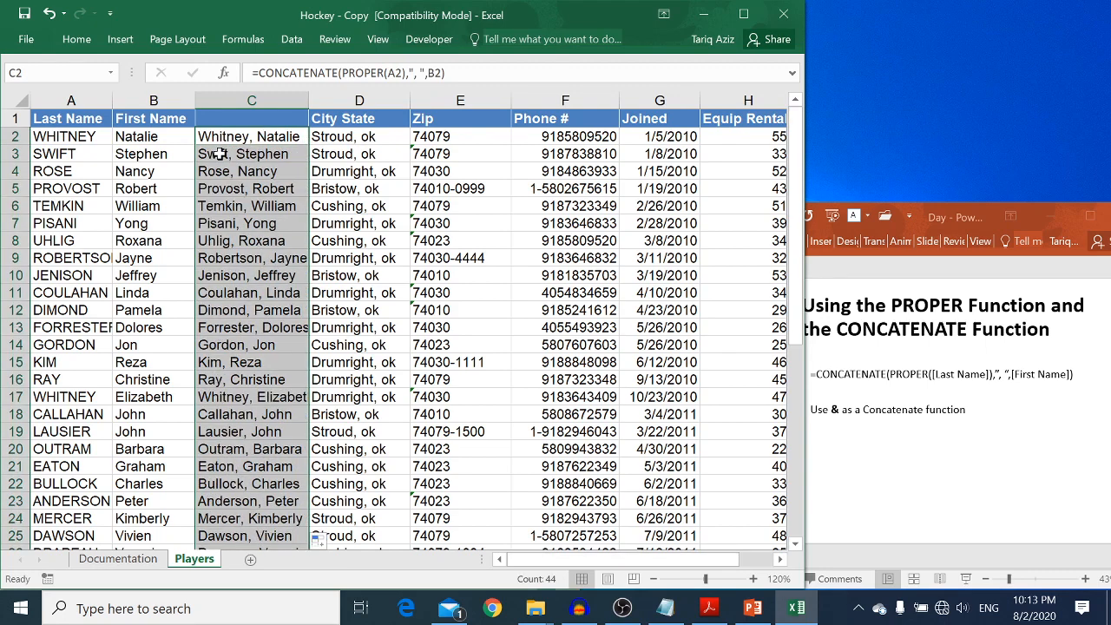
Enter the heading Full Name in C1.
left_click(287, 143)
key("Up")
type("Fu")
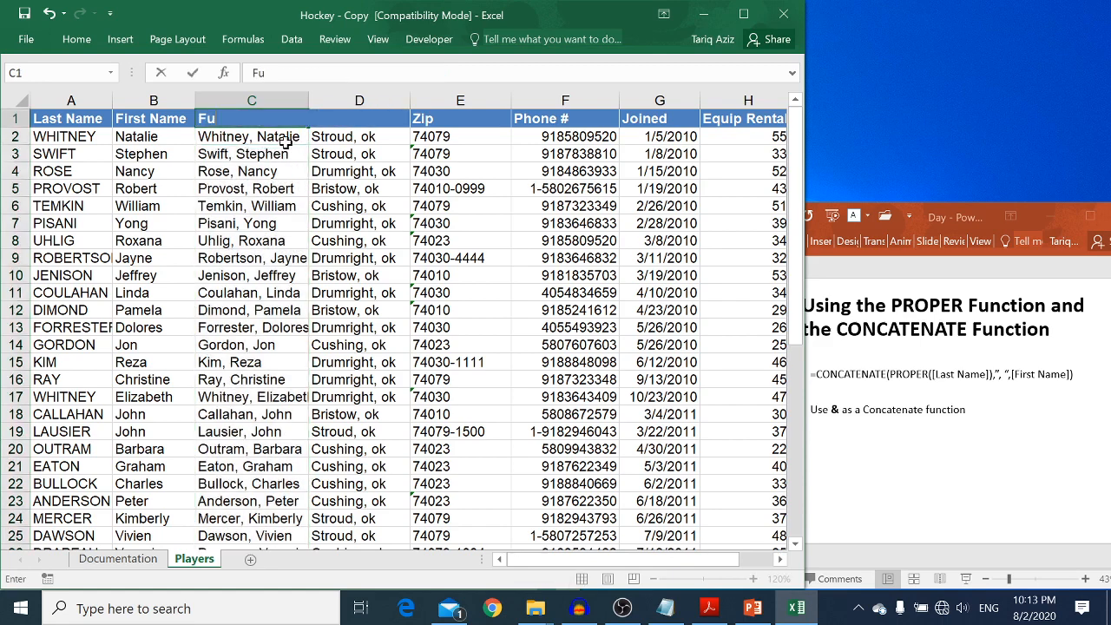
type("ll Name")
key("Return")
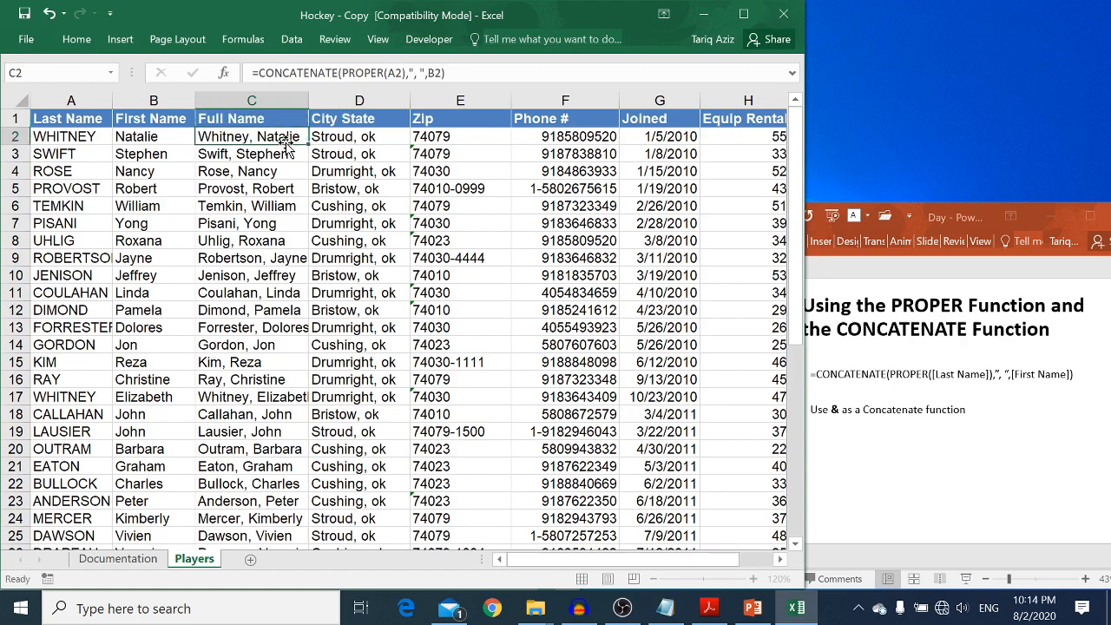
Copy the full-name formulas from C2 down to C45 and paste them back in place as values only.
key("ctrl+shift+Down")
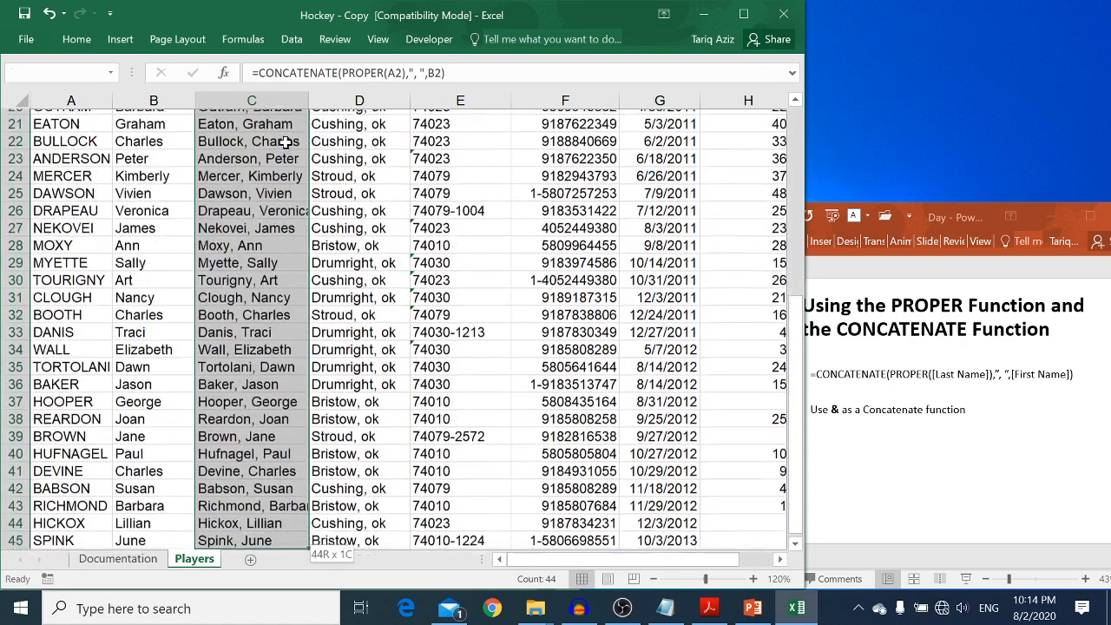
key("ctrl+c")
scroll(285, 142, "up", 7)
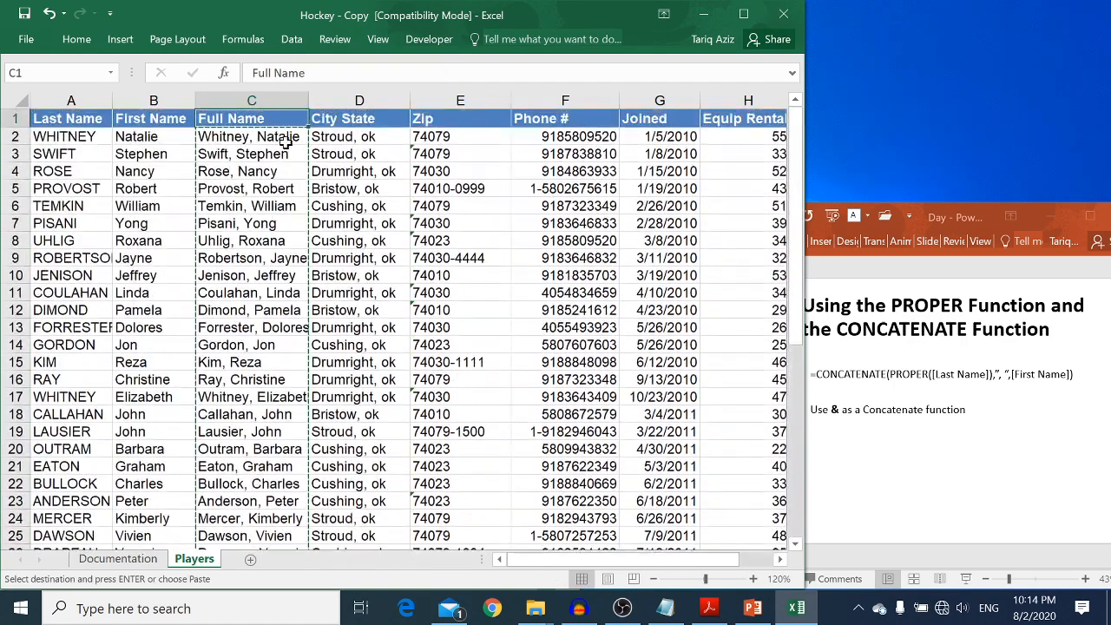
right_click(269, 139)
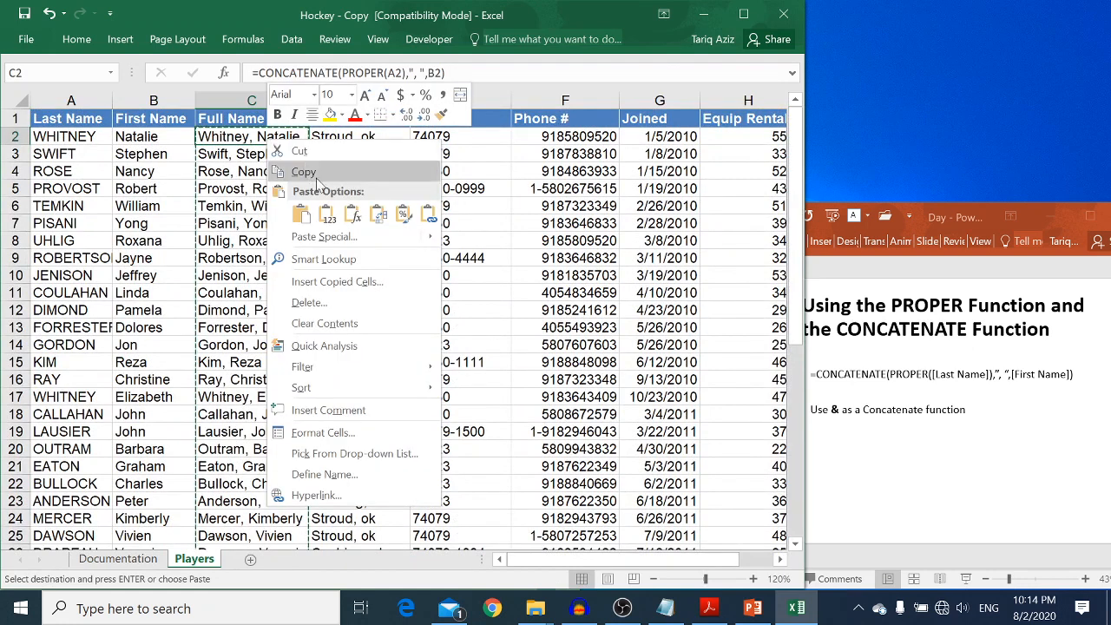
left_click(327, 217)
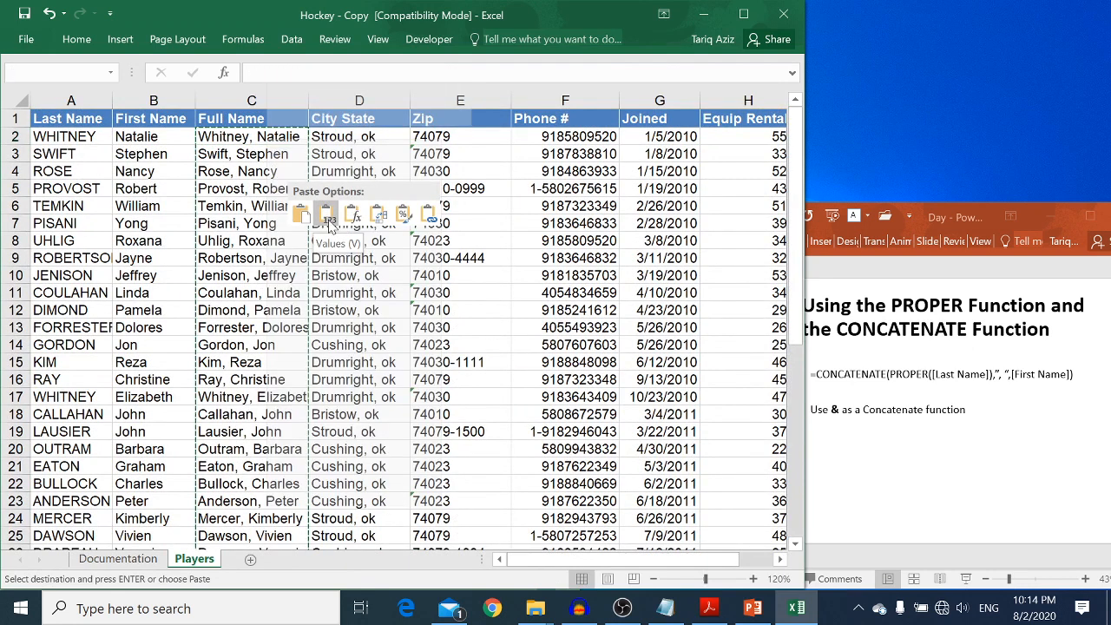
mouse_move(329, 245)
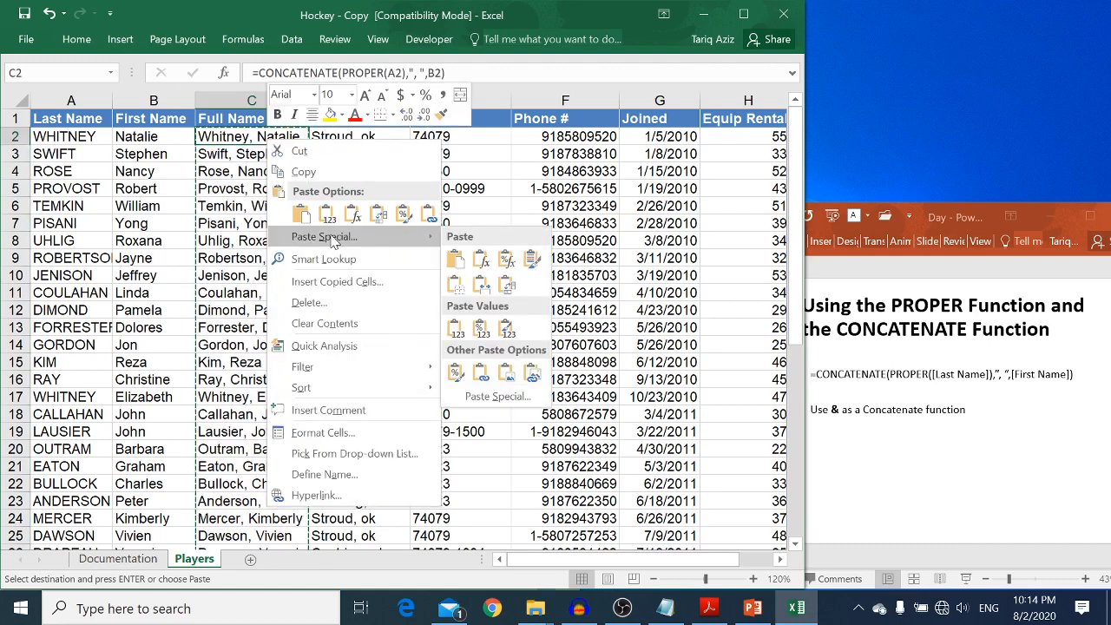
left_click(330, 237)
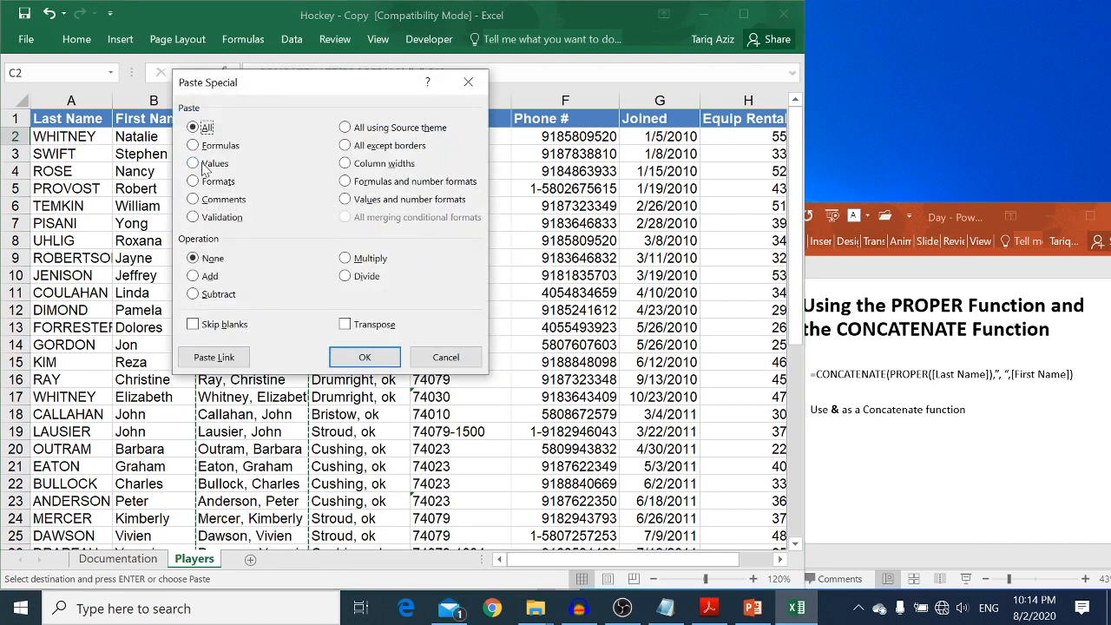
left_click(372, 359)
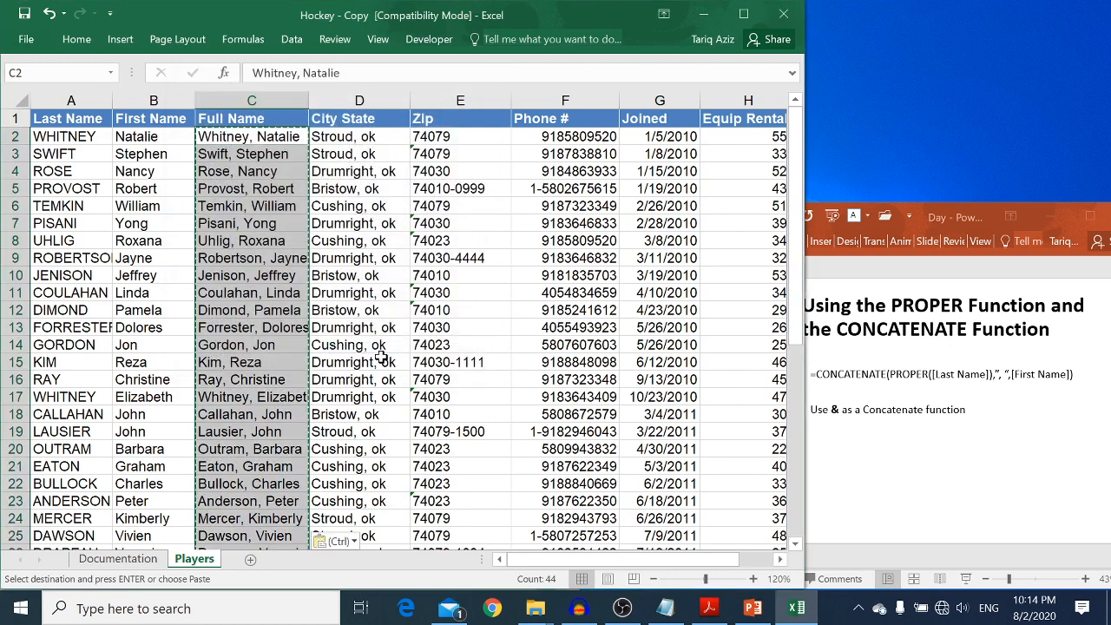
Examine the cells of the Full Name column one by one to check whether they hold plain text instead of formulas.
key("Down")
key("Down")
key("Down")
key("Down")
key("Down")
key("Down")
key("Down")
key("Down")
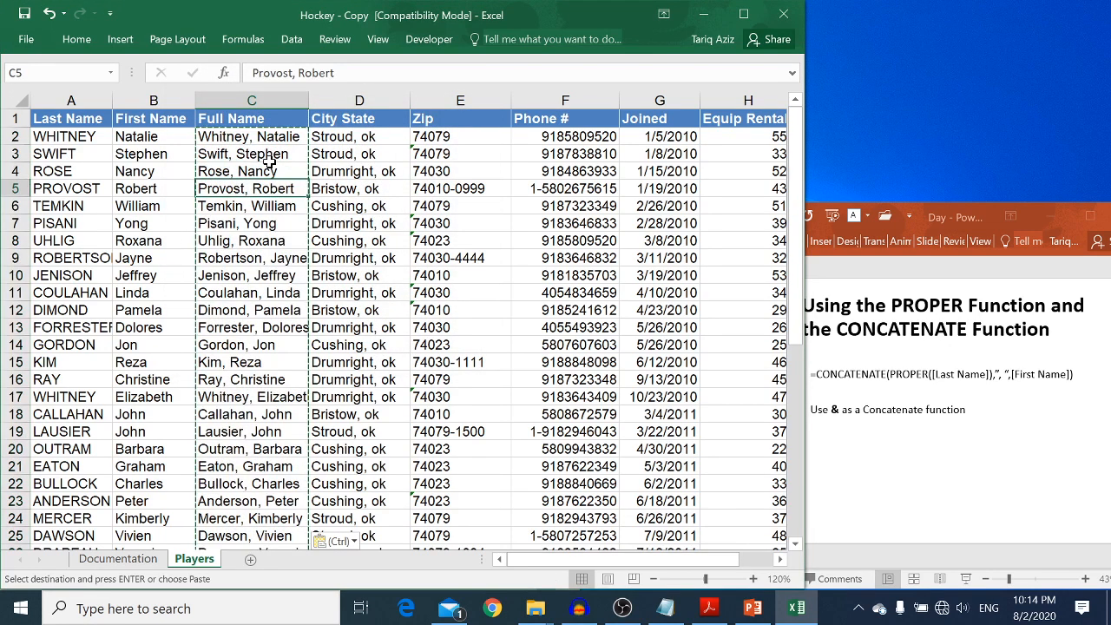
key("Up")
key("Up")
key("Up")
key("Up")
key("Up")
key("Up")
key("Up")
key("Up")
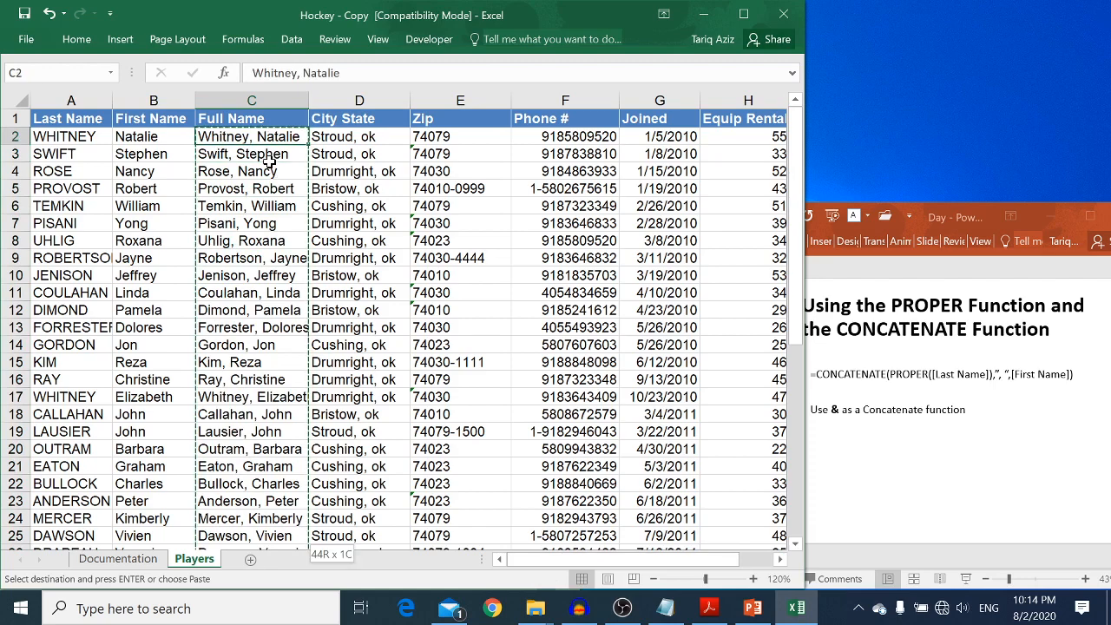
Delete all the entries below the Full Name heading, from C2 down to C45.
key("ctrl+shift+Down")
key("Delete")
Enter the formula =A2&B2 in C2 to join the last name and first name.
key("Up")
key("Down")
type("=")
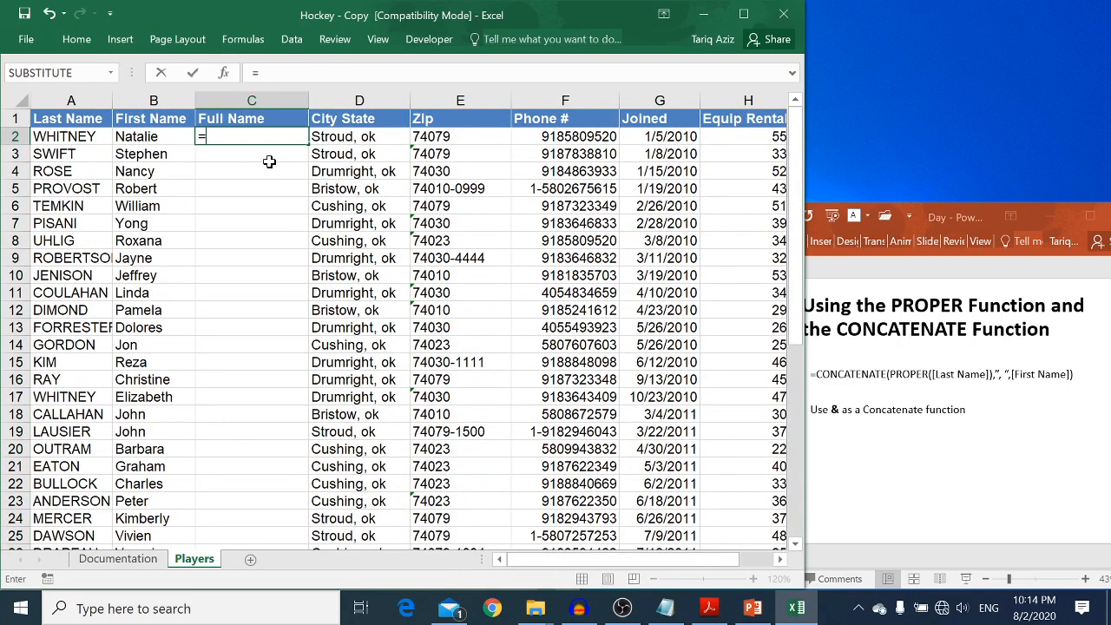
left_click(76, 137)
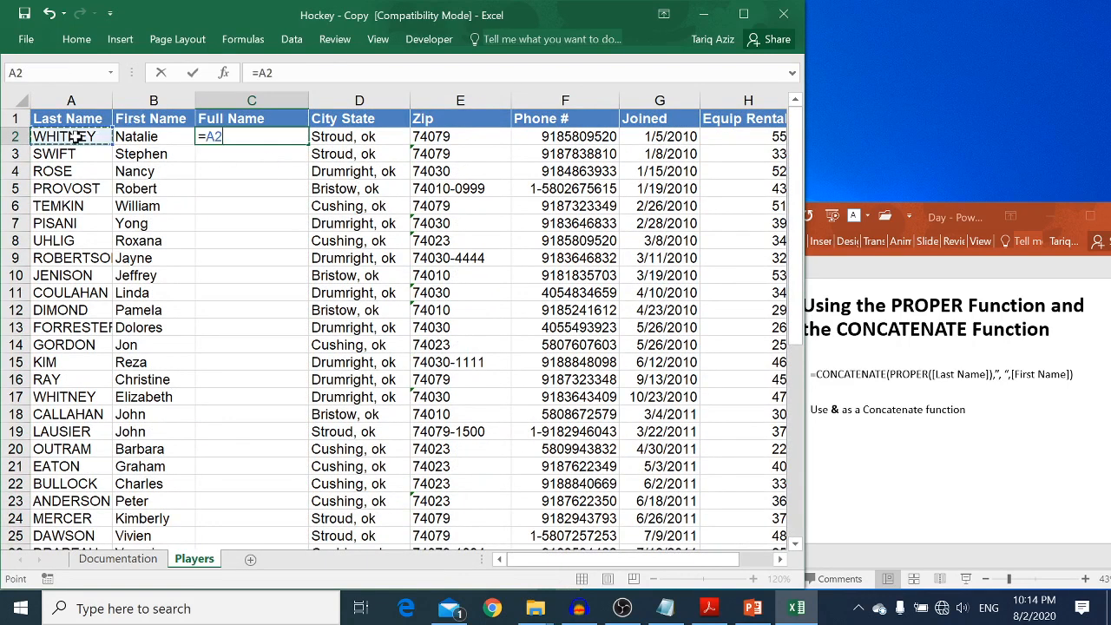
type("&")
left_click(136, 137)
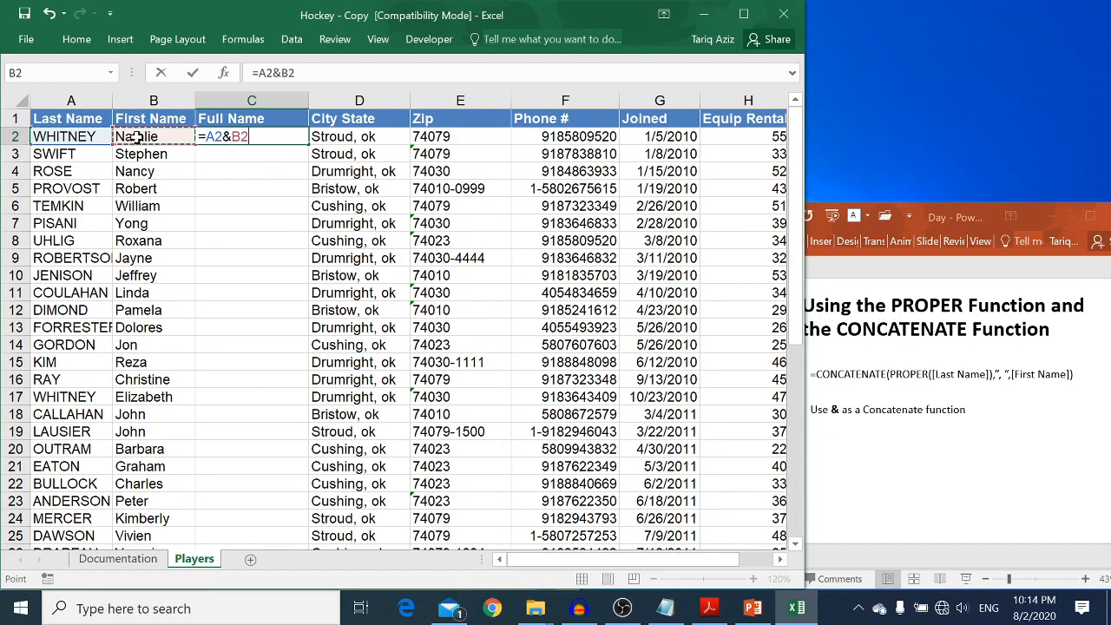
key("Return")
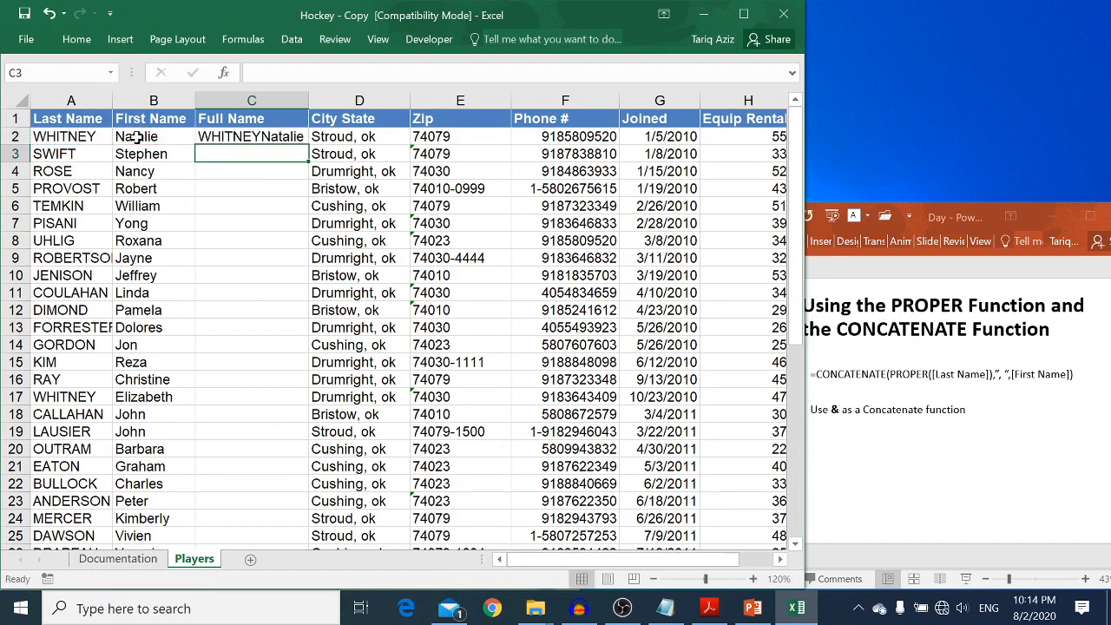
Edit the formula in C2 to =A2&" "&B2 so that a space separates the two names.
key("Up")
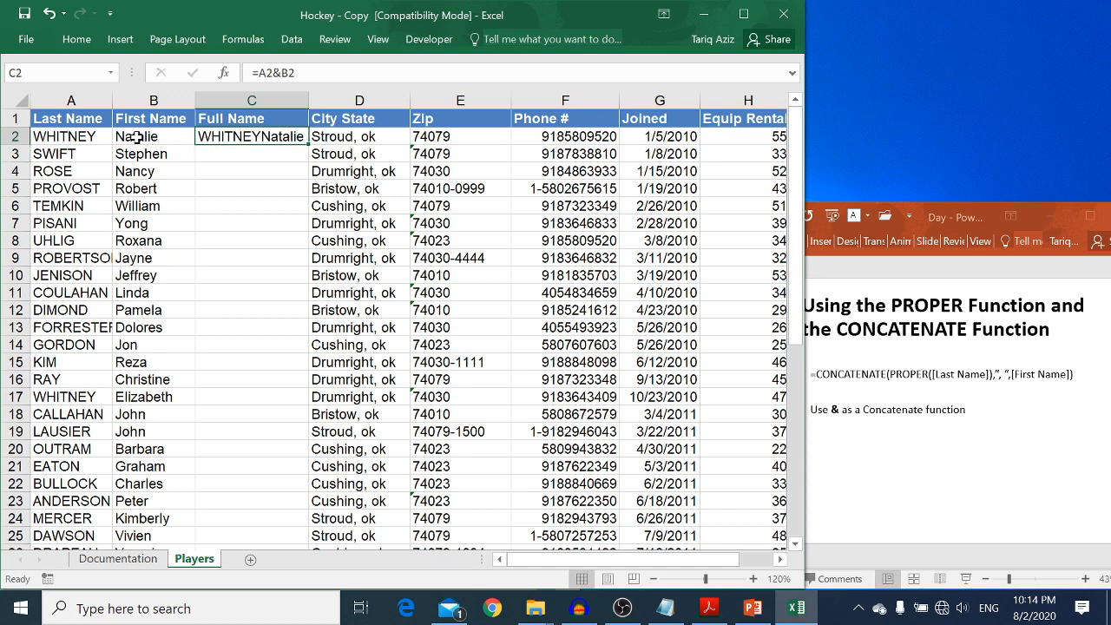
left_click(280, 73)
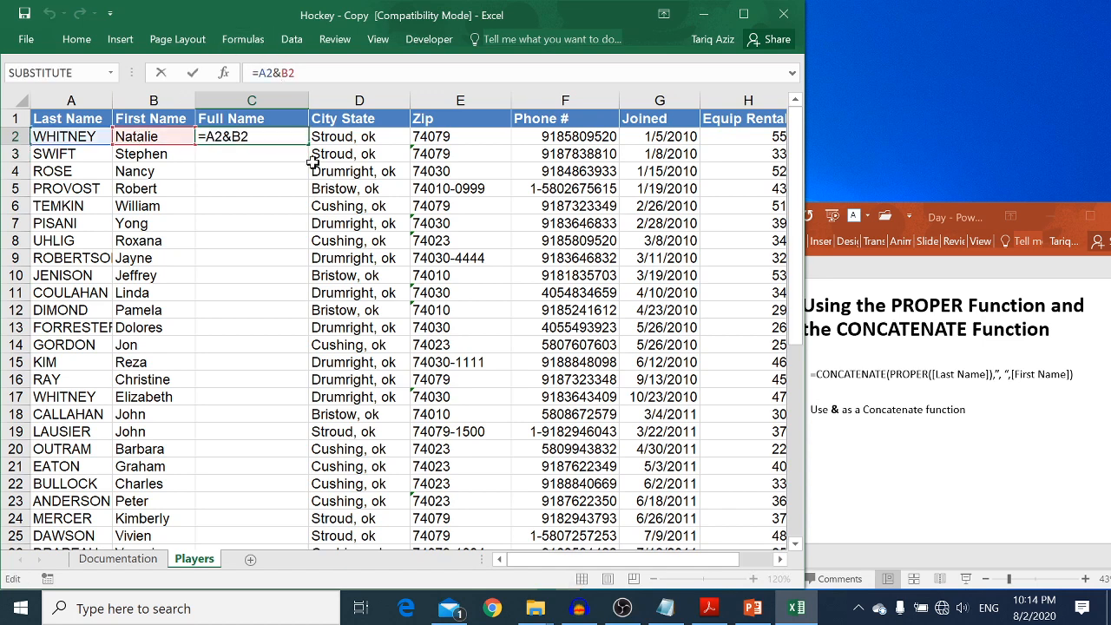
type("\" \"")
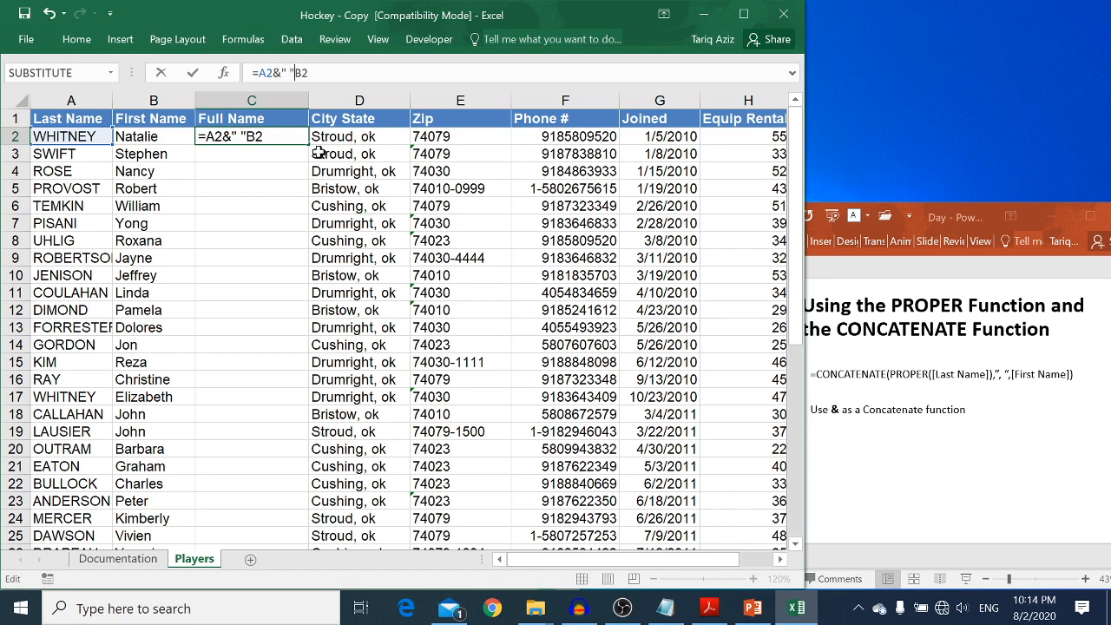
type("&")
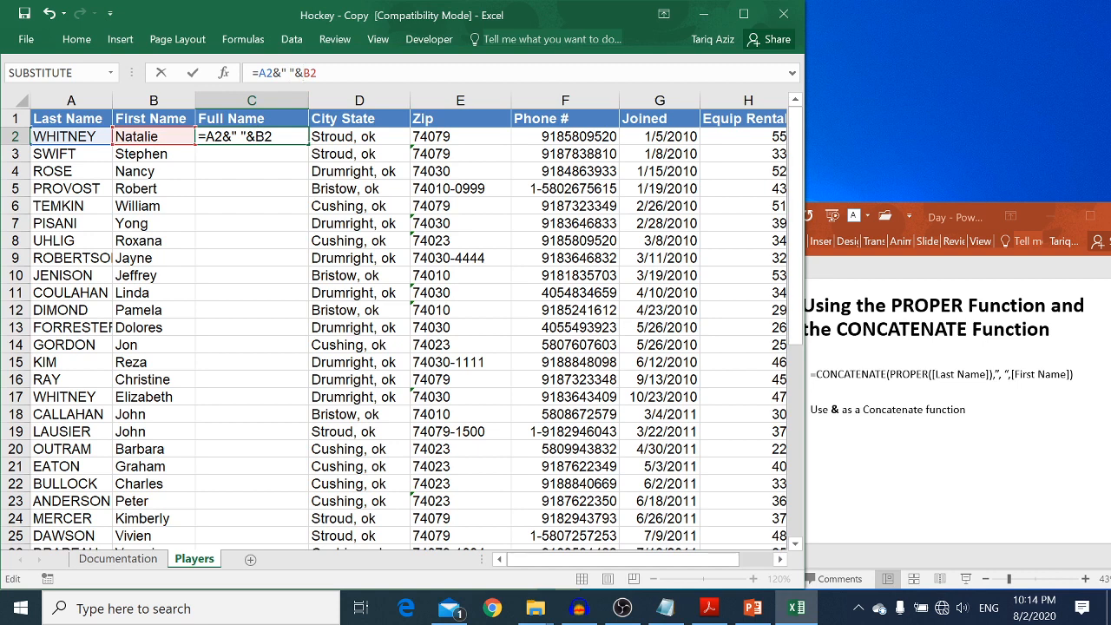
key("ctrl+Return")
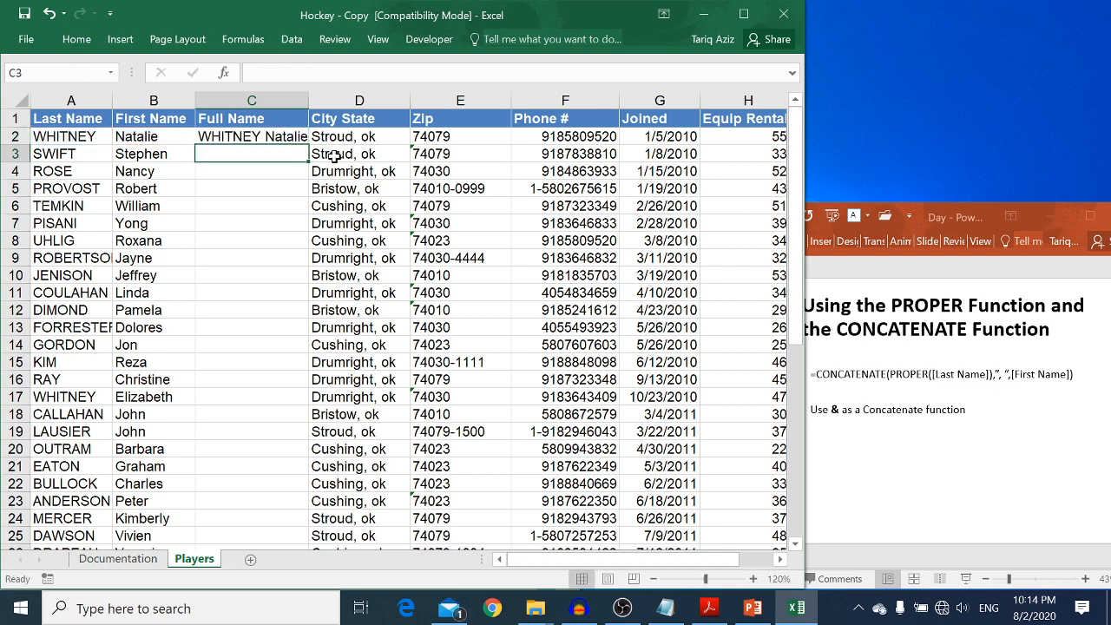
Add a comma before the space in C2's formula, making it =A2&", "&B2.
left_click(287, 73)
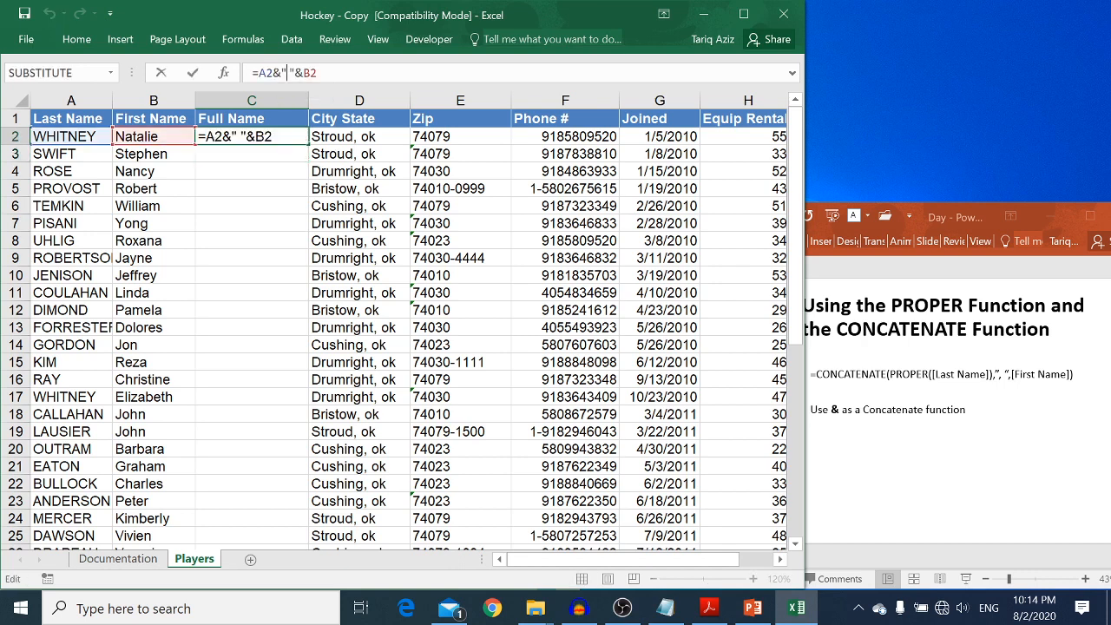
type(",")
key("Return")
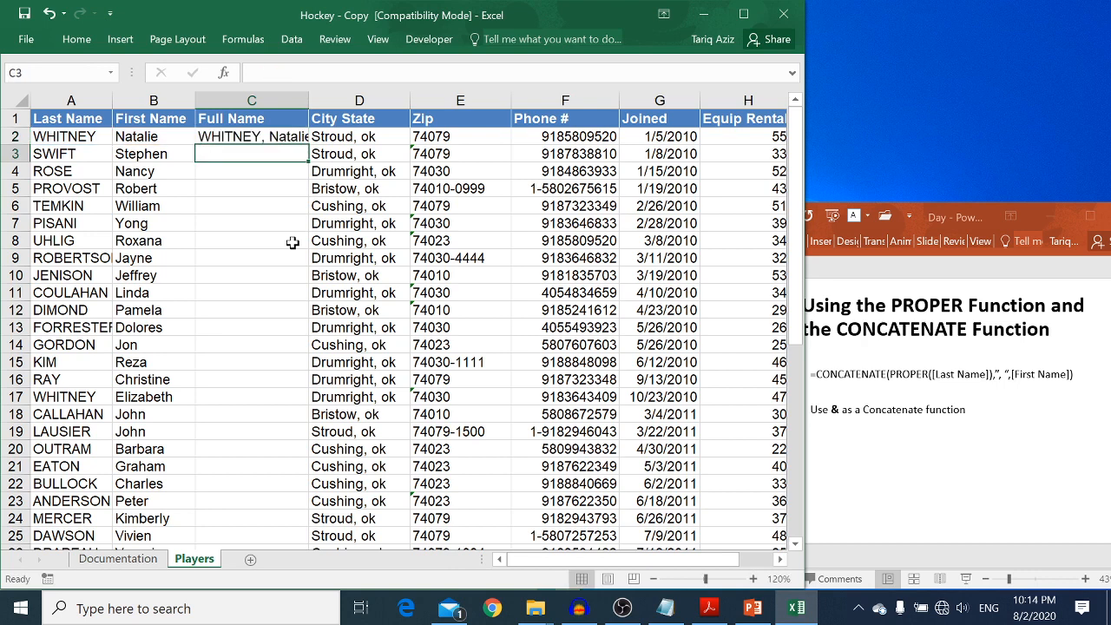
Wrap the last-name reference in PROPER so the C2 formula reads =PROPER(A2)&", "&B2.
key("Up")
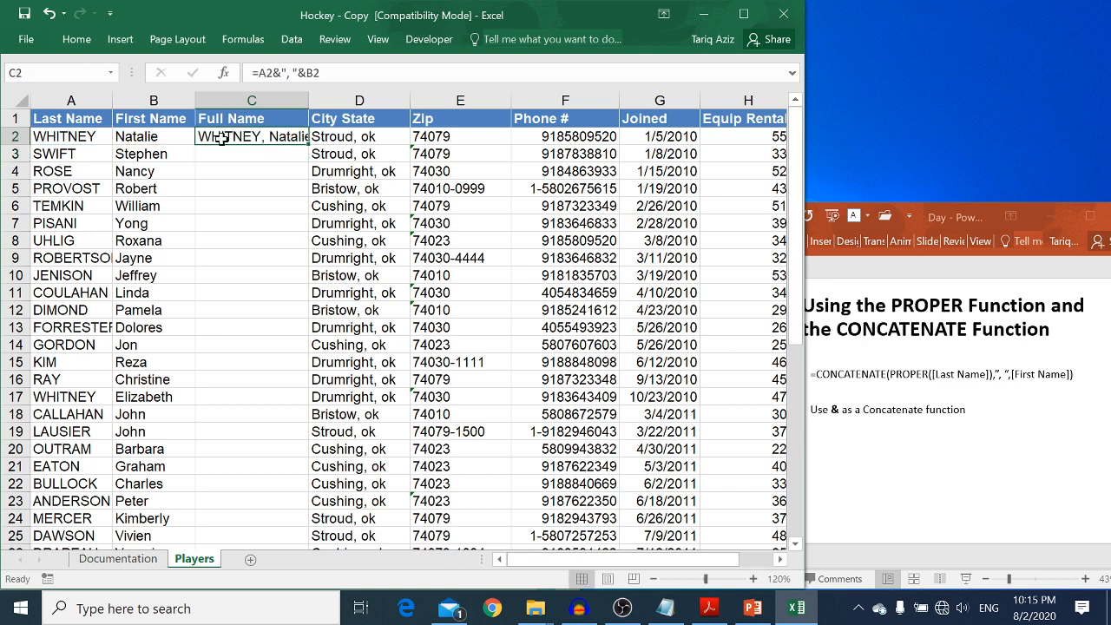
left_click(254, 75)
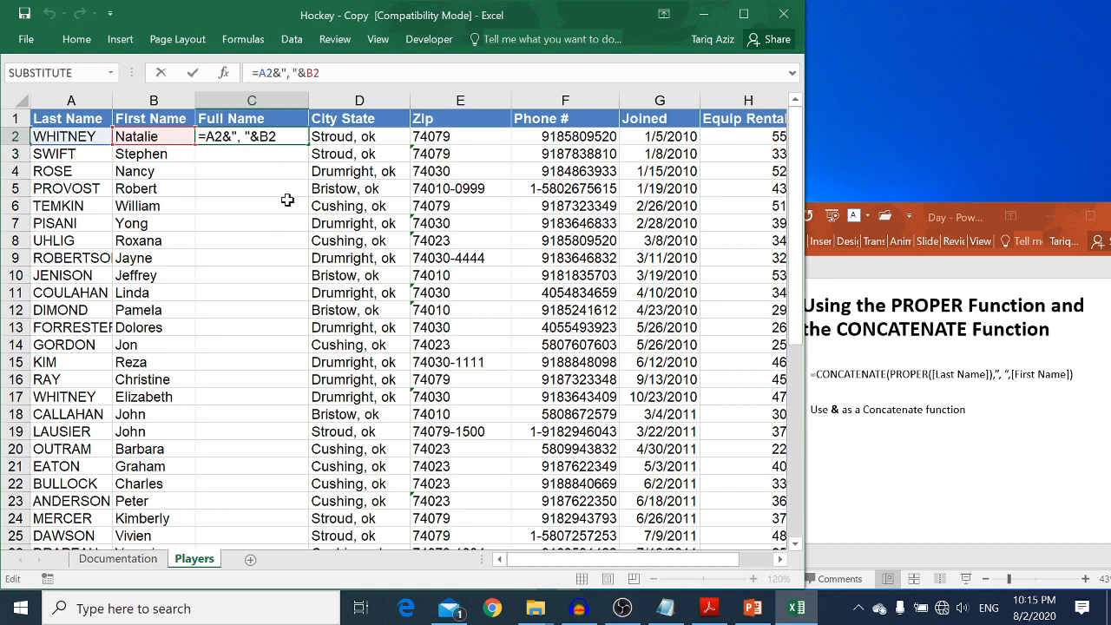
type("prope")
key("Tab")
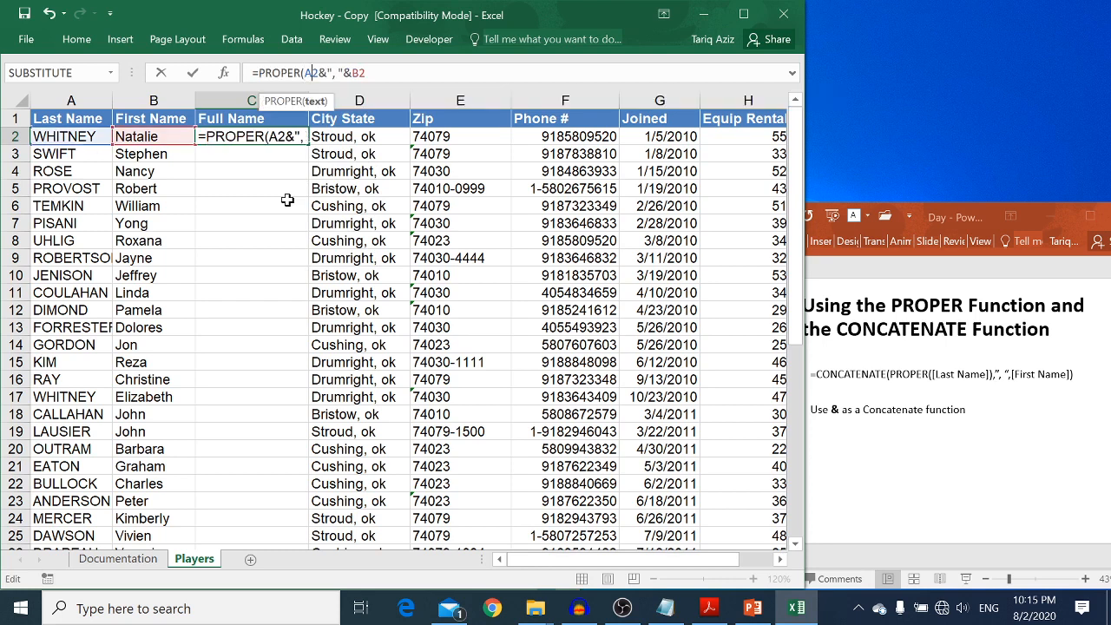
type(")")
key("ctrl+Return")
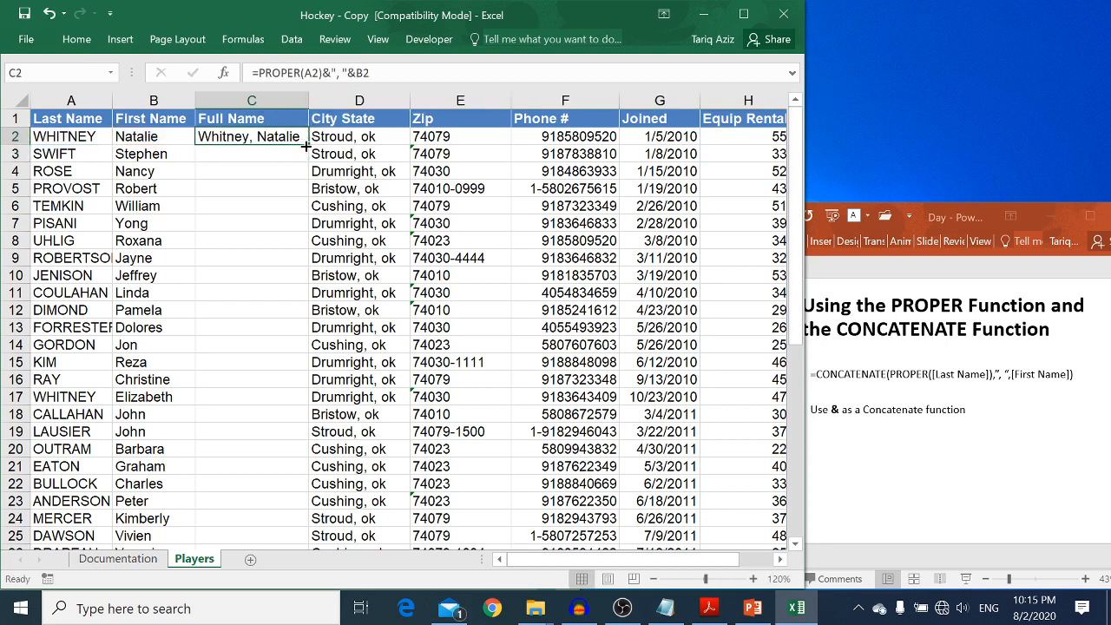
Fill the full-name formula from C2 down to C45 and paste the results back in place as values only.
double_click(307, 148)
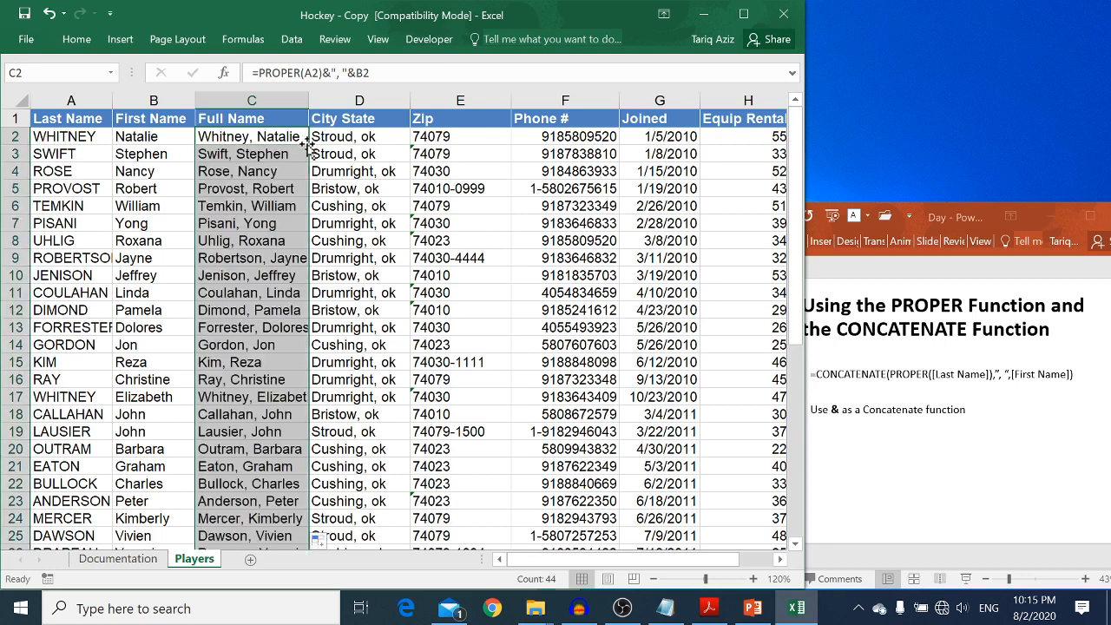
key("ctrl+c")
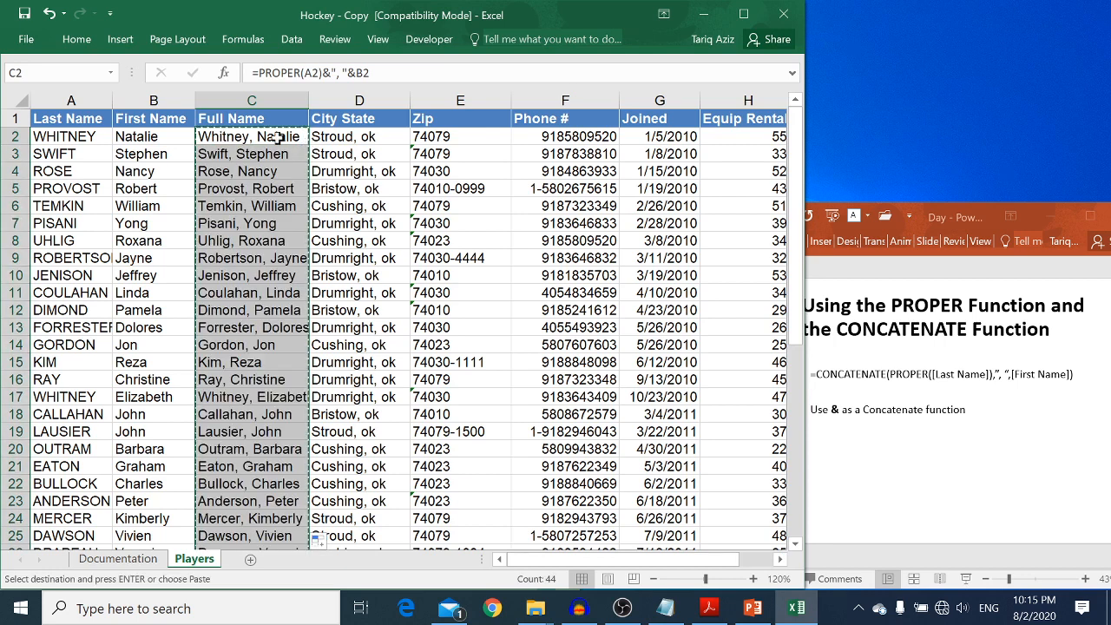
right_click(276, 141)
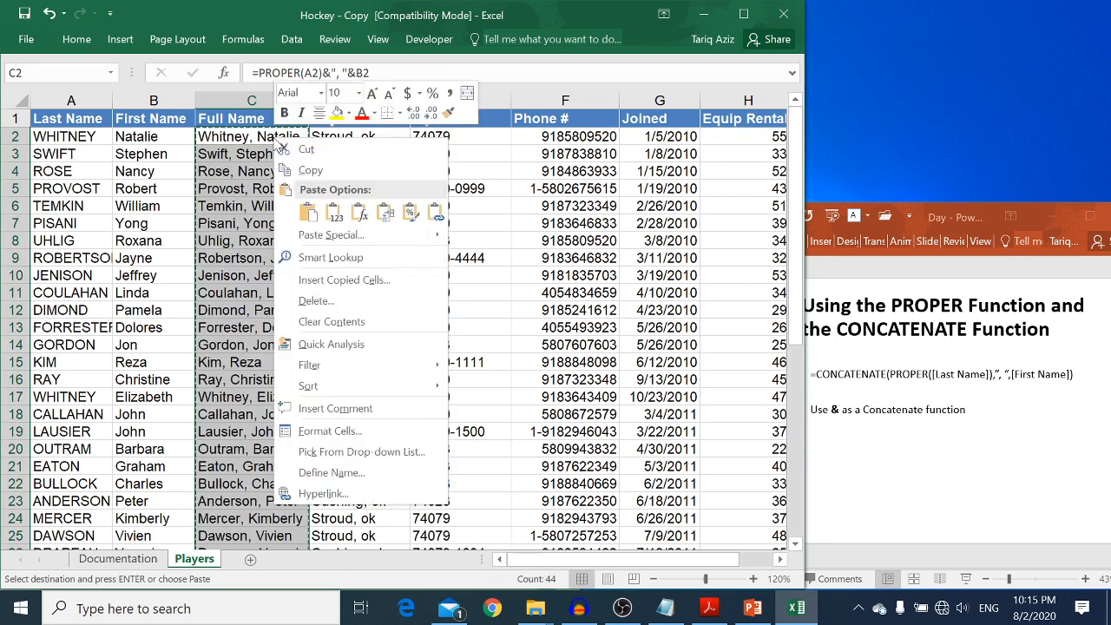
left_click(335, 215)
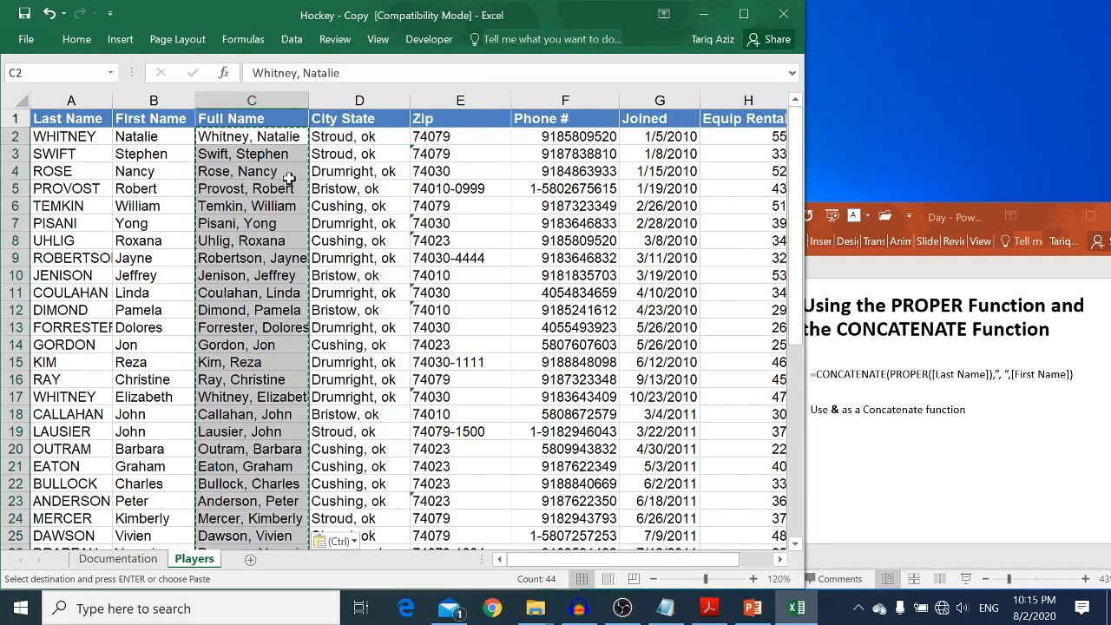
left_click(276, 154)
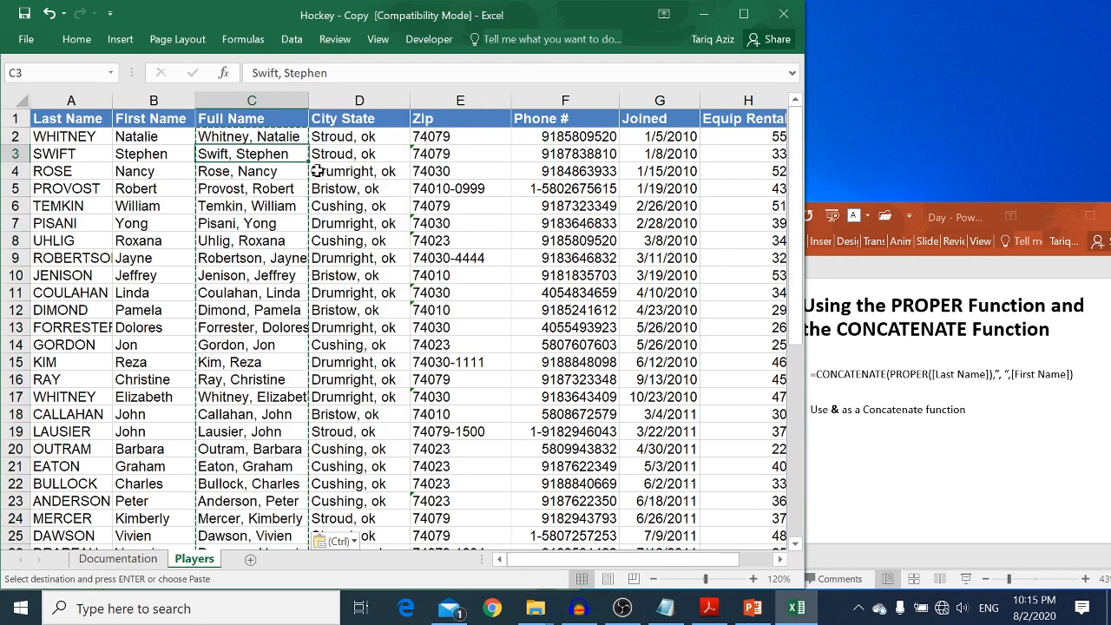
key("Escape")
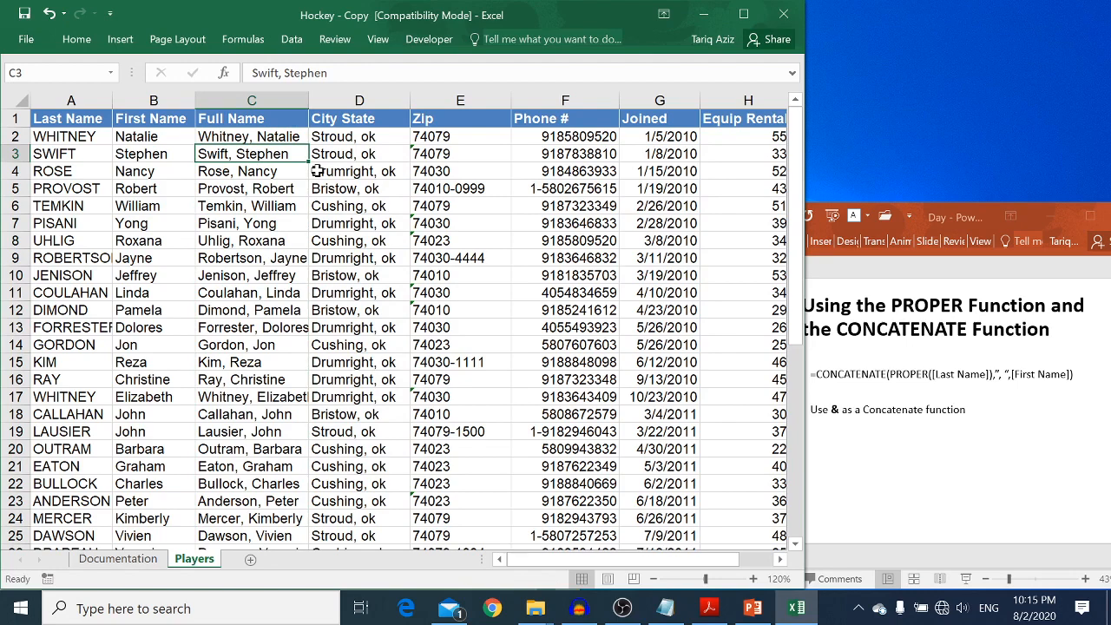
key("ctrl+t")
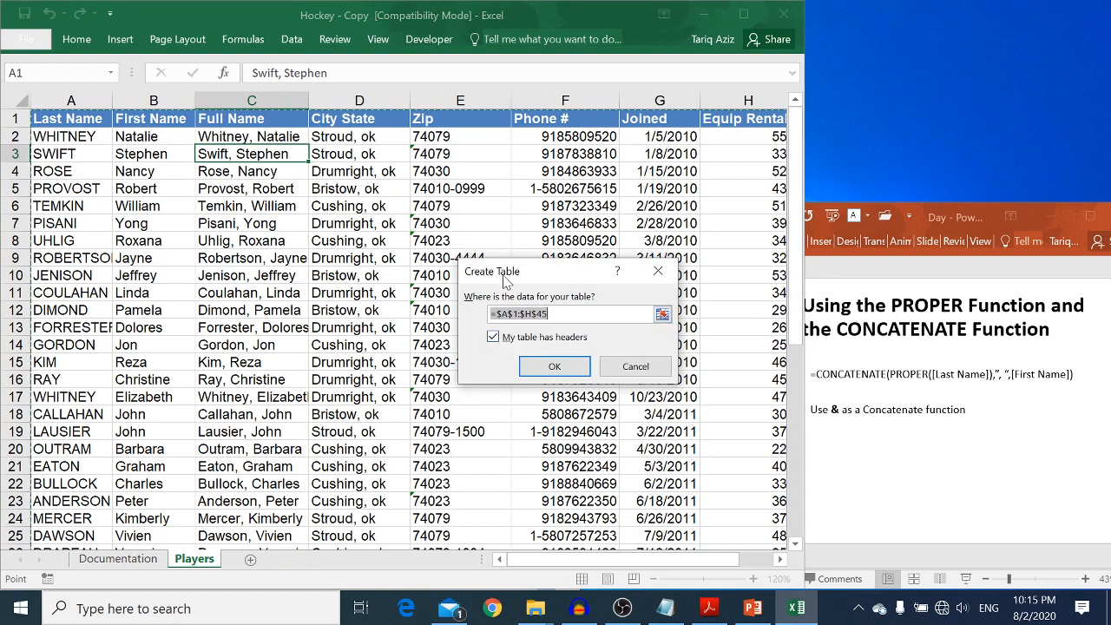
key("Escape")
key("ctrl+t")
left_click(556, 367)
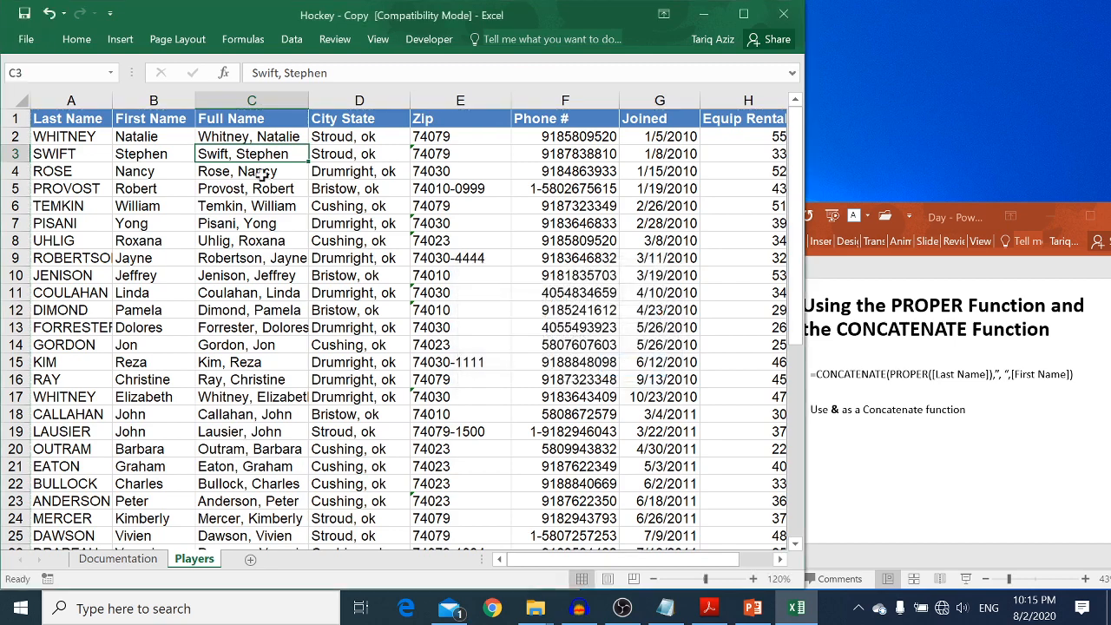
Convert the data range A1:H45 into a table with headers.
left_click(122, 39)
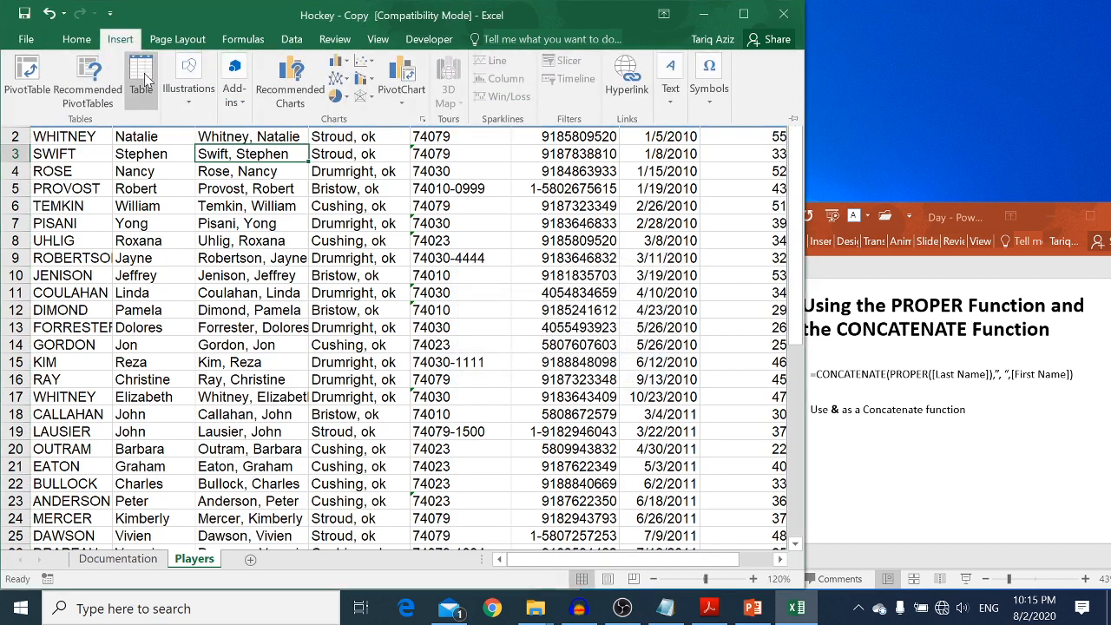
left_click(142, 71)
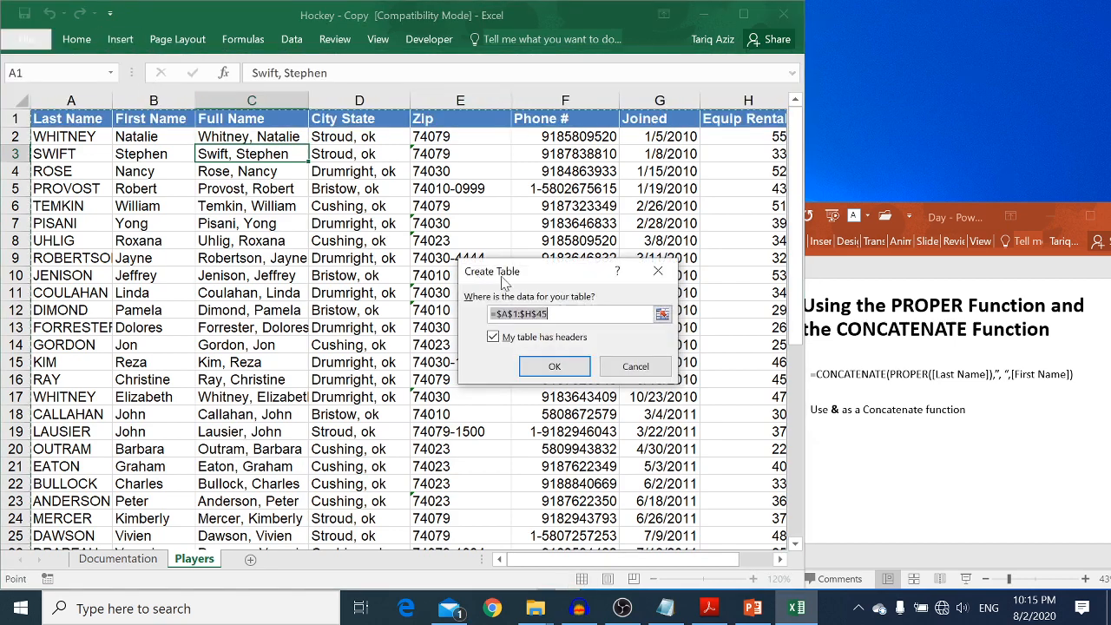
left_click(555, 367)
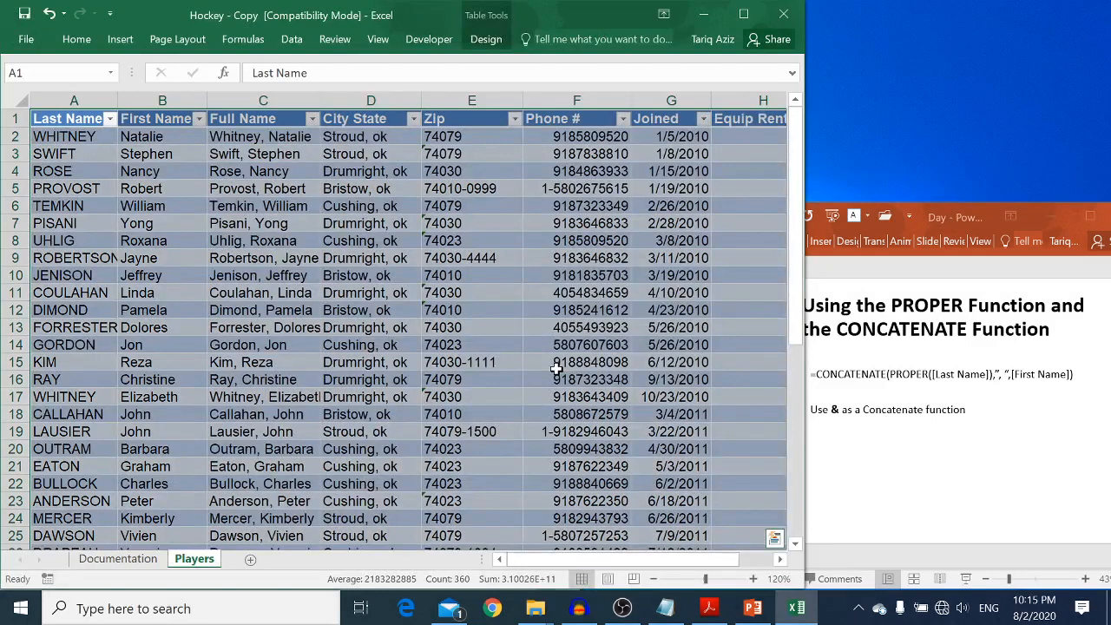
Select the City State heading, then switch to PowerPoint and show the Text to Columns Command slide.
key("Right")
key("Right")
key("Right")
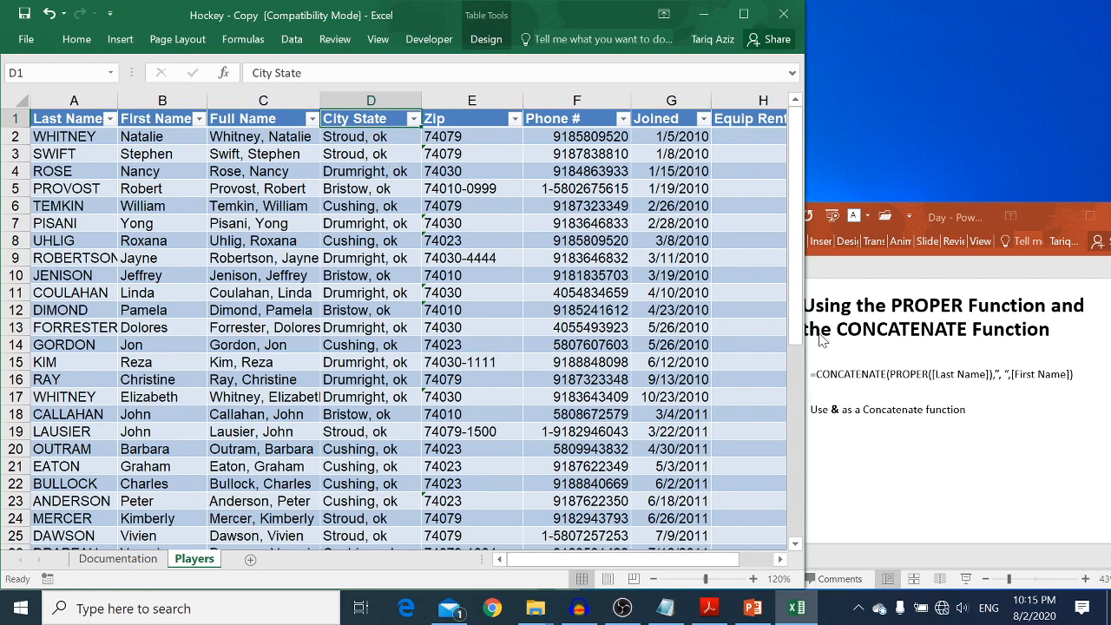
left_click(872, 363)
scroll(872, 362, "down", 1)
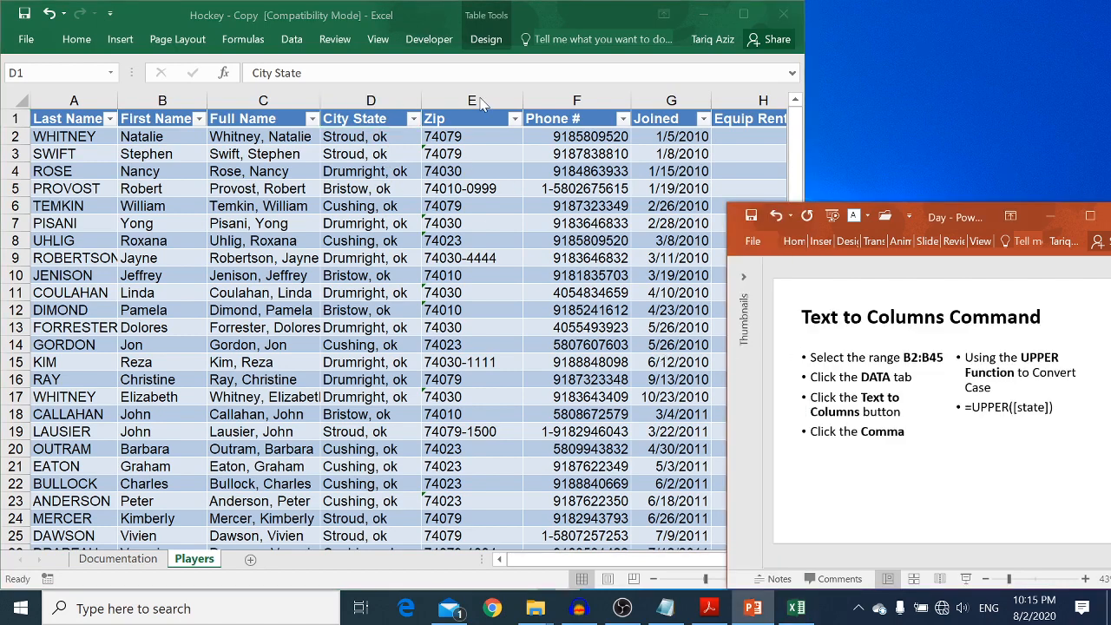
Return to Excel and insert an empty column between City State and Zip.
left_click(480, 101)
right_click(479, 95)
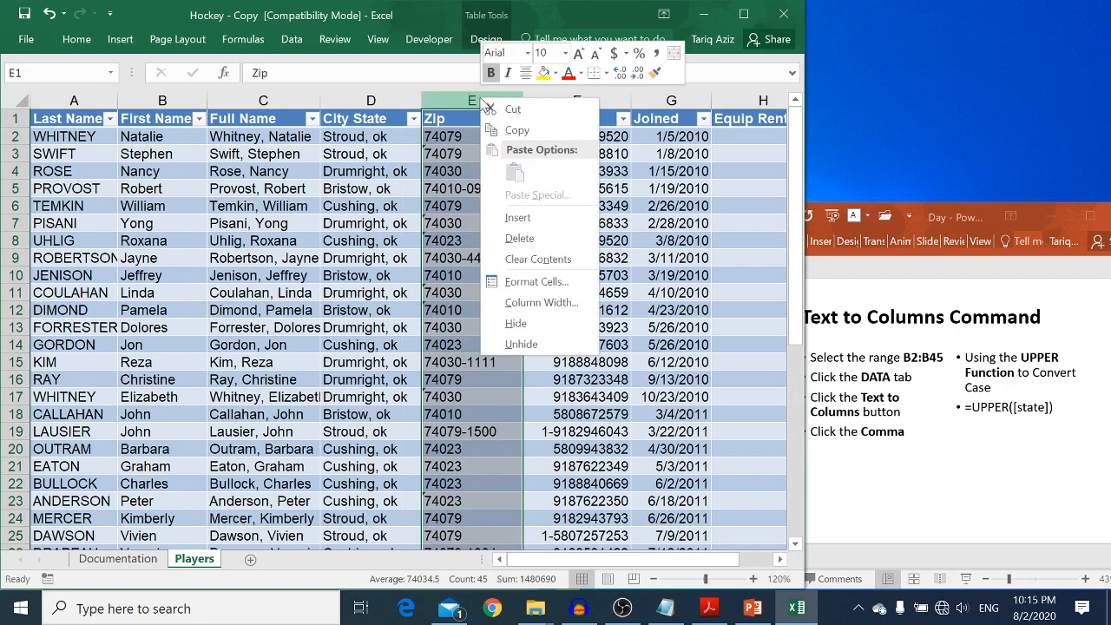
left_click(518, 218)
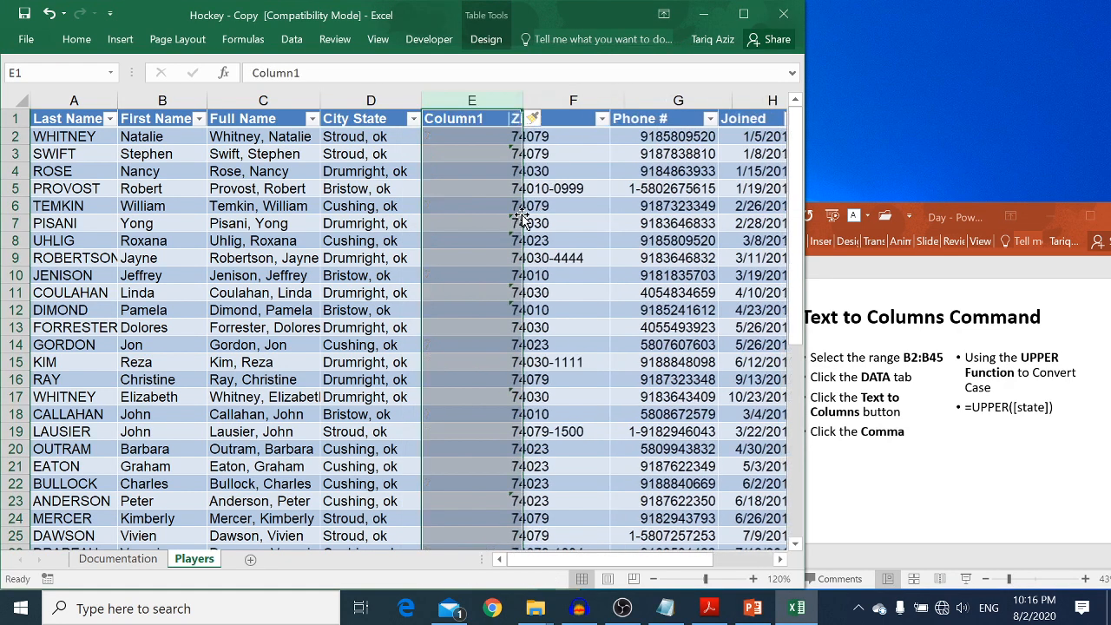
left_click(469, 137)
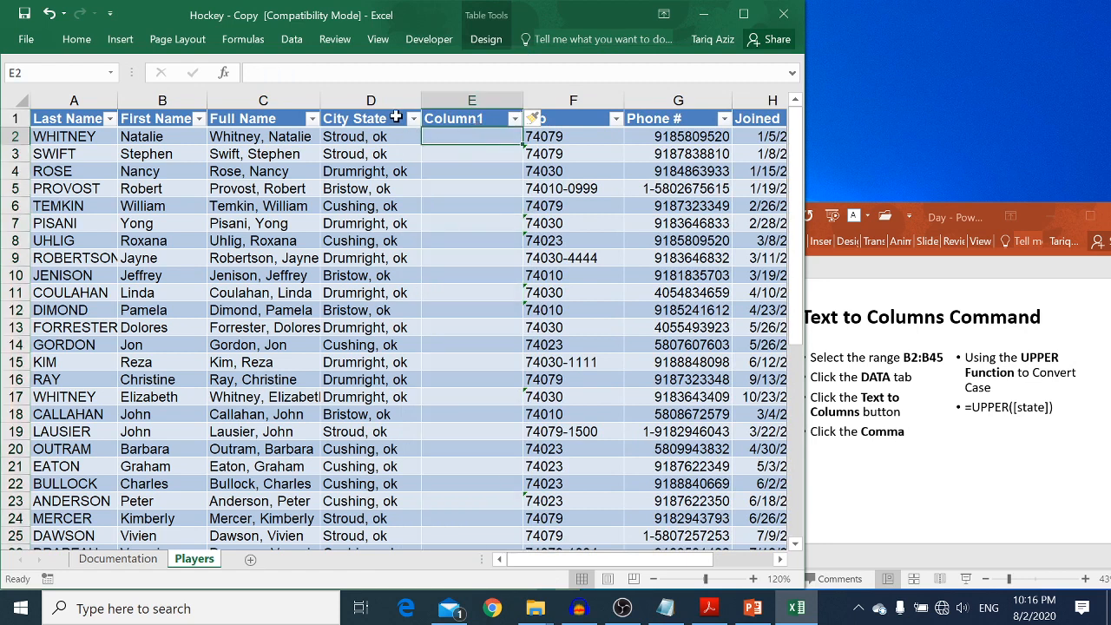
Split the City State column at the comma with Text to Columns, replacing the existing data in the adjacent column.
left_click(378, 137)
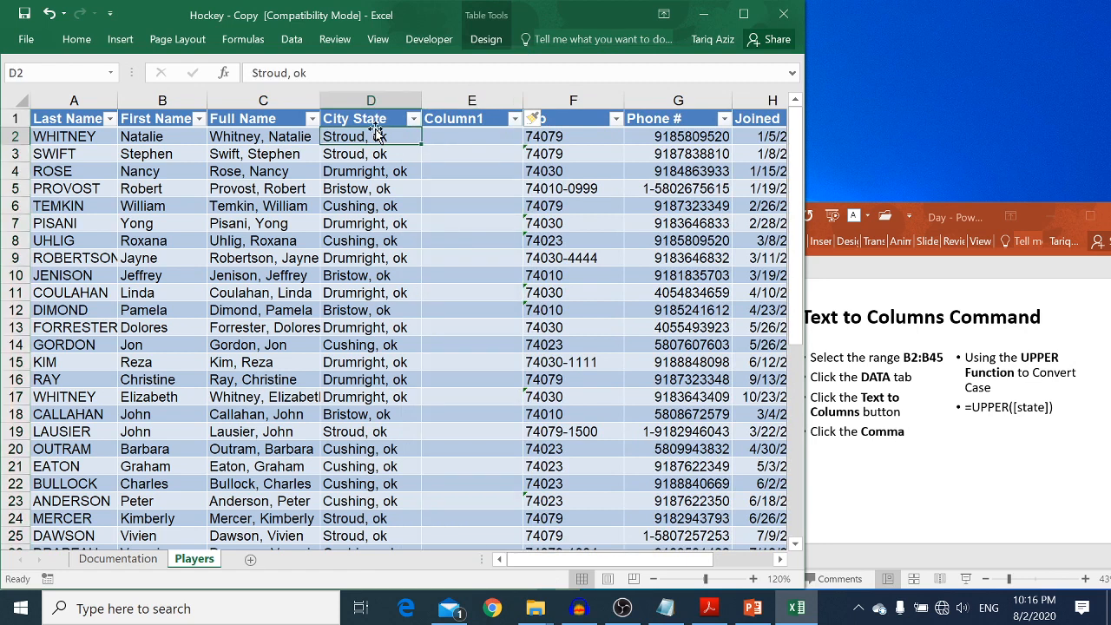
left_click(368, 98)
right_click(372, 103)
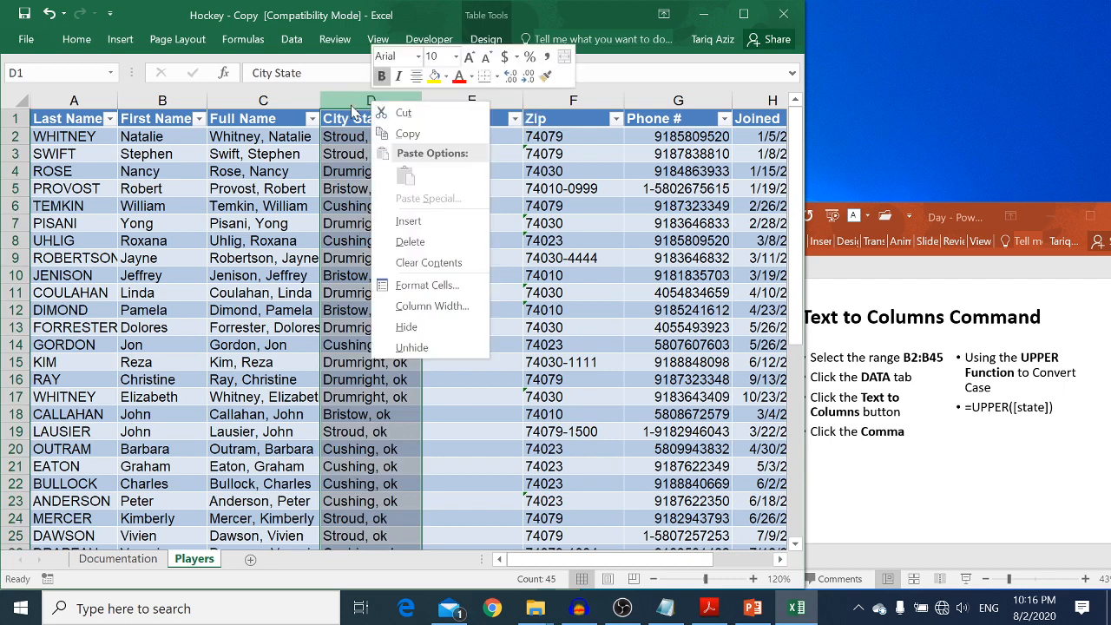
left_click(350, 104)
left_click(295, 45)
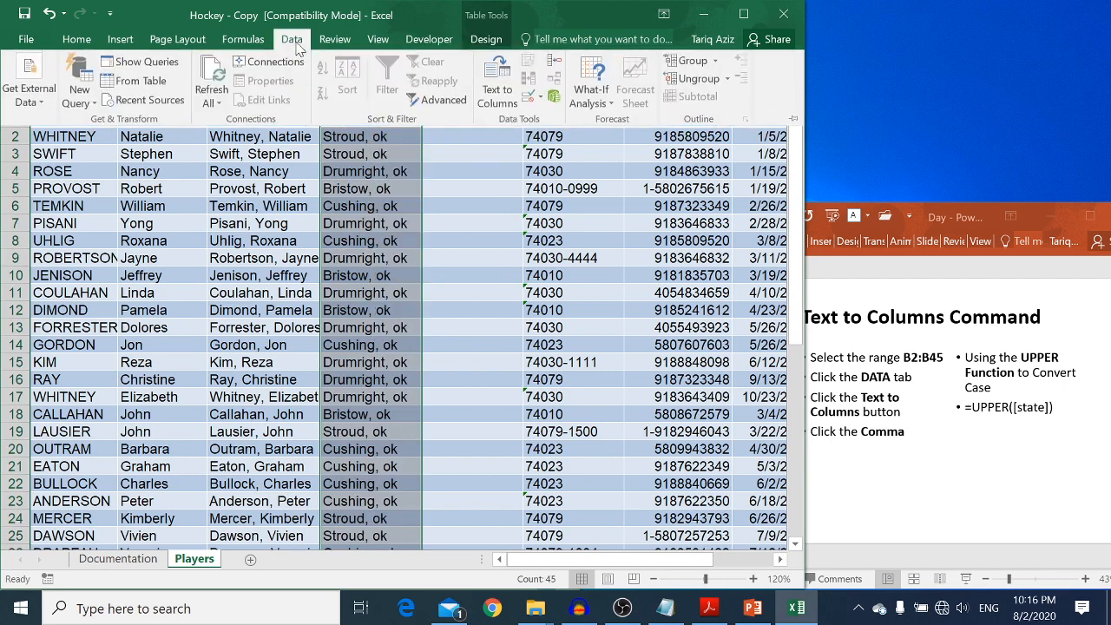
left_click(502, 96)
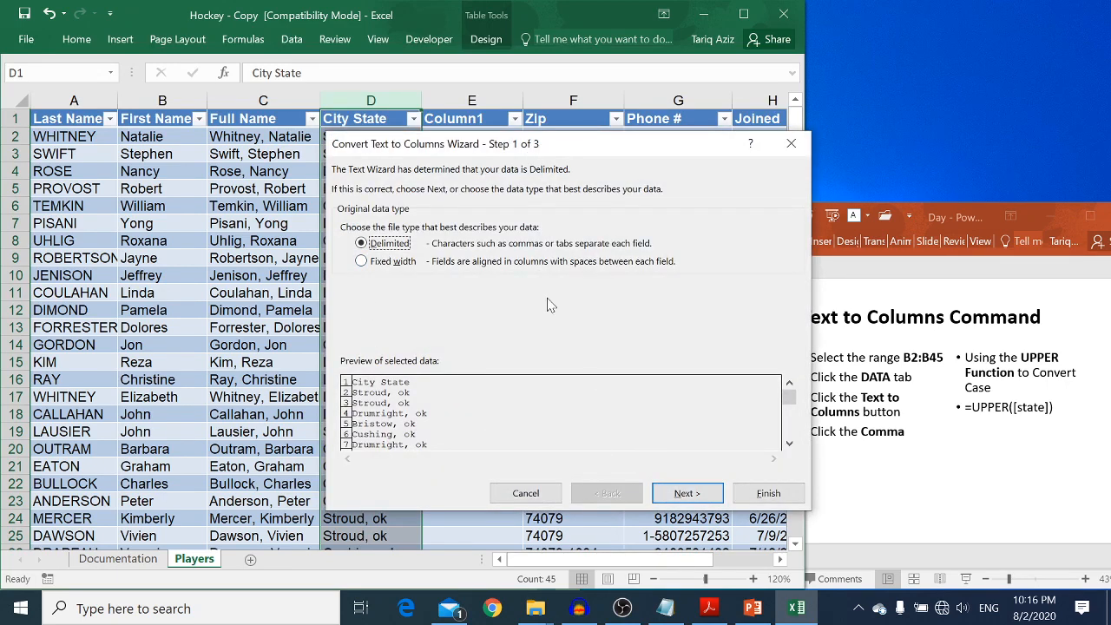
left_click(685, 499)
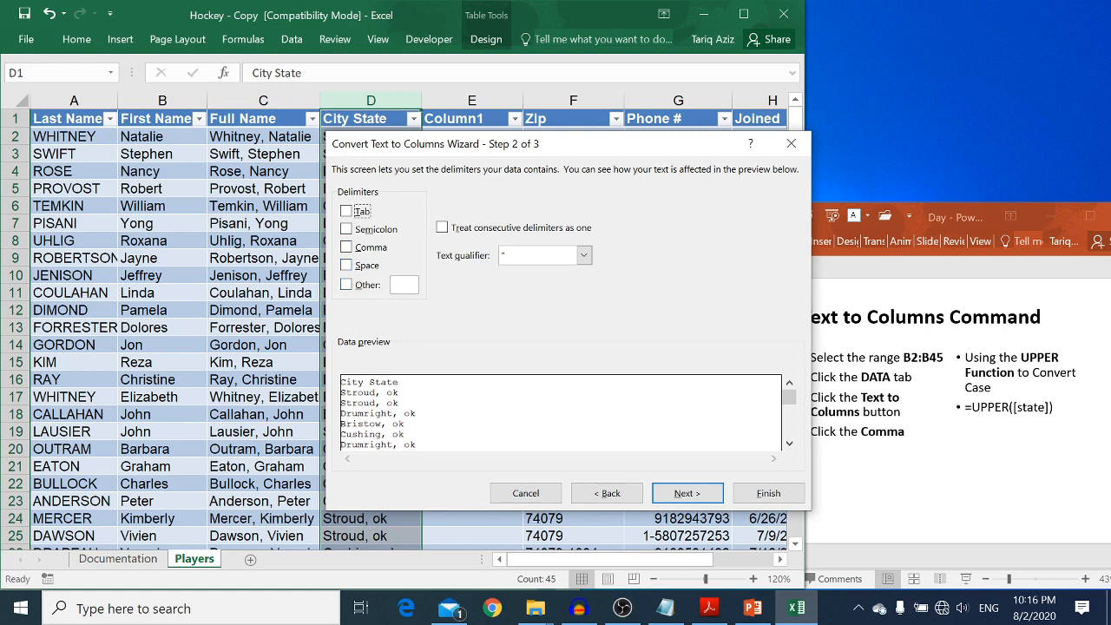
left_click(347, 249)
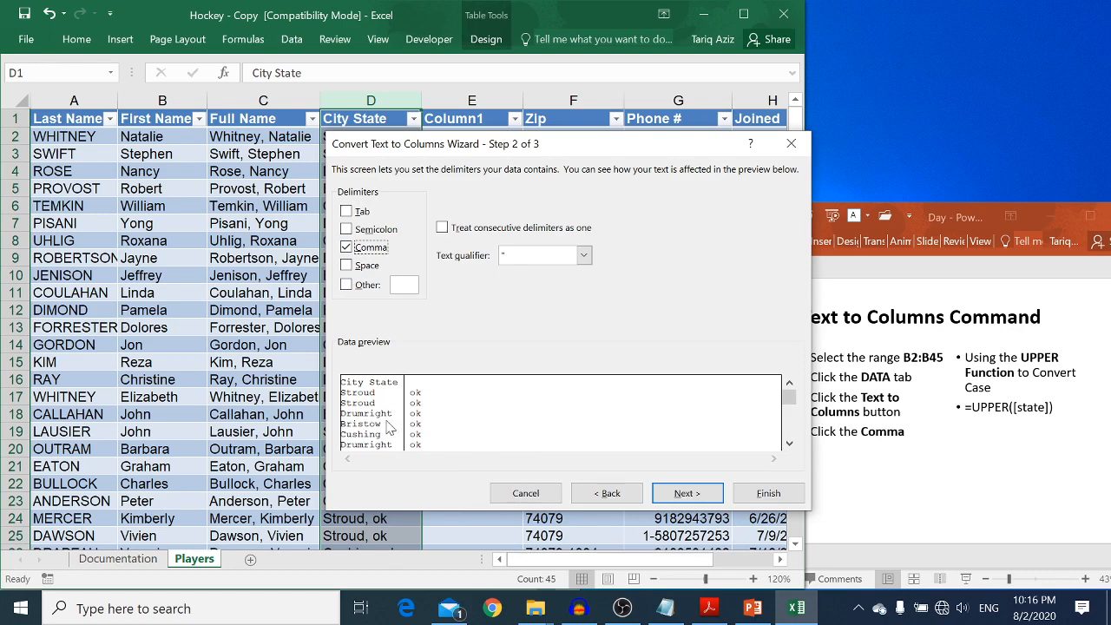
left_click(760, 494)
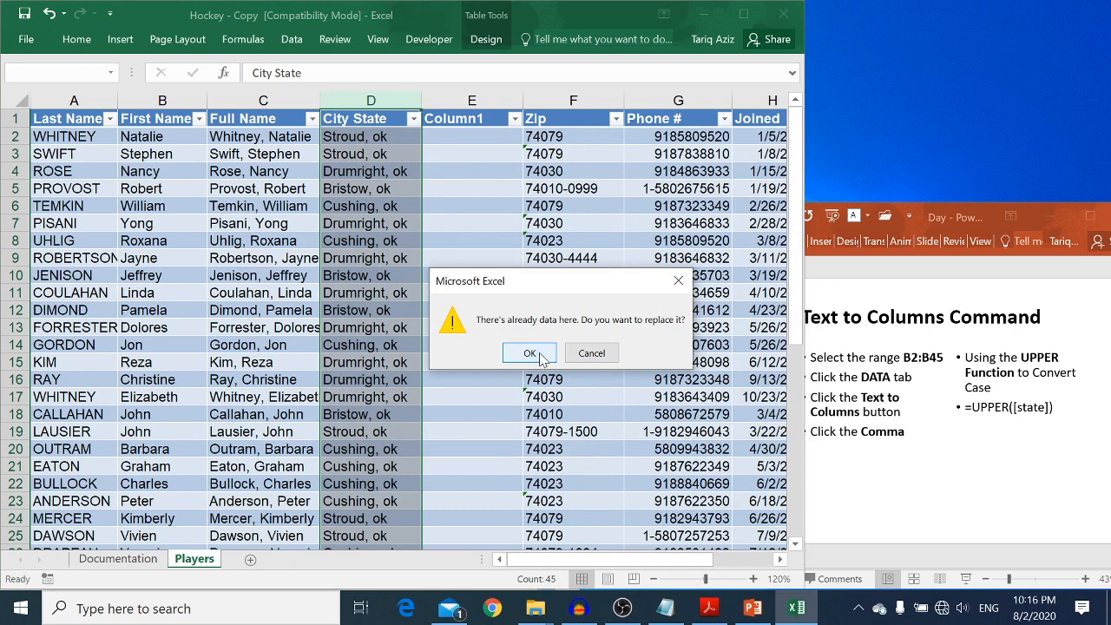
left_click(531, 353)
key("Page_Down")
key("Page_Up")
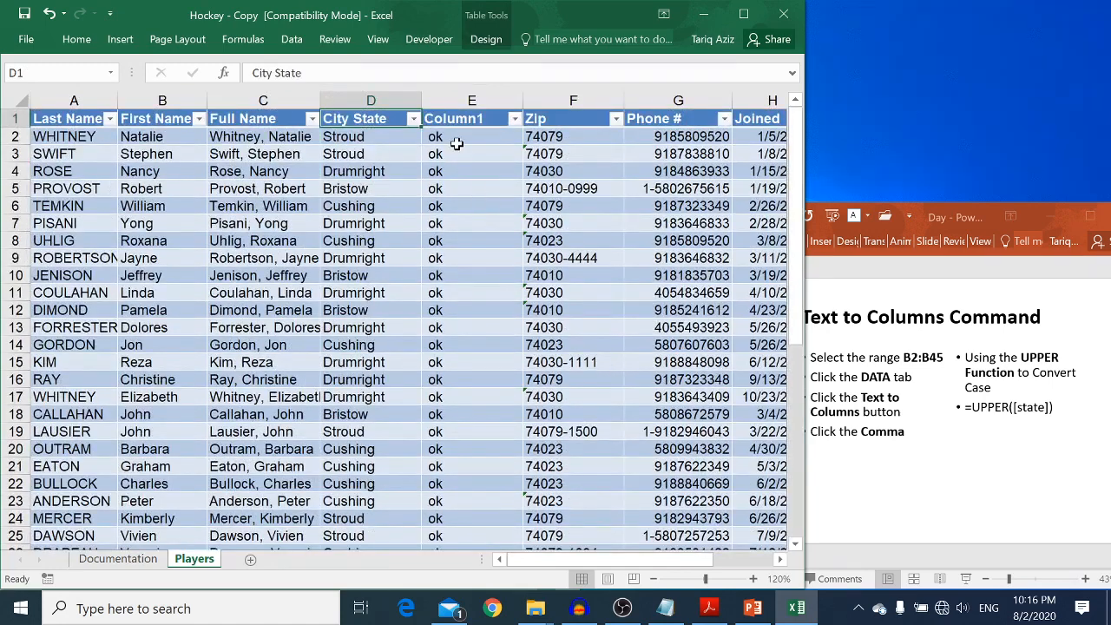
Insert an empty column between the split-off state values and the Zip column.
left_click_drag(457, 144, 454, 343)
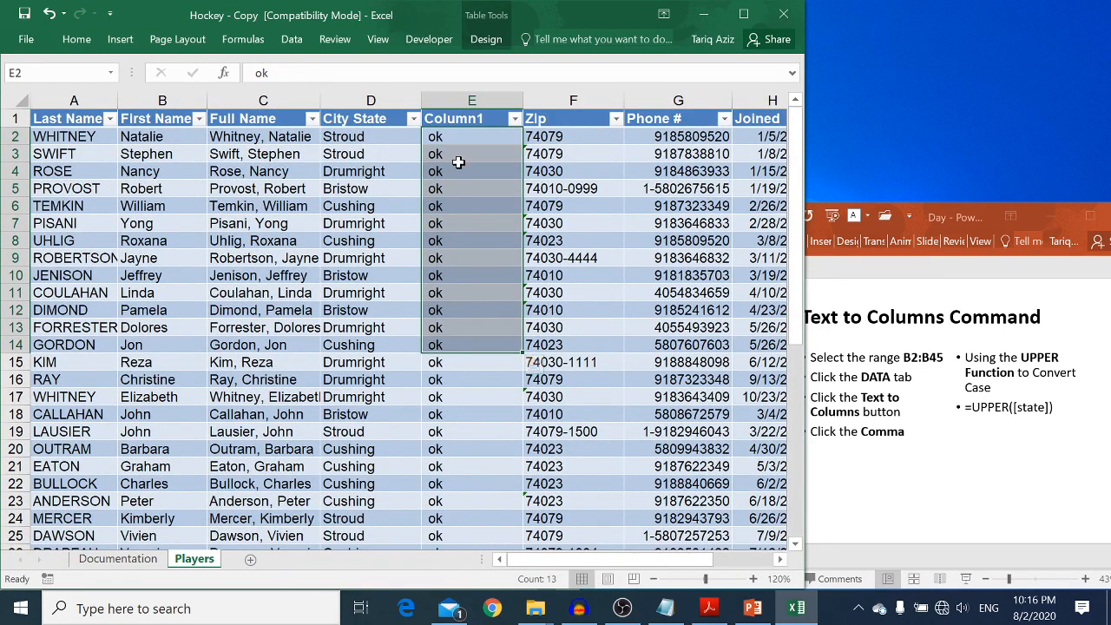
left_click(561, 97)
right_click(561, 97)
left_click(594, 216)
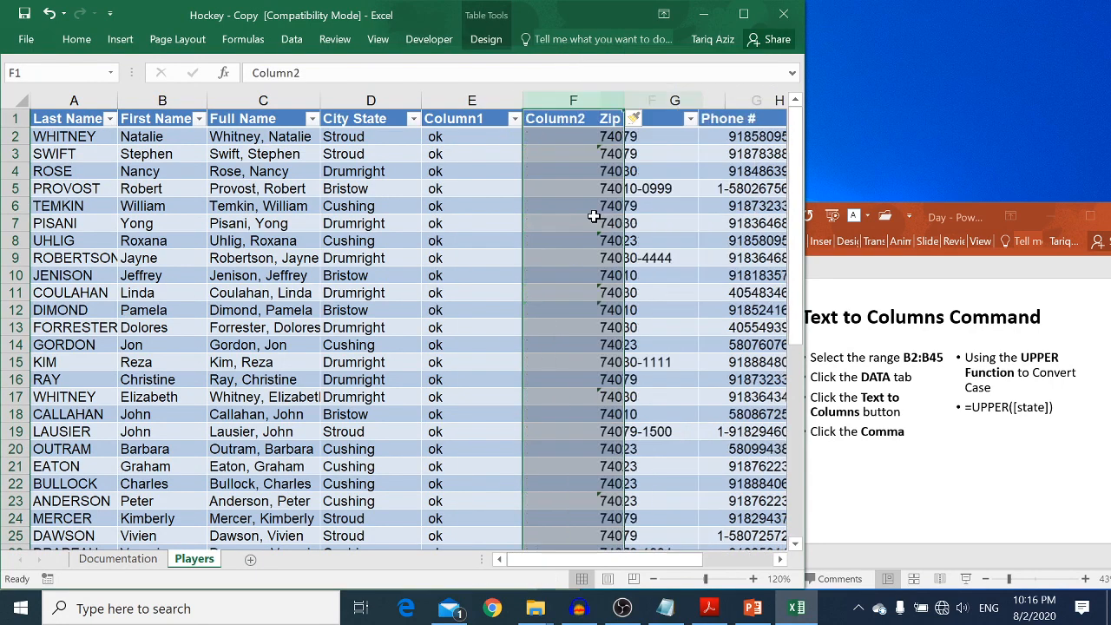
Enter the formula =UPPER(E2) in F2 to convert the state abbreviations to uppercase down the new column.
left_click(565, 138)
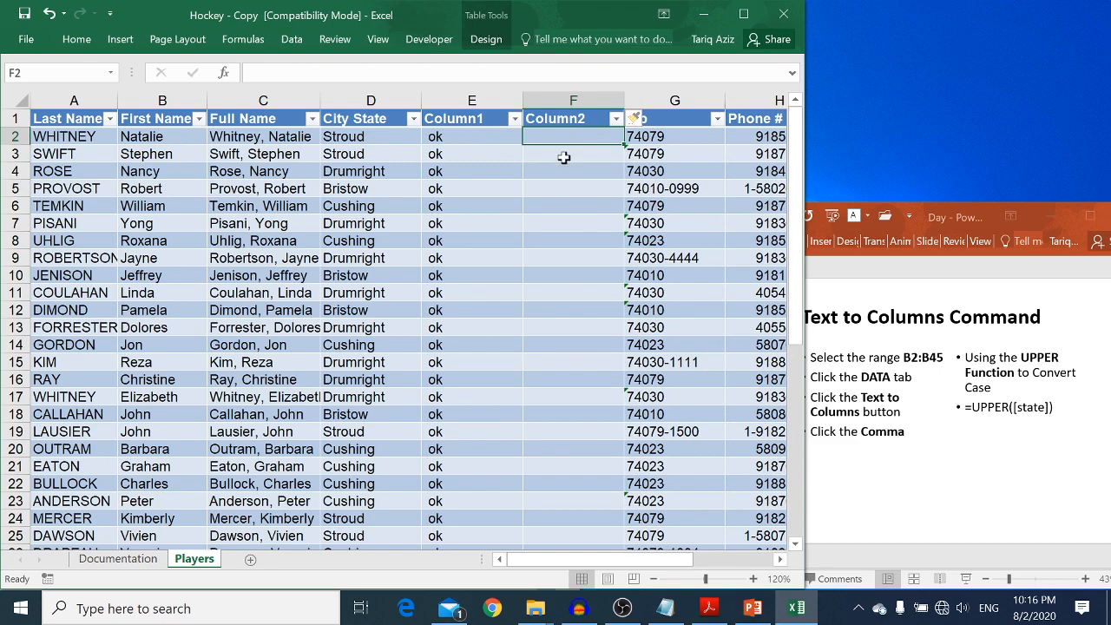
type("=upp")
key("Tab")
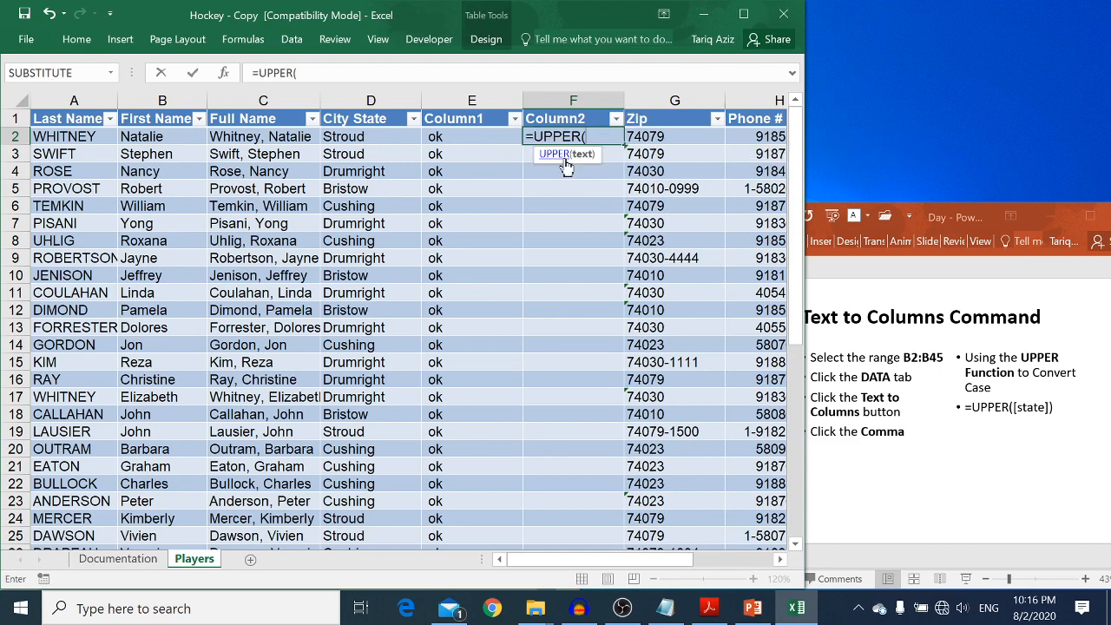
key("Left")
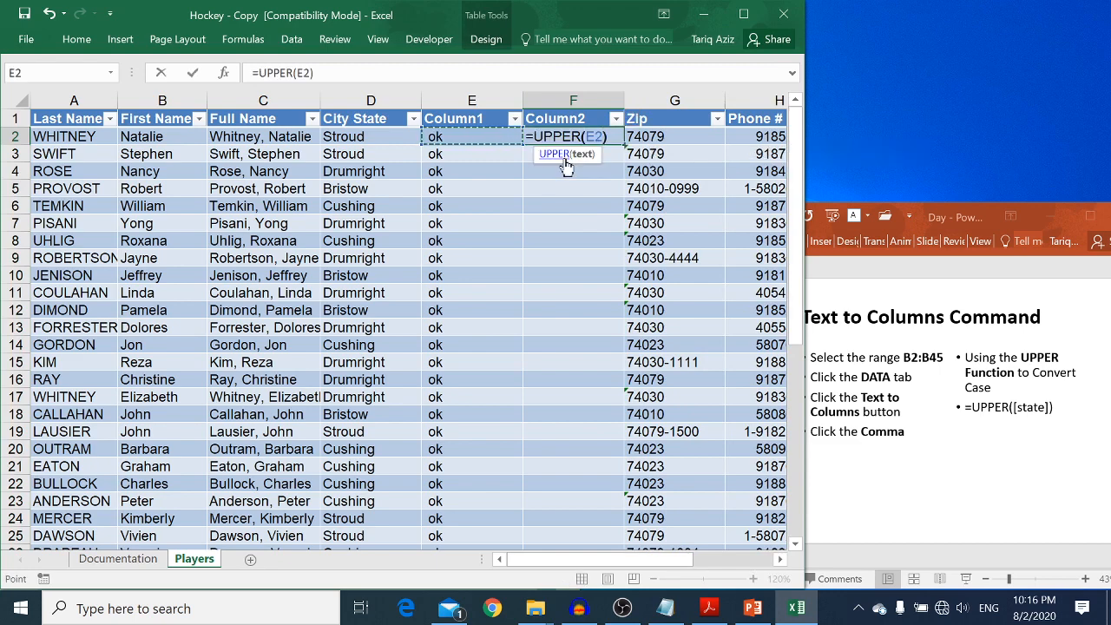
key("Return")
key("Up")
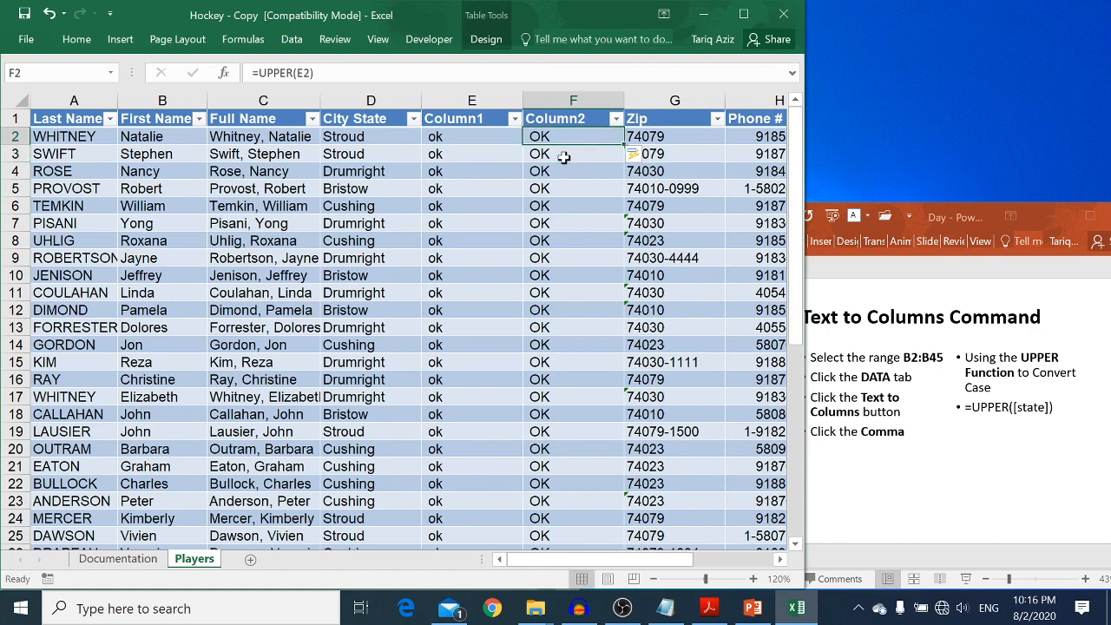
Copy the uppercase results from F2 down and paste them as values only over the state column starting at E2.
key("Up")
key("Down")
key("ctrl+shift+Down")
key("ctrl+c")
key("Up")
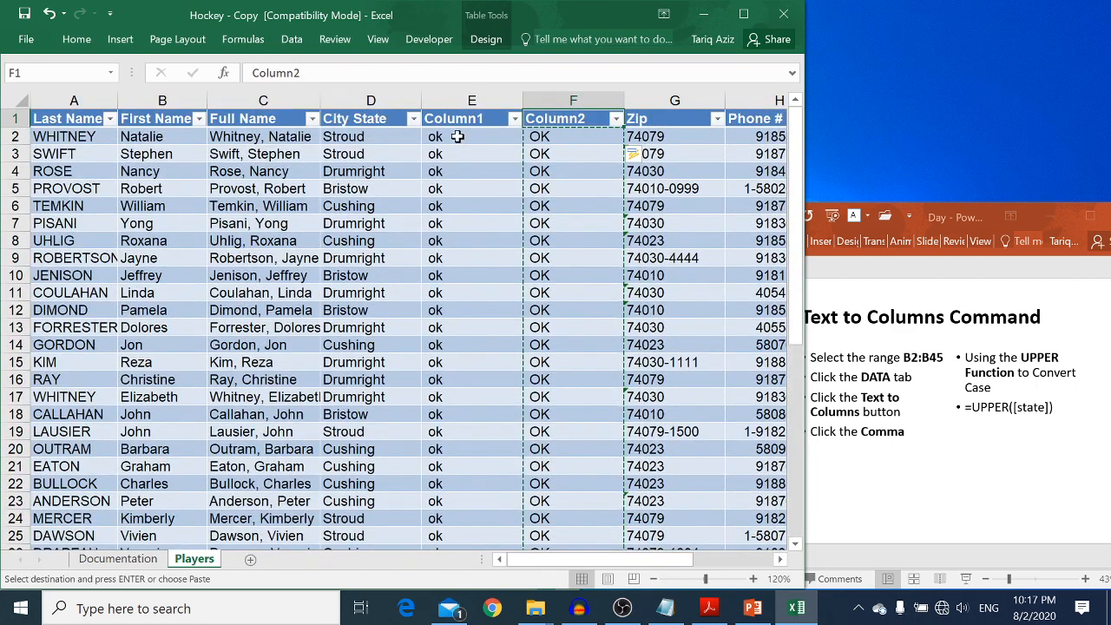
left_click(457, 136)
right_click(457, 136)
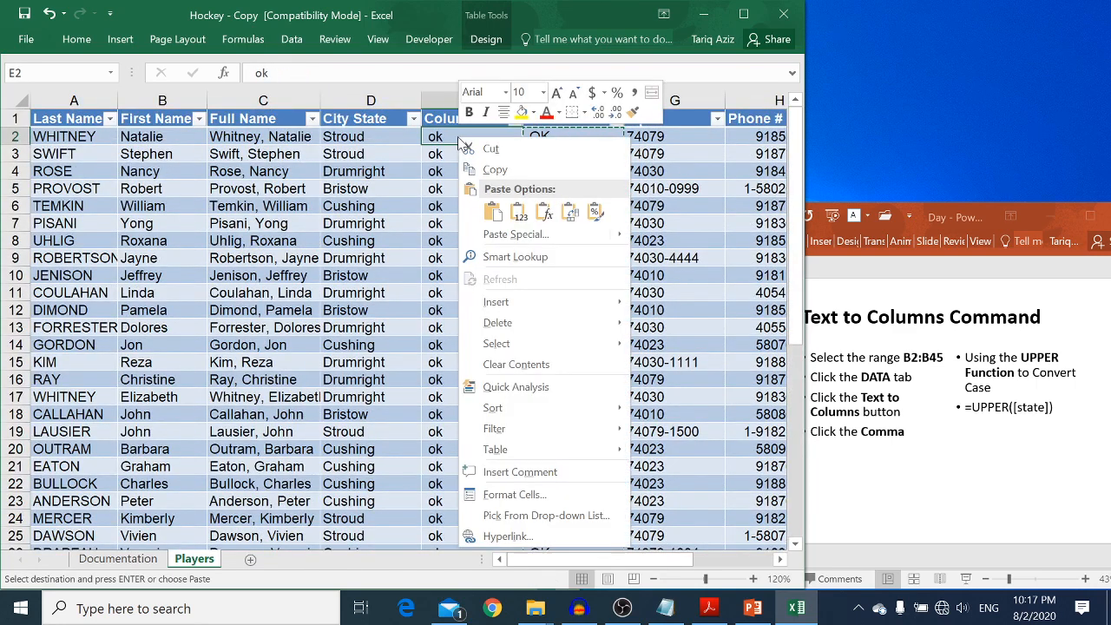
left_click(519, 214)
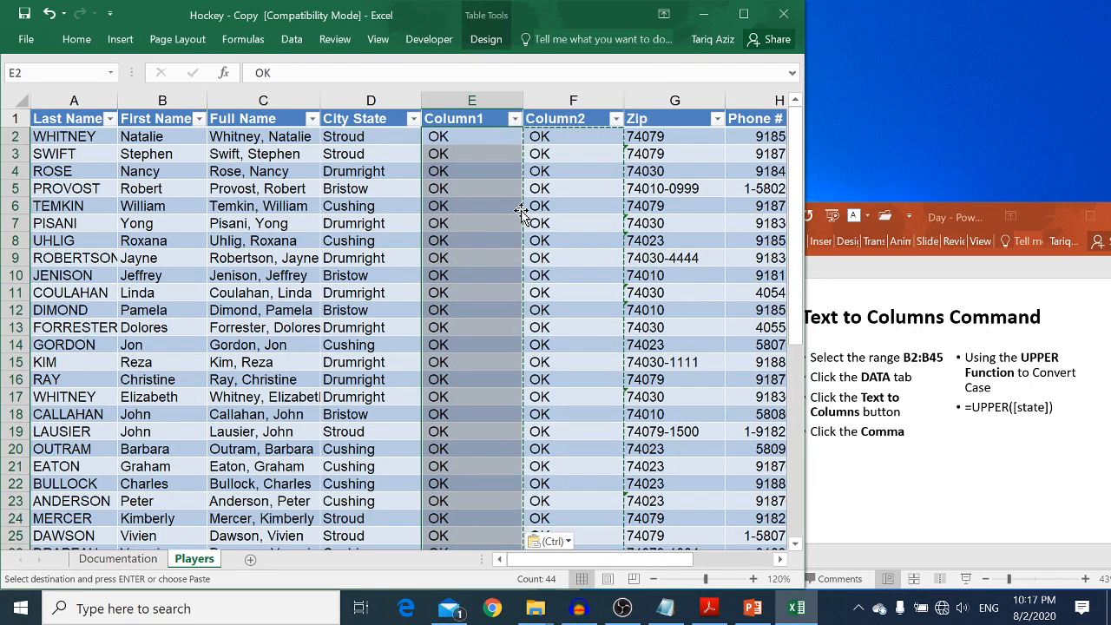
Delete helper column F, which holds the UPPER formulas.
left_click(566, 100)
right_click(572, 101)
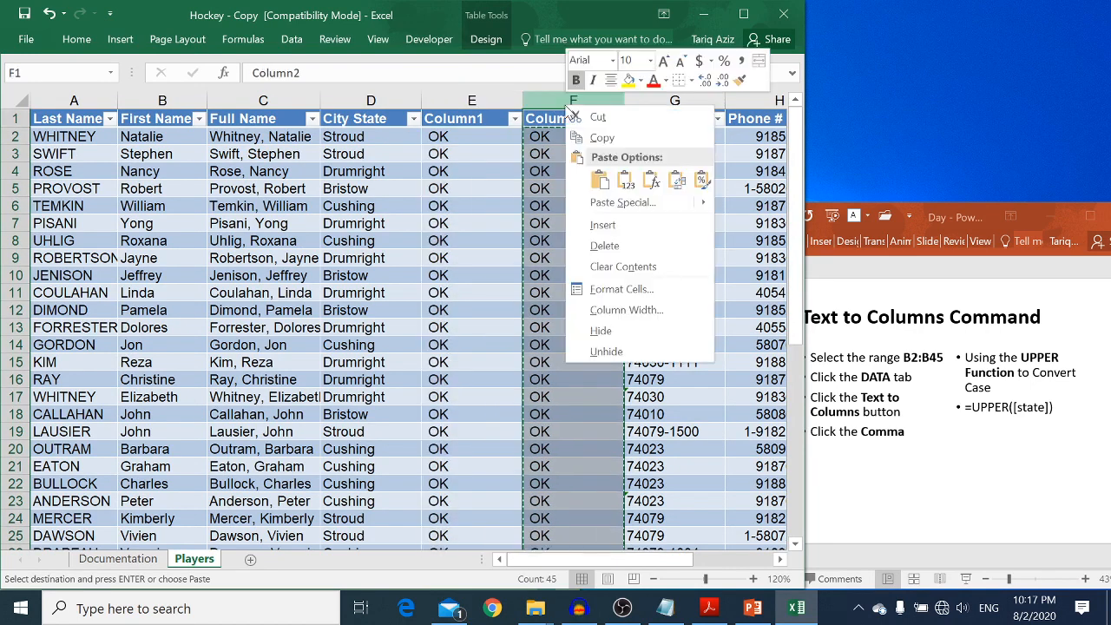
left_click(597, 243)
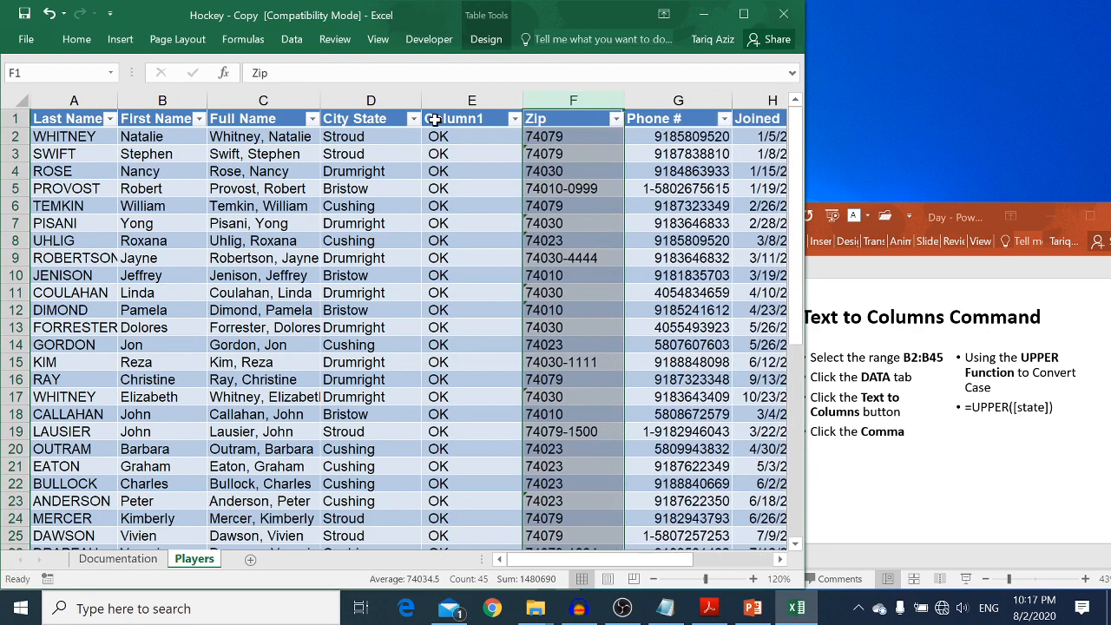
Rename the City State heading in D1 as City and the heading in E1 as State.
left_click(396, 122)
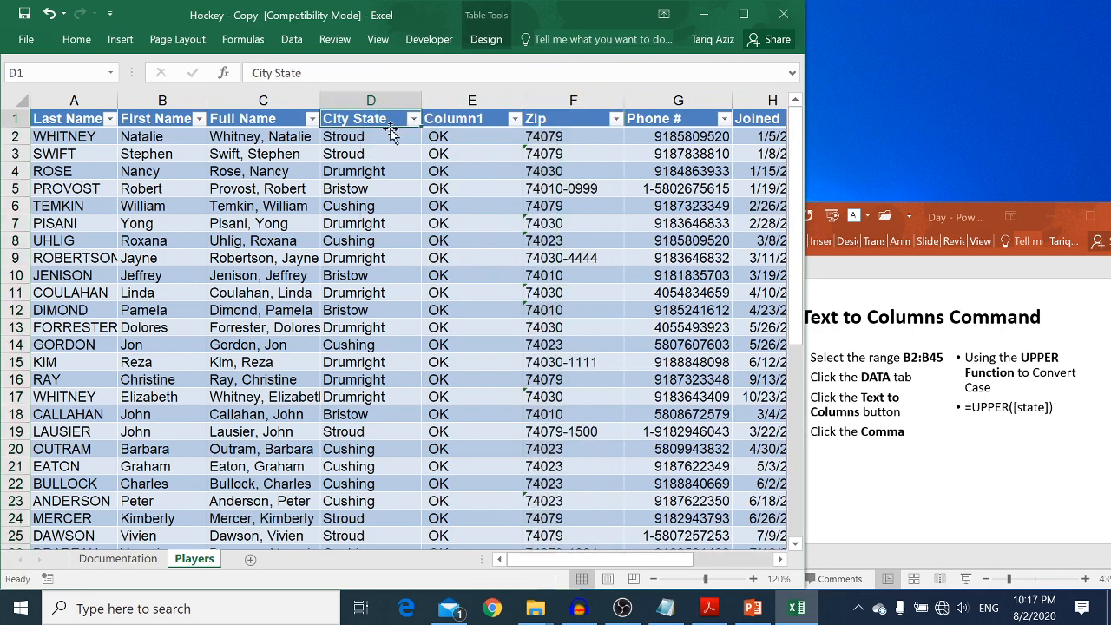
key("F2")
key("ctrl+shift+Left")
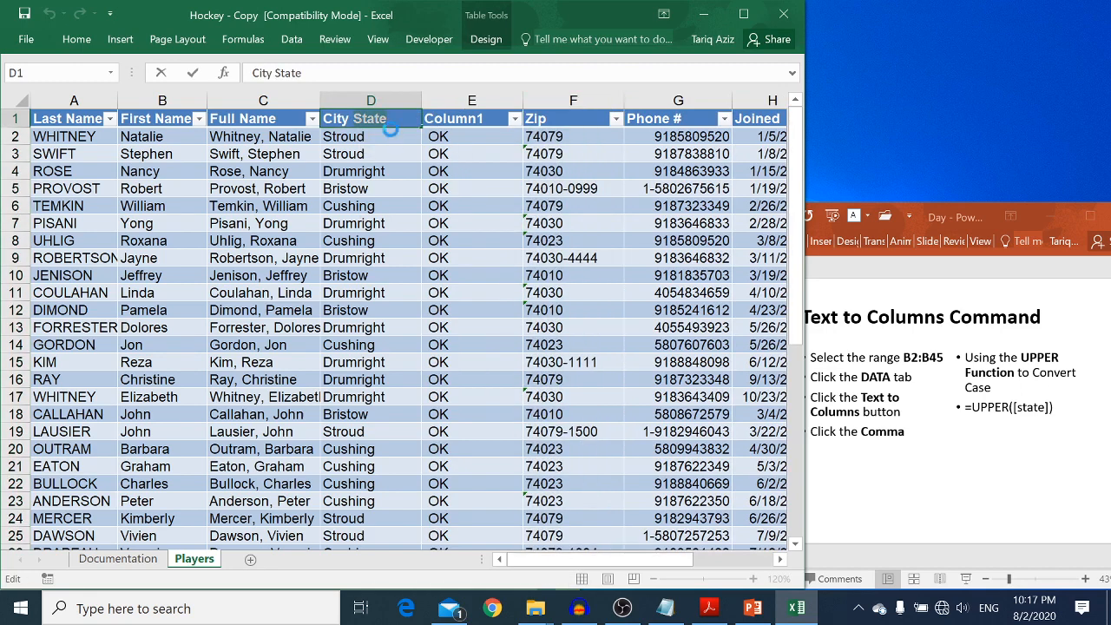
key("BackSpace")
key("Tab")
type("State")
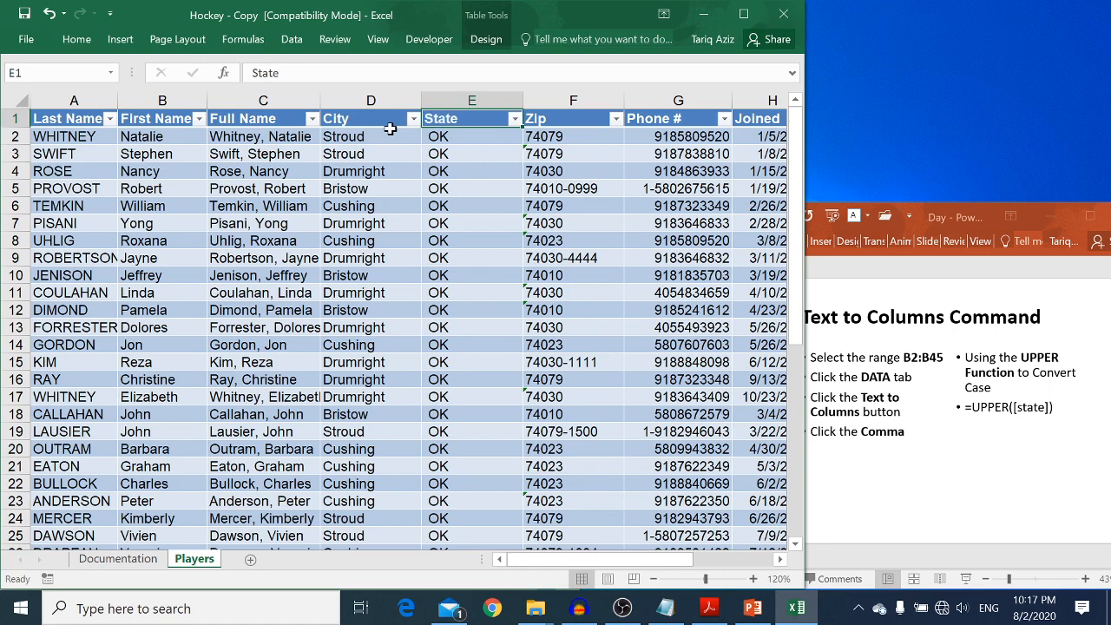
key("Return")
key("Right")
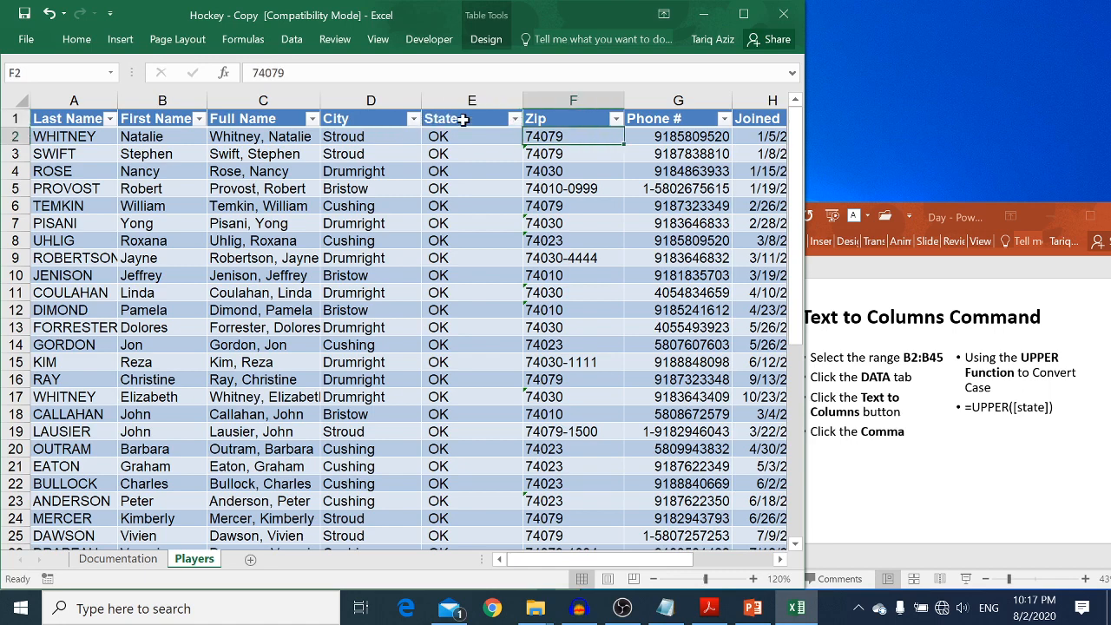
Insert an empty column between Zip and Phone #.
left_click(647, 101)
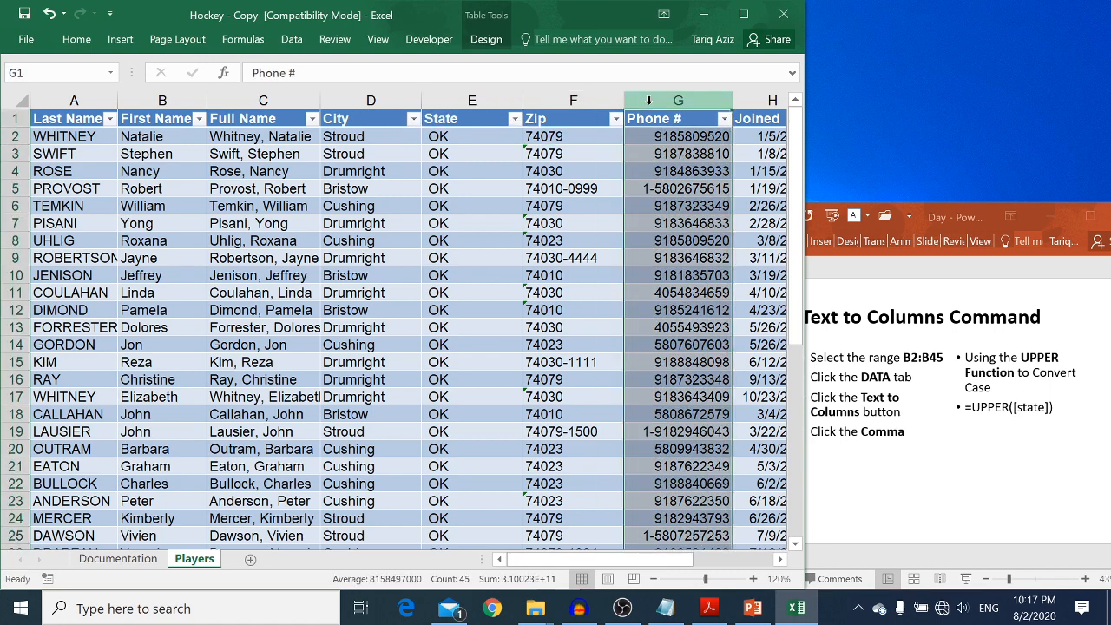
right_click(648, 102)
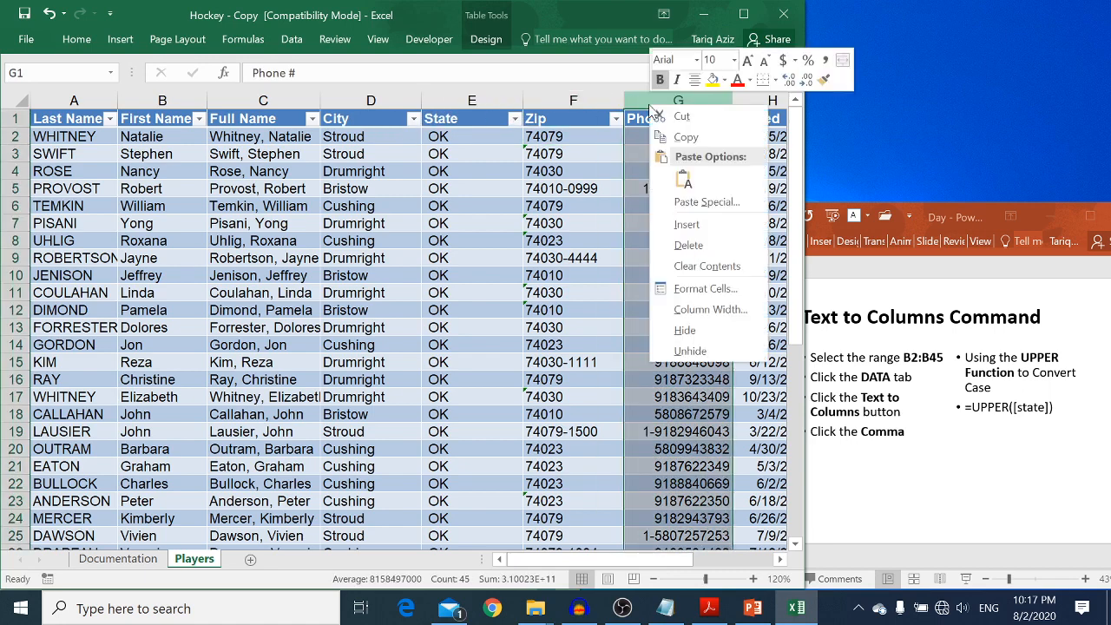
left_click(686, 225)
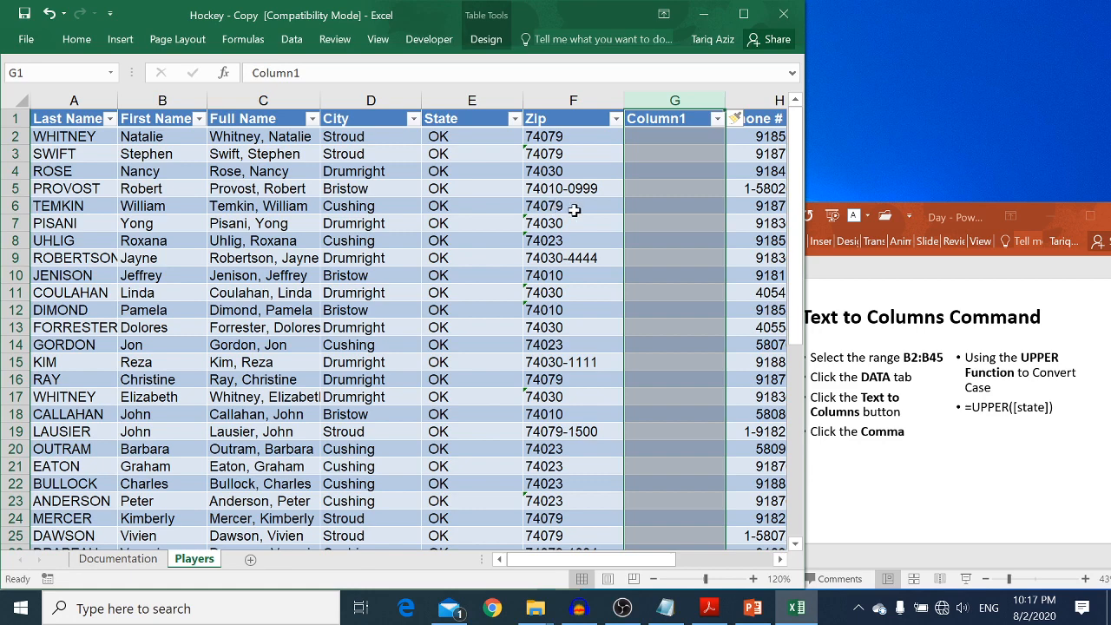
Start an IF formula in G5 that tests whether LEN(F5)=10.
left_click(650, 190)
type("=if")
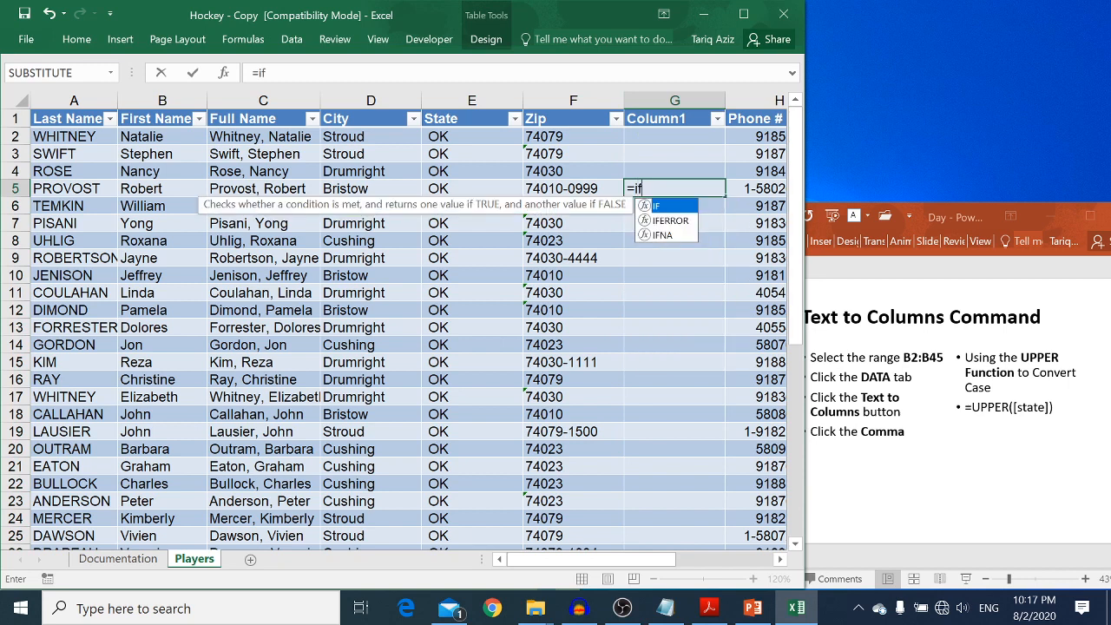
key("Tab")
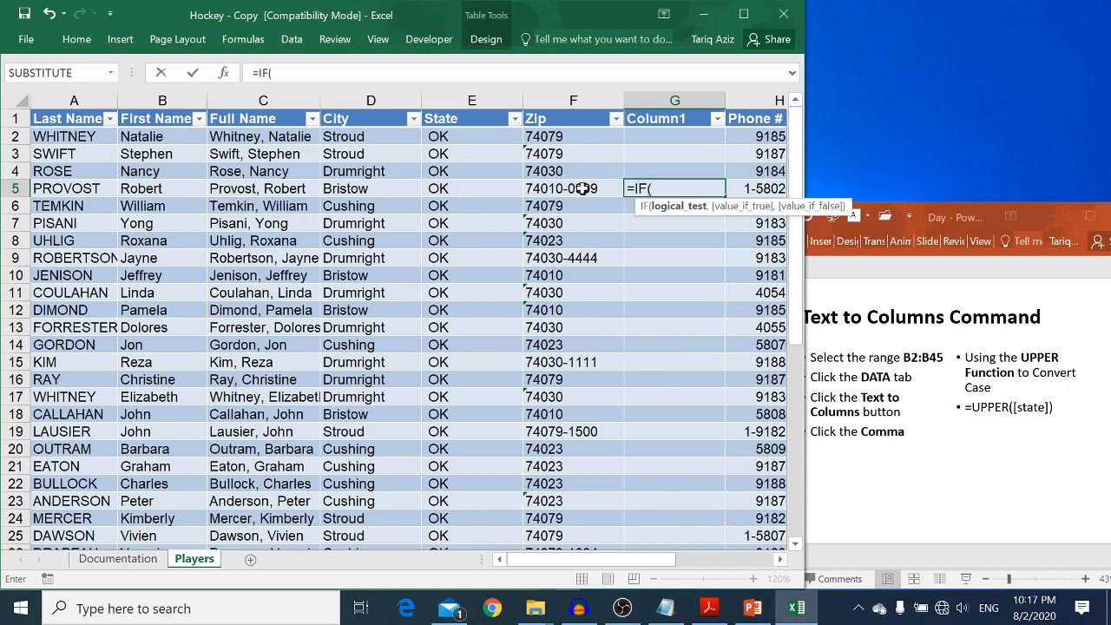
type("len")
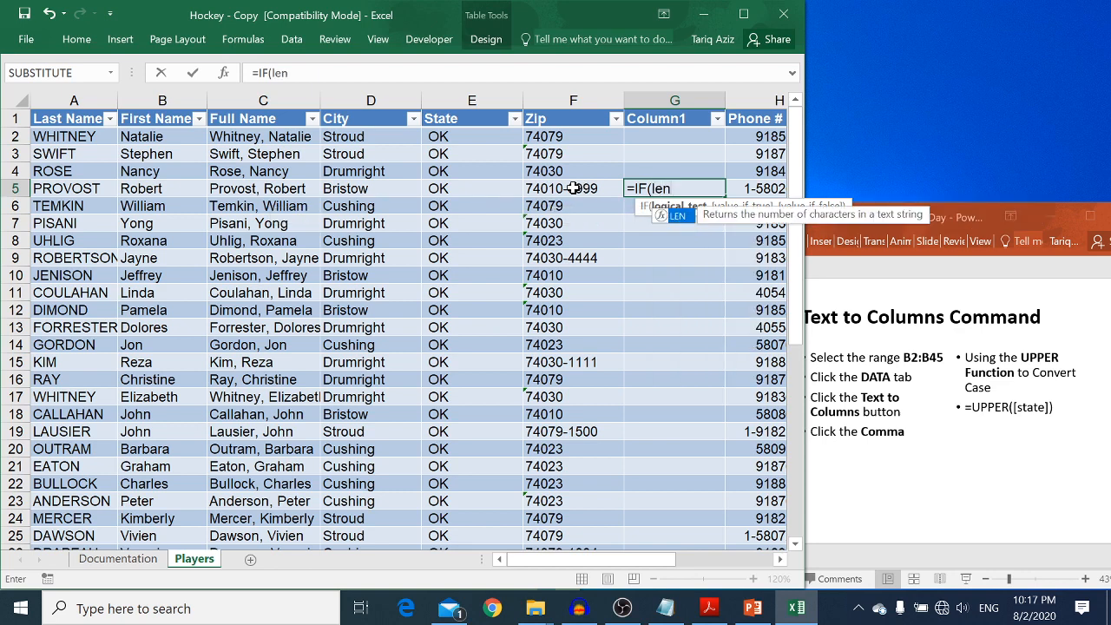
key("Tab")
left_click(570, 188)
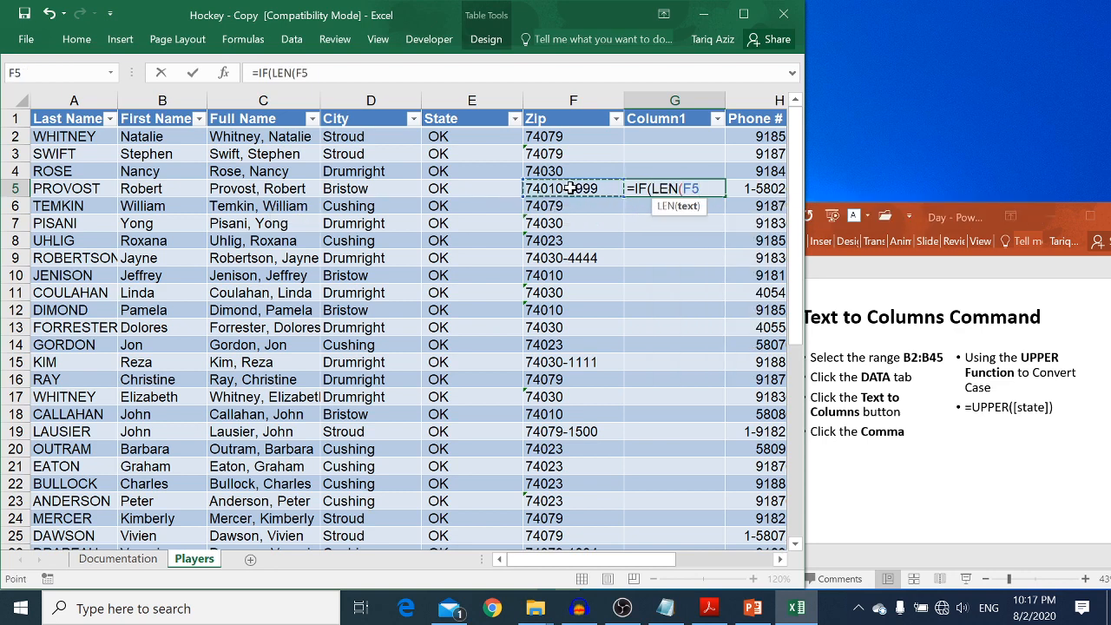
type(")=")
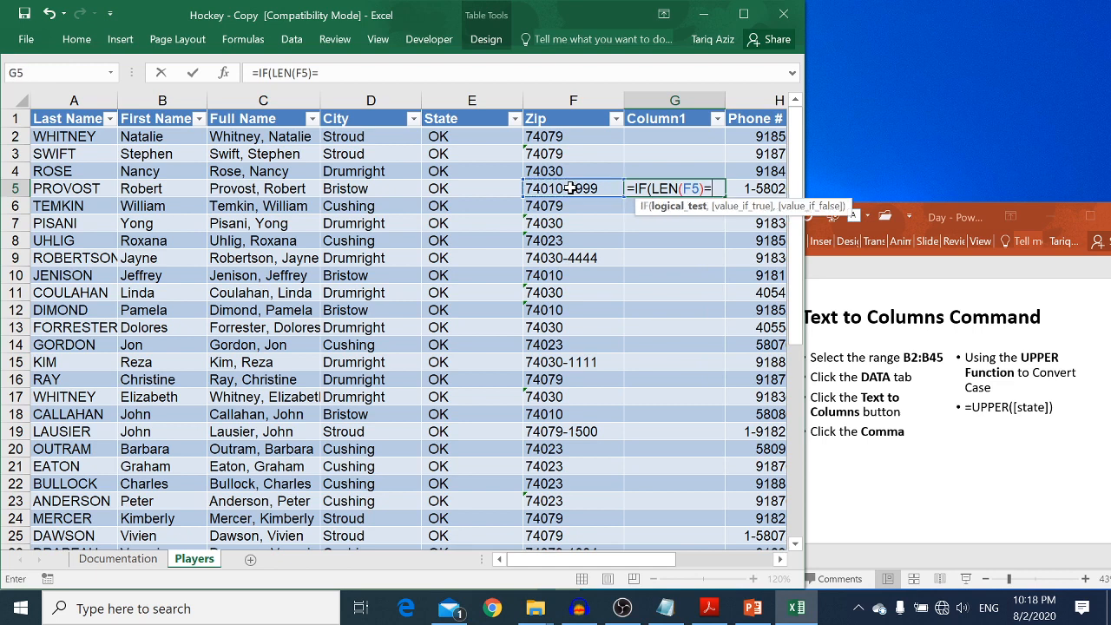
type("10,")
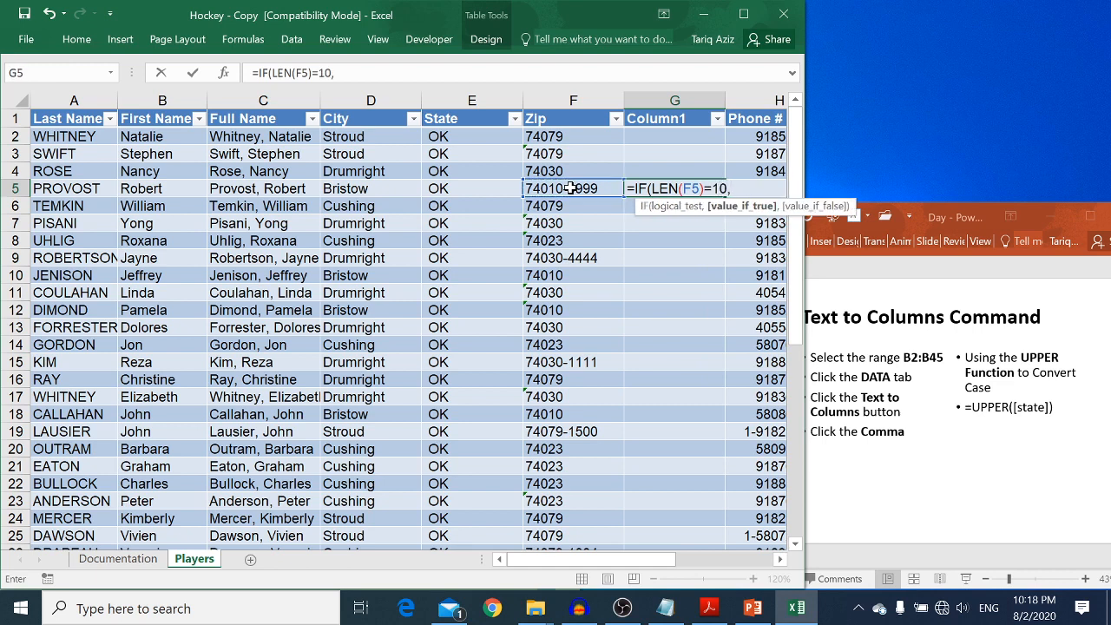
Complete the G5 formula with LEFT(F5,5,F5) and enter it.
type("LEFT(")
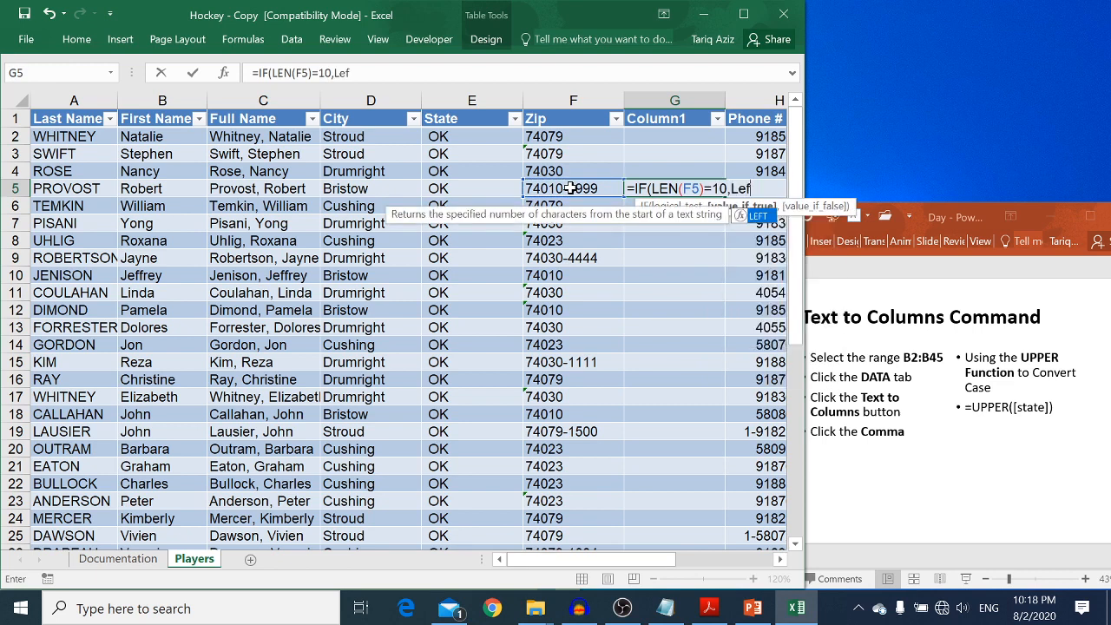
left_click(569, 188)
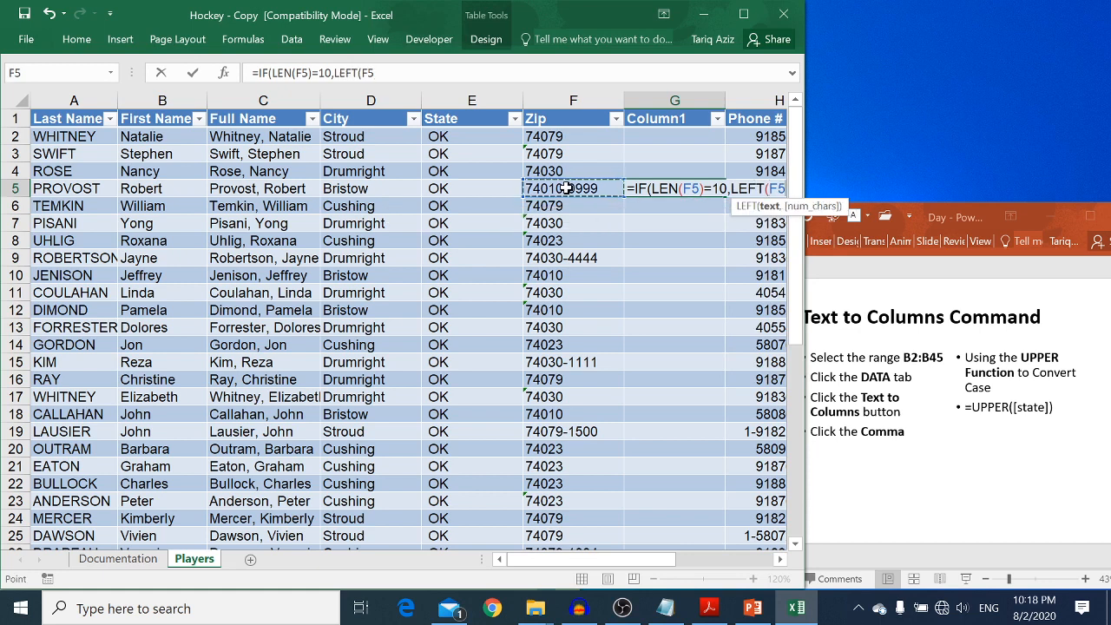
type(",5")
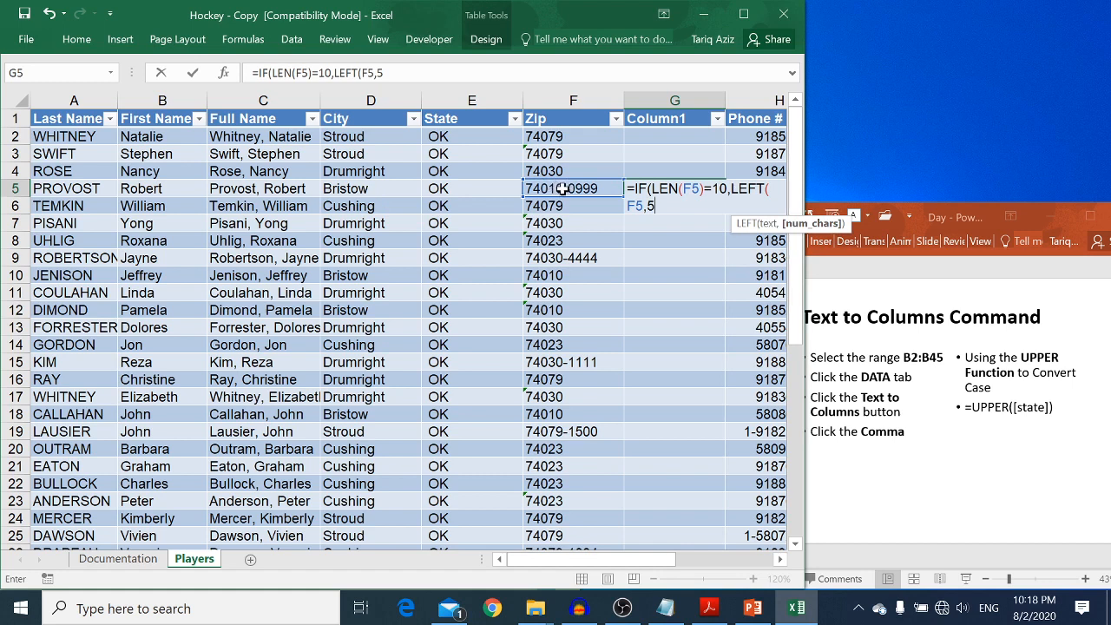
type(",")
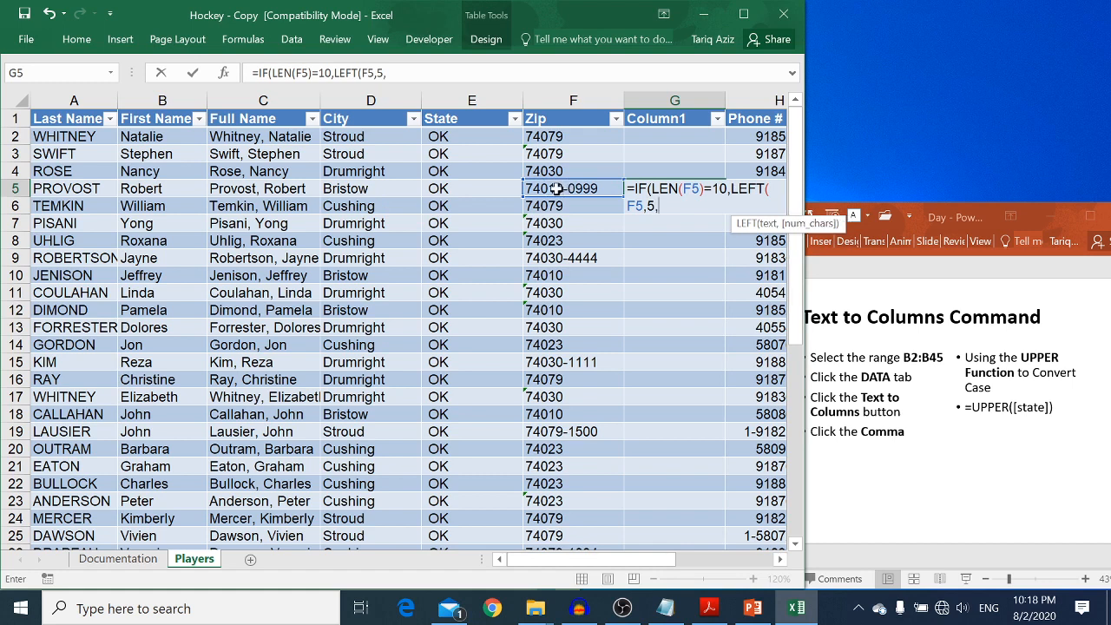
left_click(556, 188)
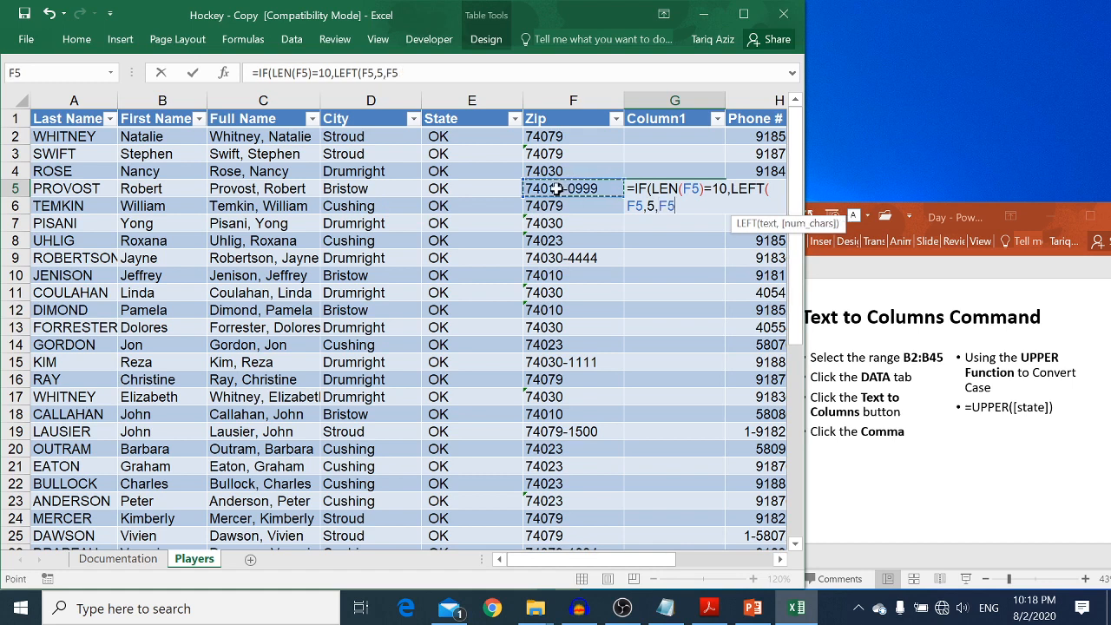
type(")")
type(")")
key("Return")
key("Up")
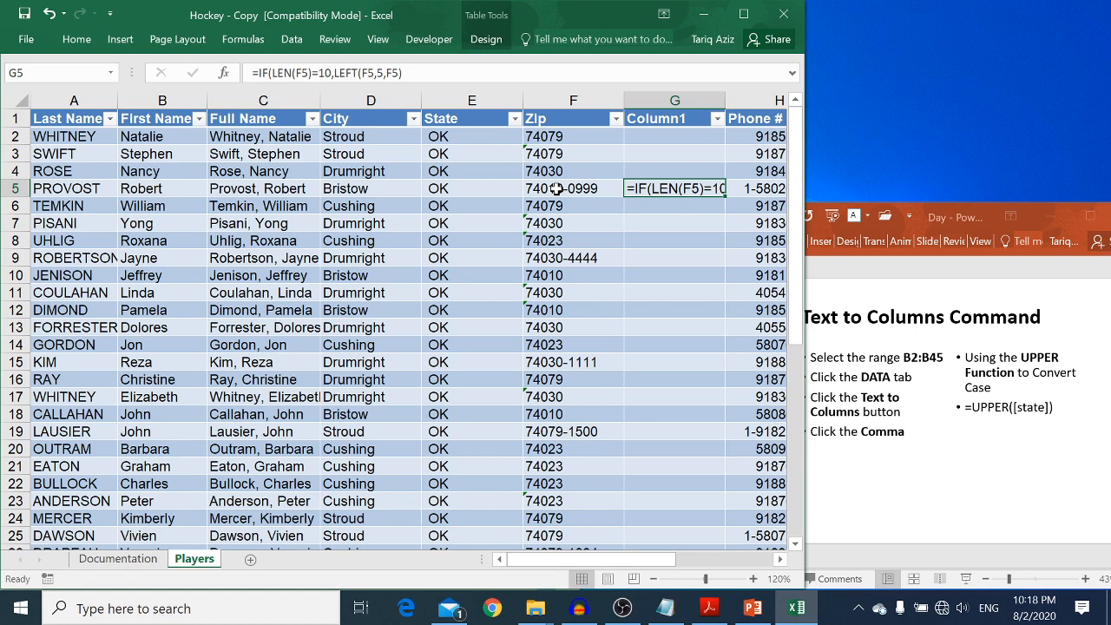
Correct the G5 formula to =IF(LEN(F5)=10,LEFT(F5,5),F5) by closing the LEFT function after the 5.
key("F2")
key("Left")
key("Left")
key("Left")
key("Left")
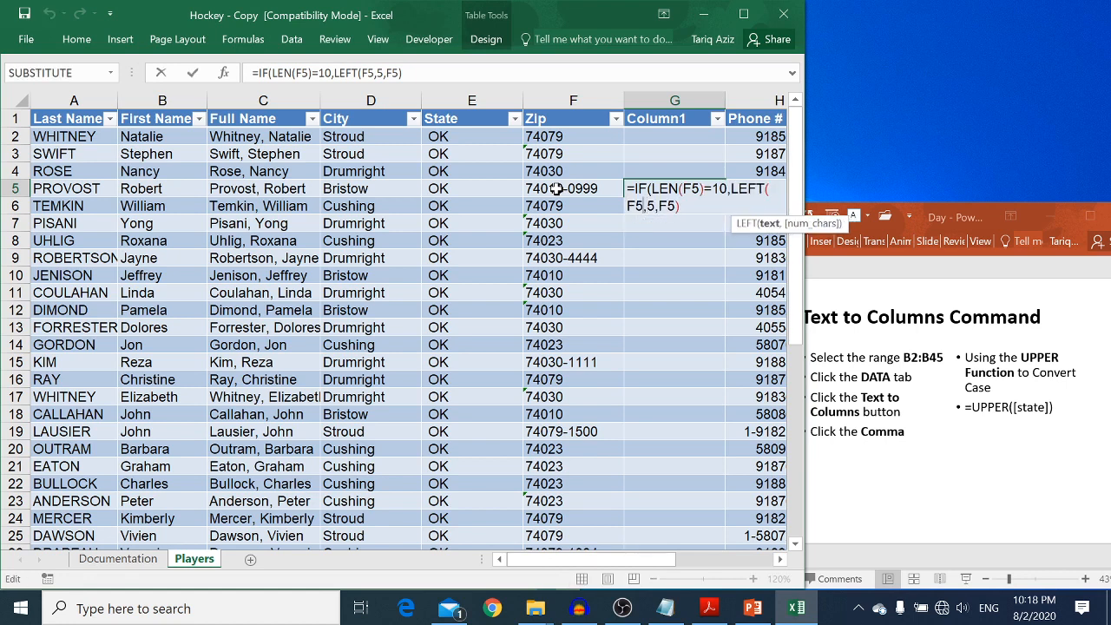
key("Right")
type(")")
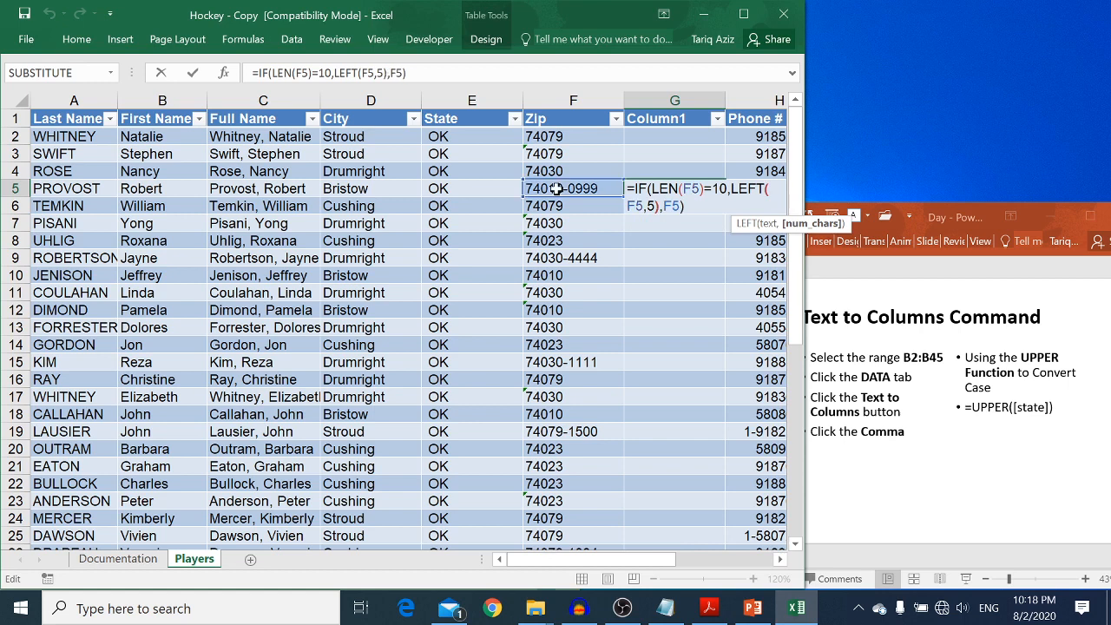
key("Return")
key("Up")
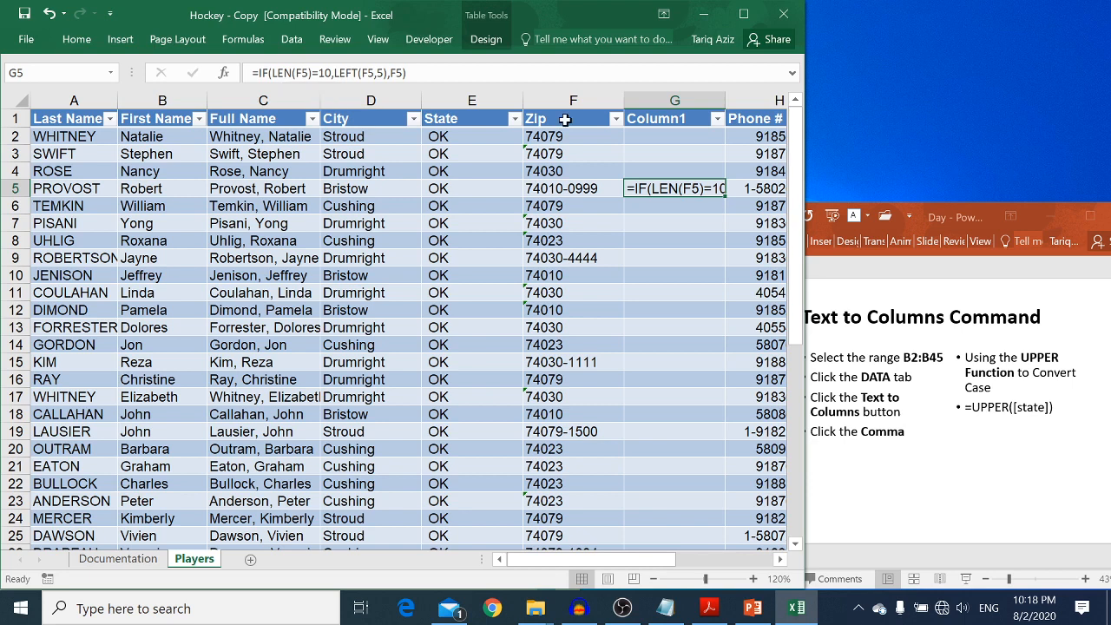
left_click(669, 135)
left_click(669, 125)
left_click(669, 135)
type("=")
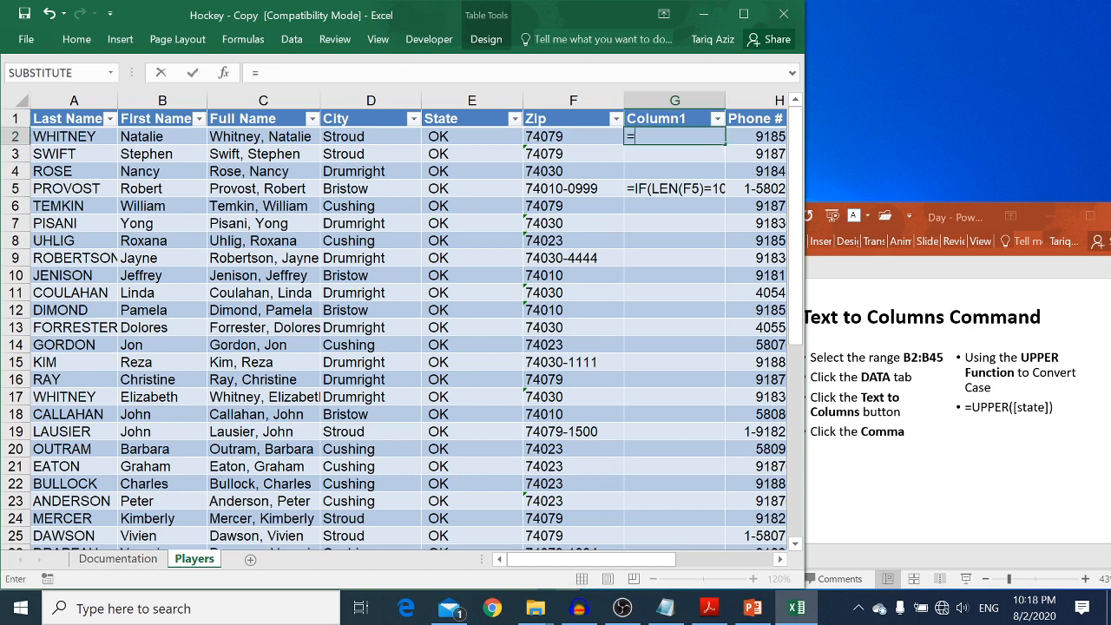
type("if")
key("Tab")
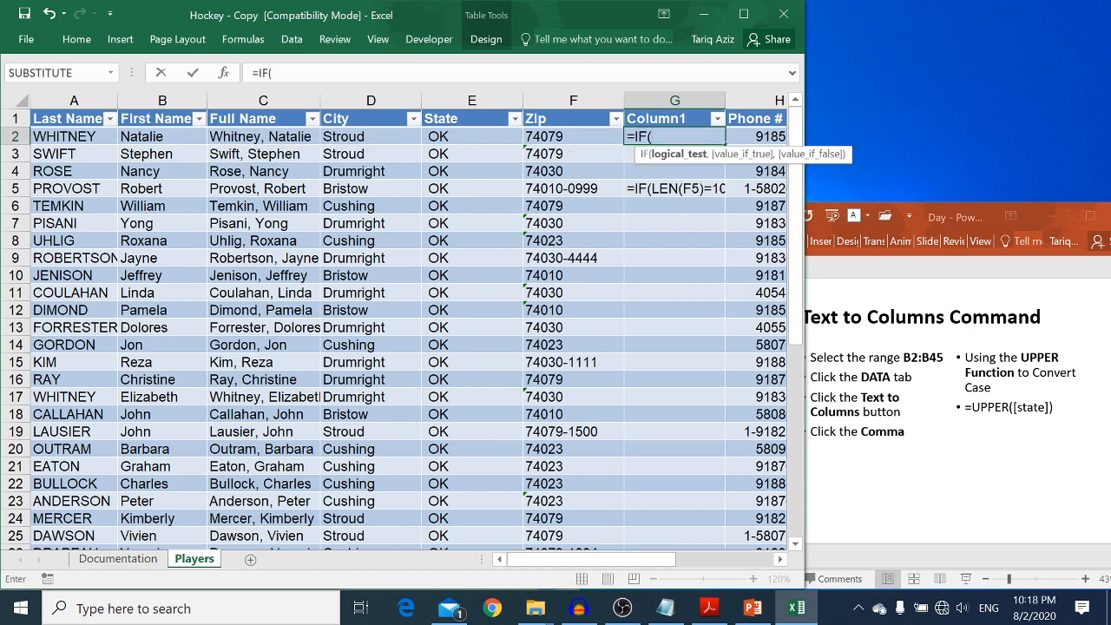
type("len")
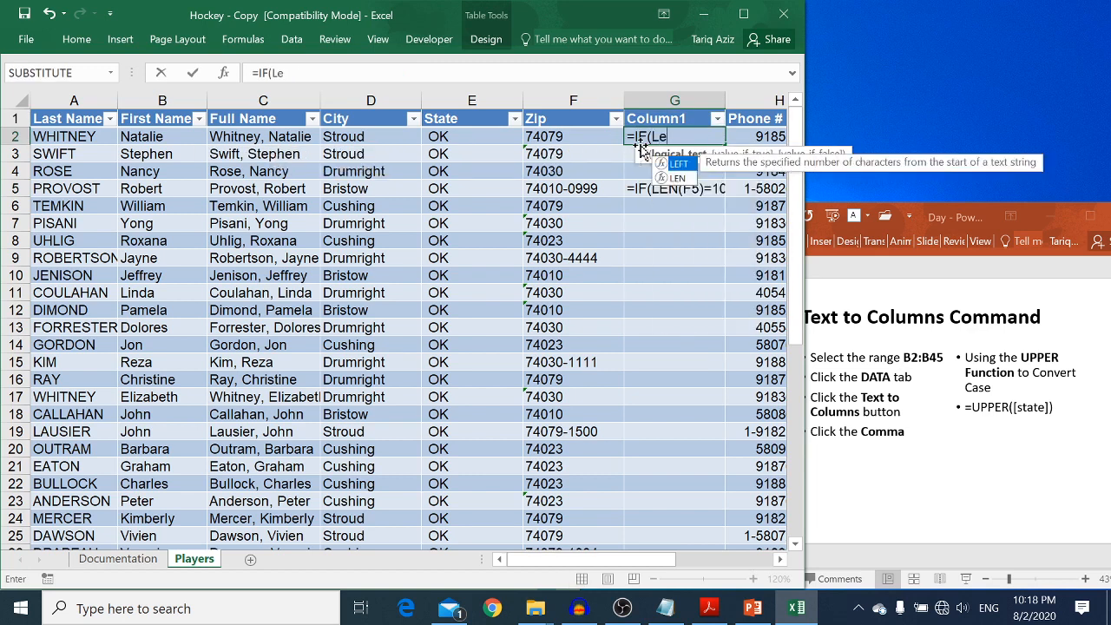
key("Tab")
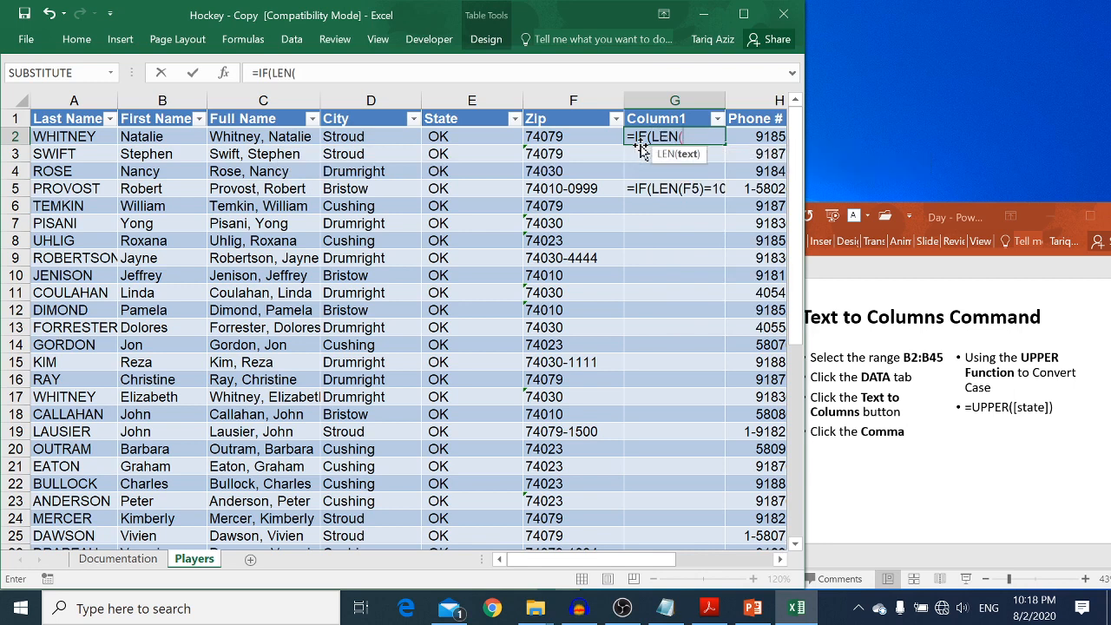
left_click(571, 137)
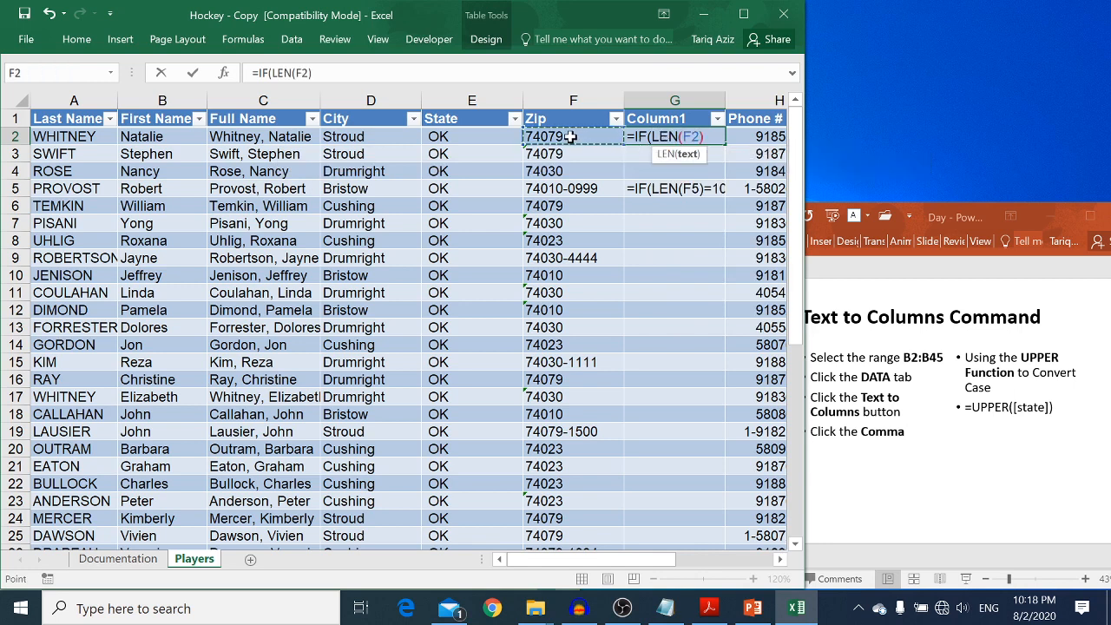
type(")=10")
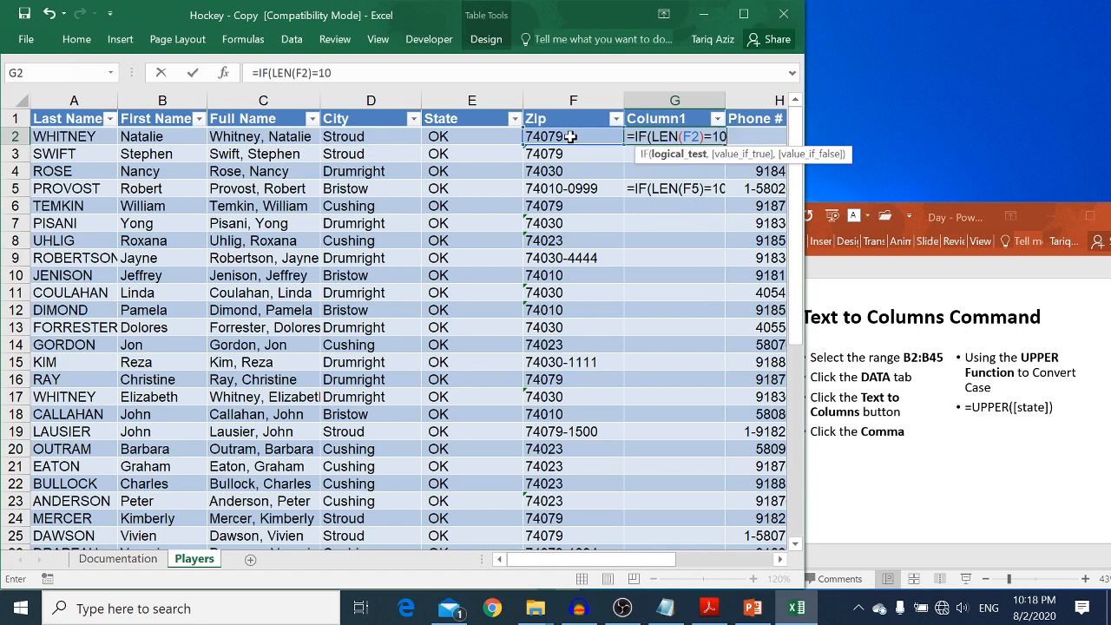
type(",")
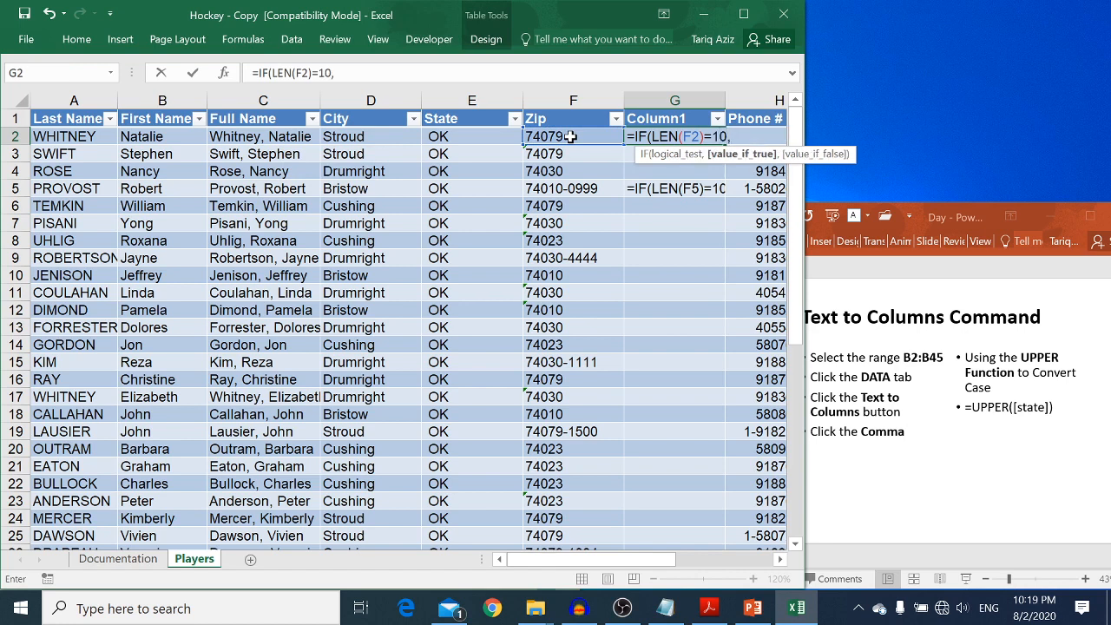
type("LEFT(")
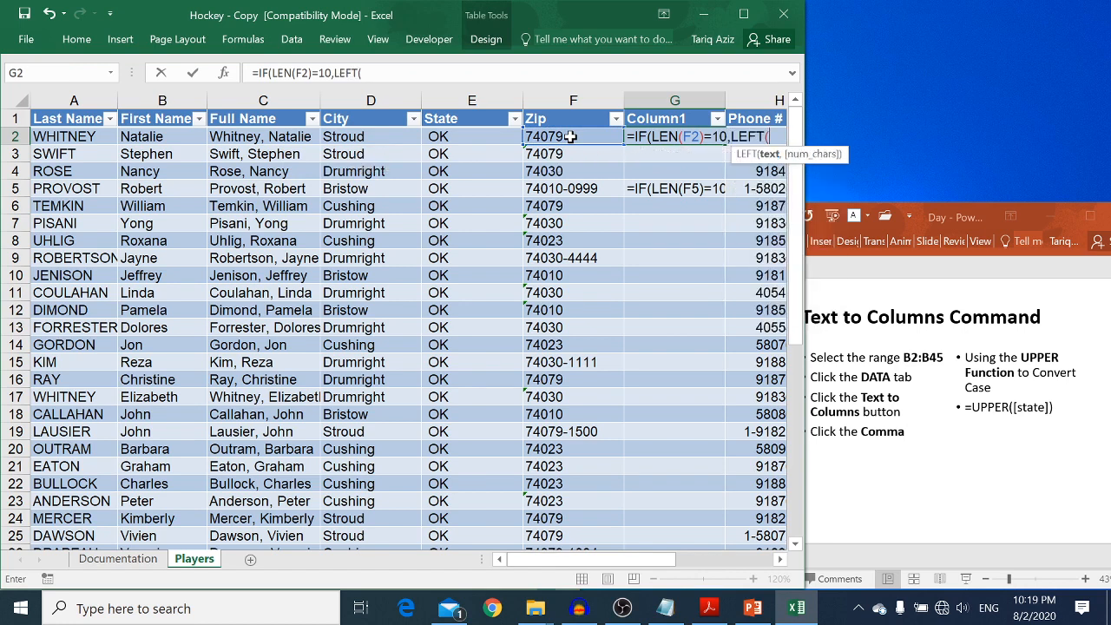
left_click(570, 136)
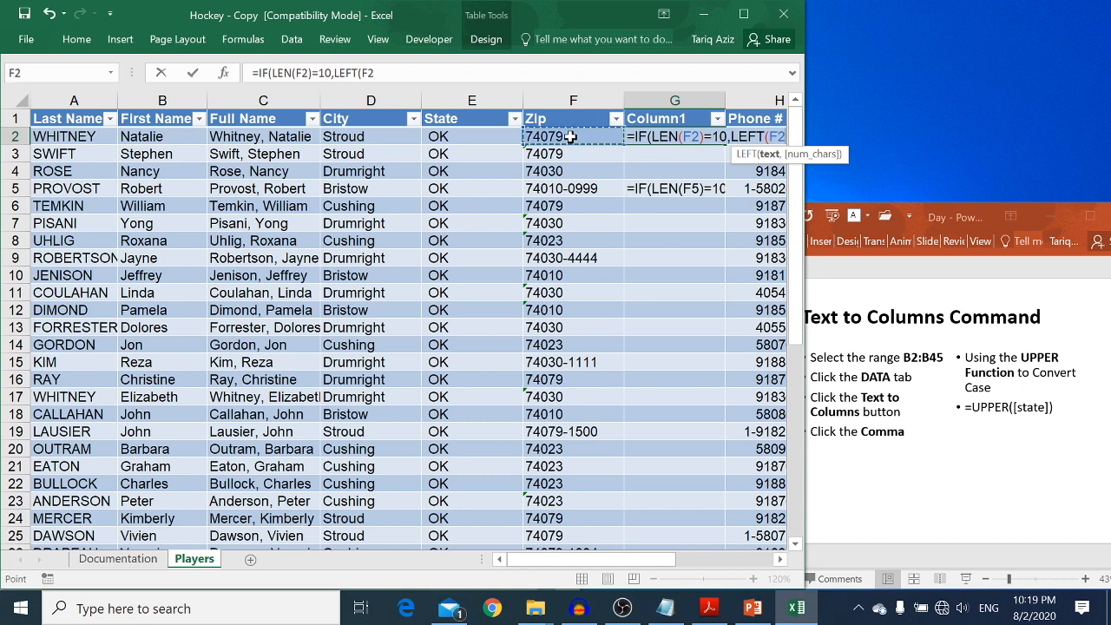
key("Escape")
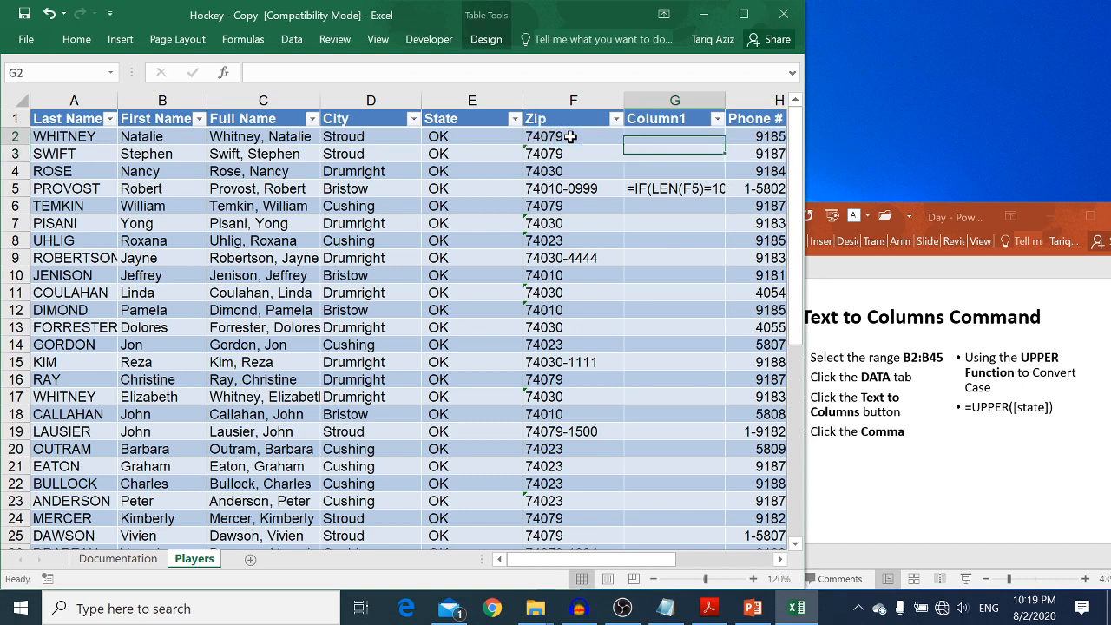
Start an IF formula in G2 with the structured-reference test LEN([Zip])=10.
type("=")
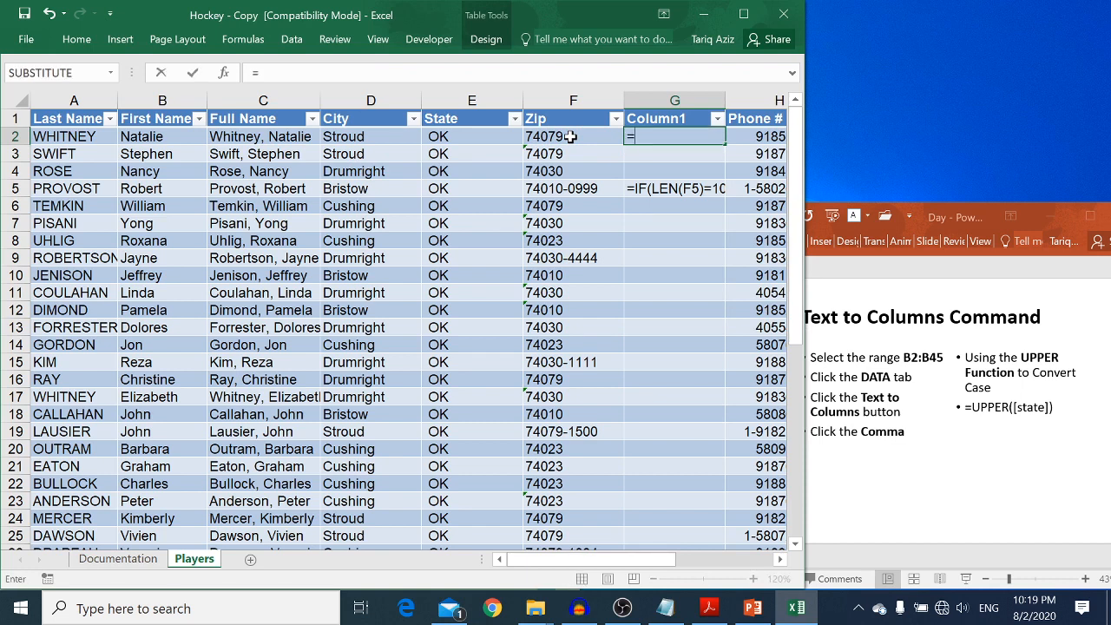
type("if")
key("Tab")
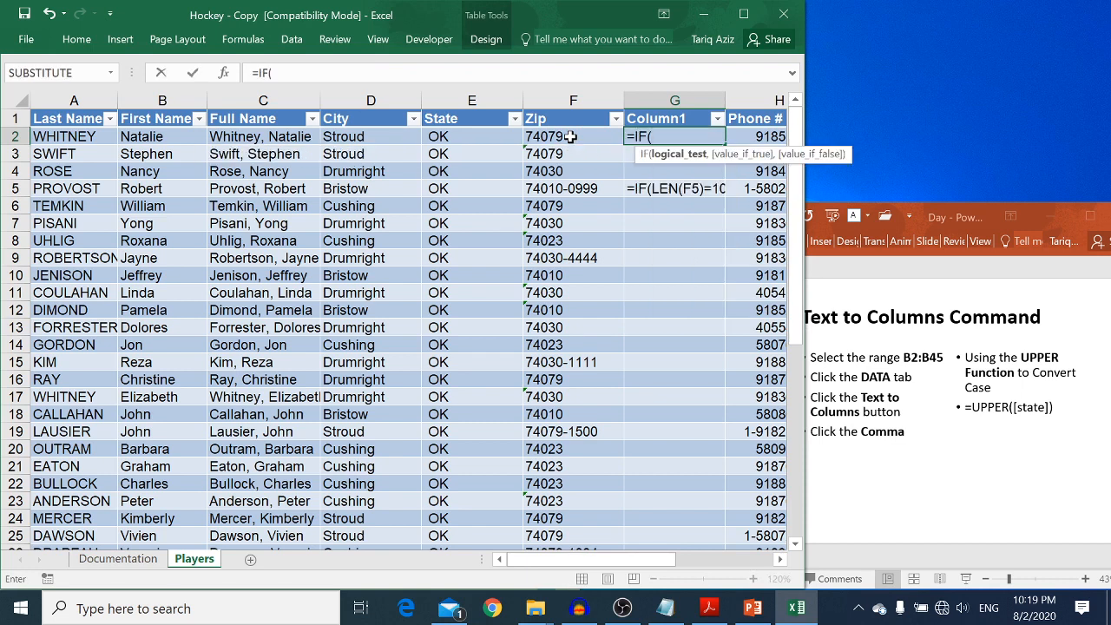
type("le")
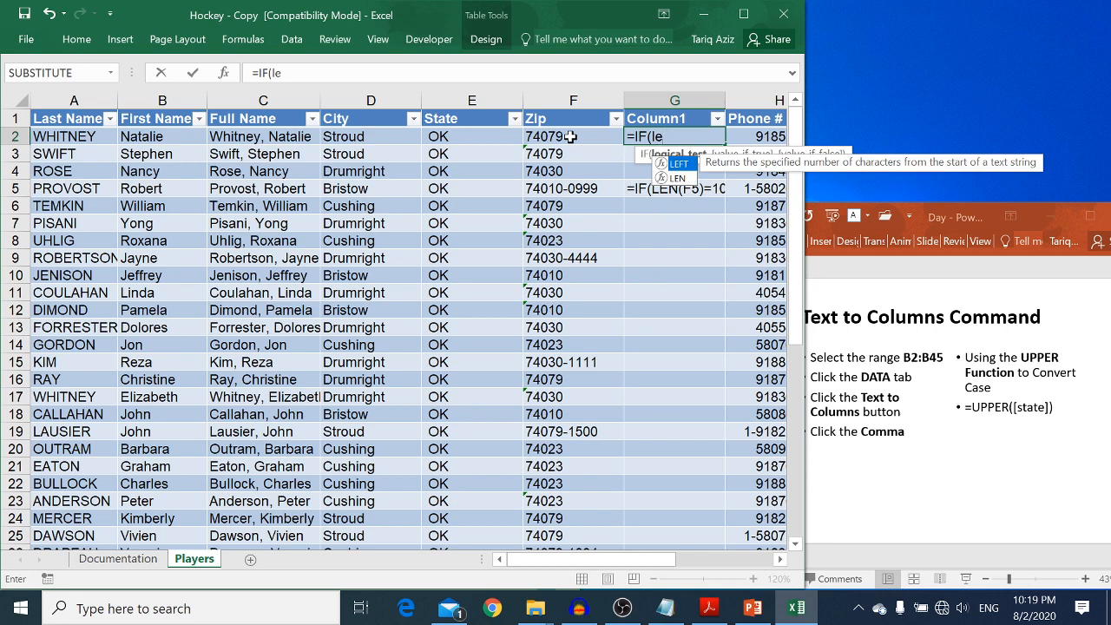
type("n")
key("Tab")
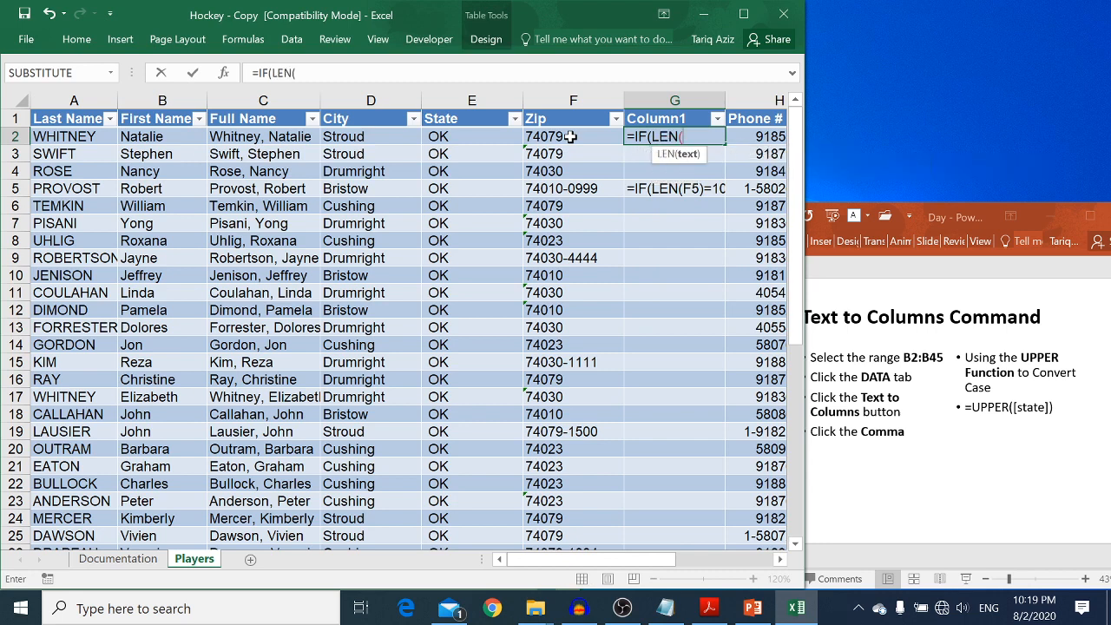
type("[")
key("Down")
key("Down")
key("Down")
key("Down")
key("Down")
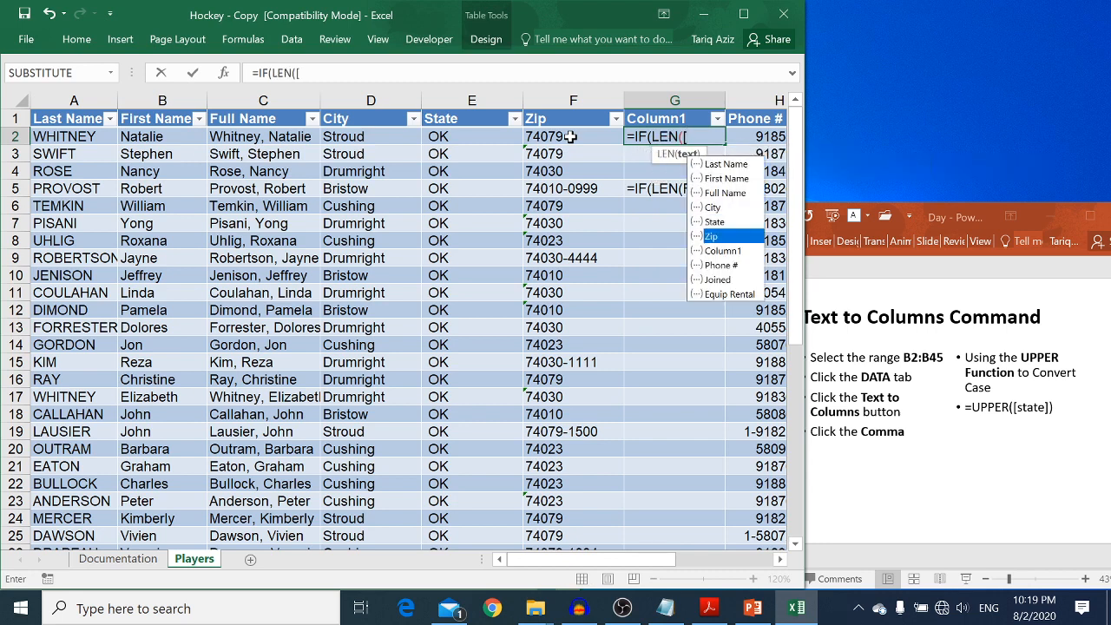
key("Tab")
type("]")
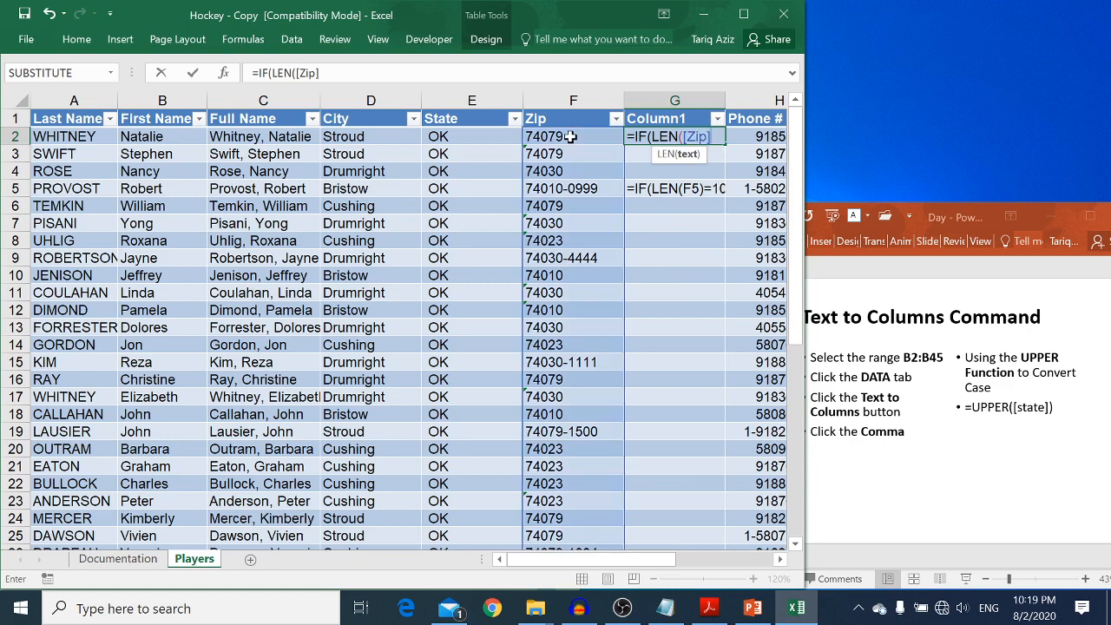
type(")=10")
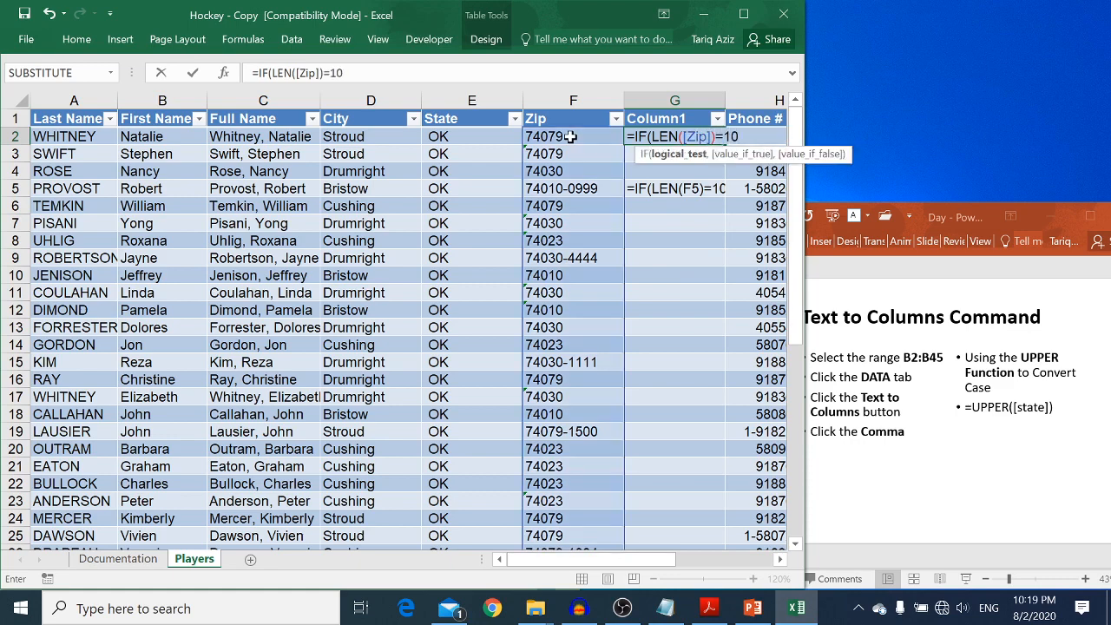
Add LEFT([zip],5) as the value-if-true argument of the IF formula in G2.
type(",")
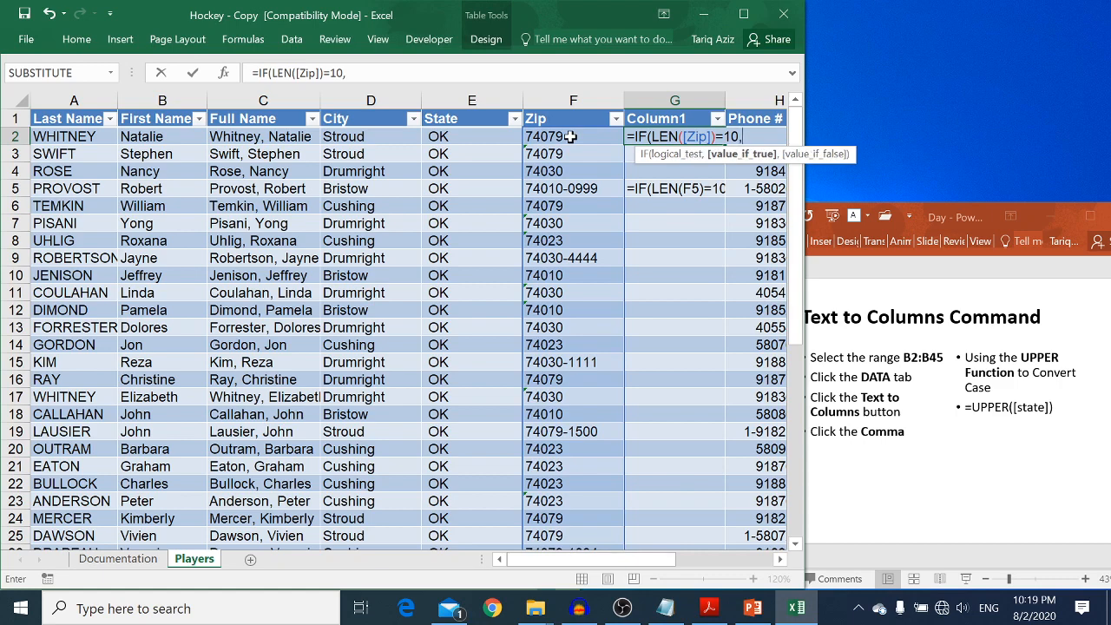
type("Left(")
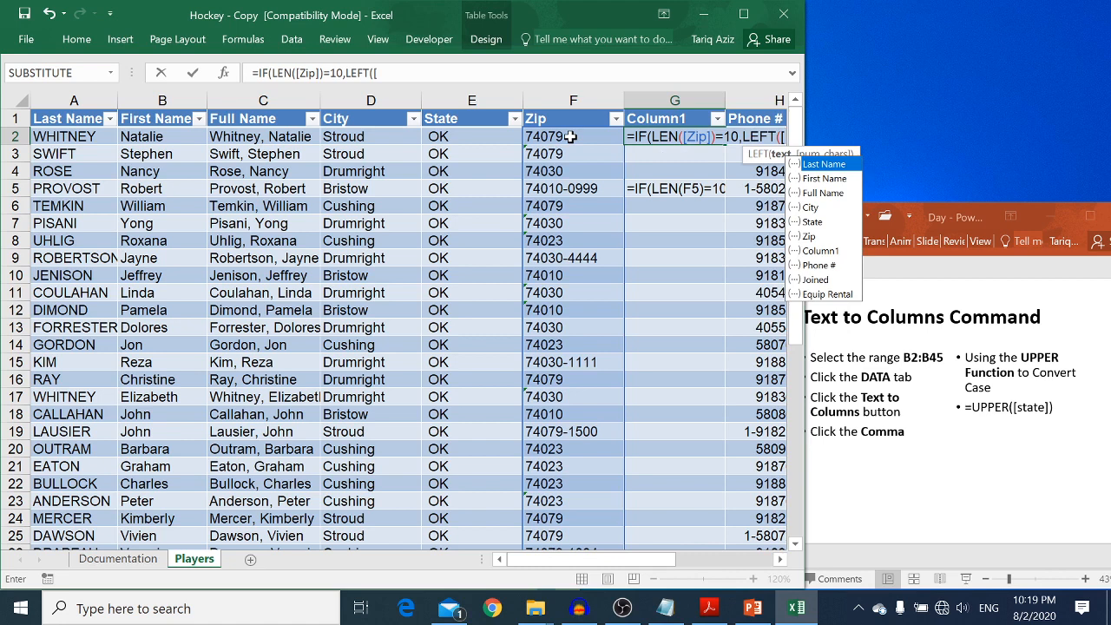
type("zip")
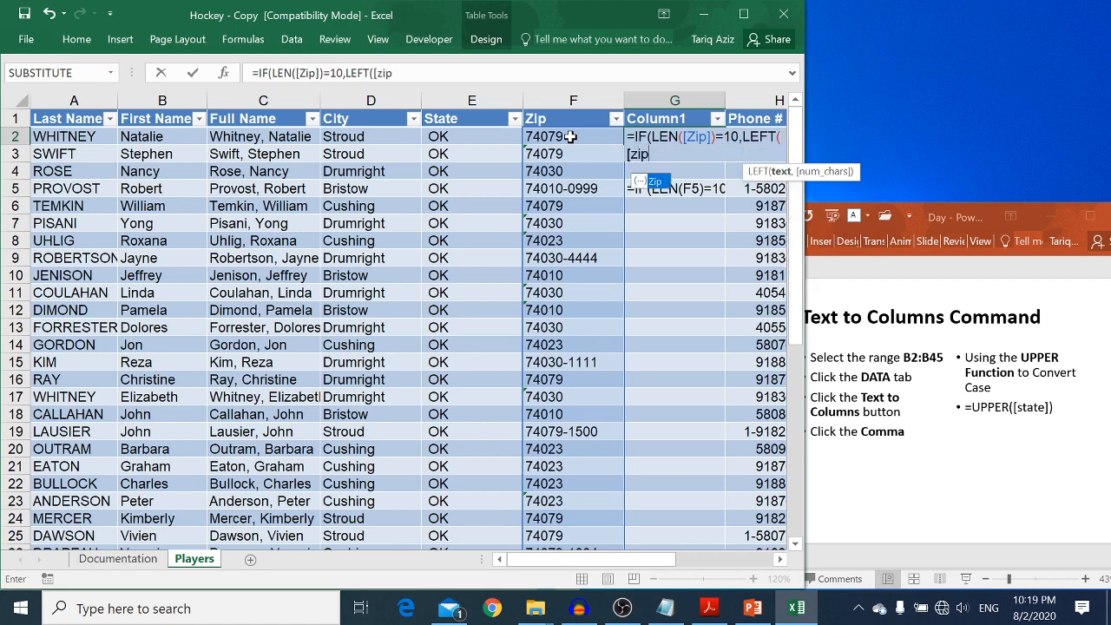
type("]")
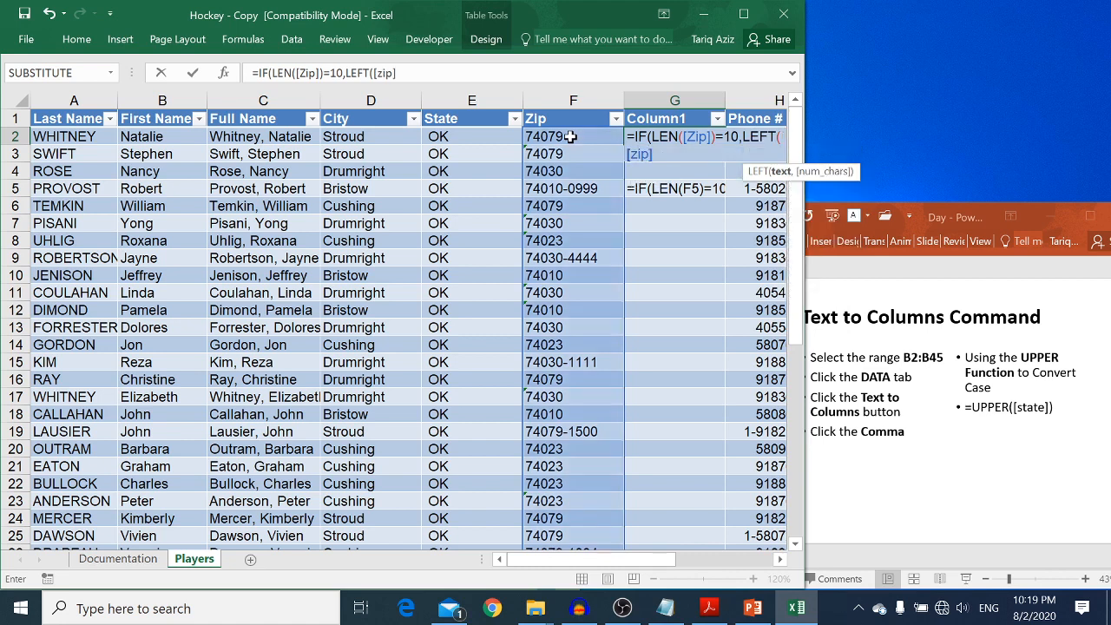
type(",")
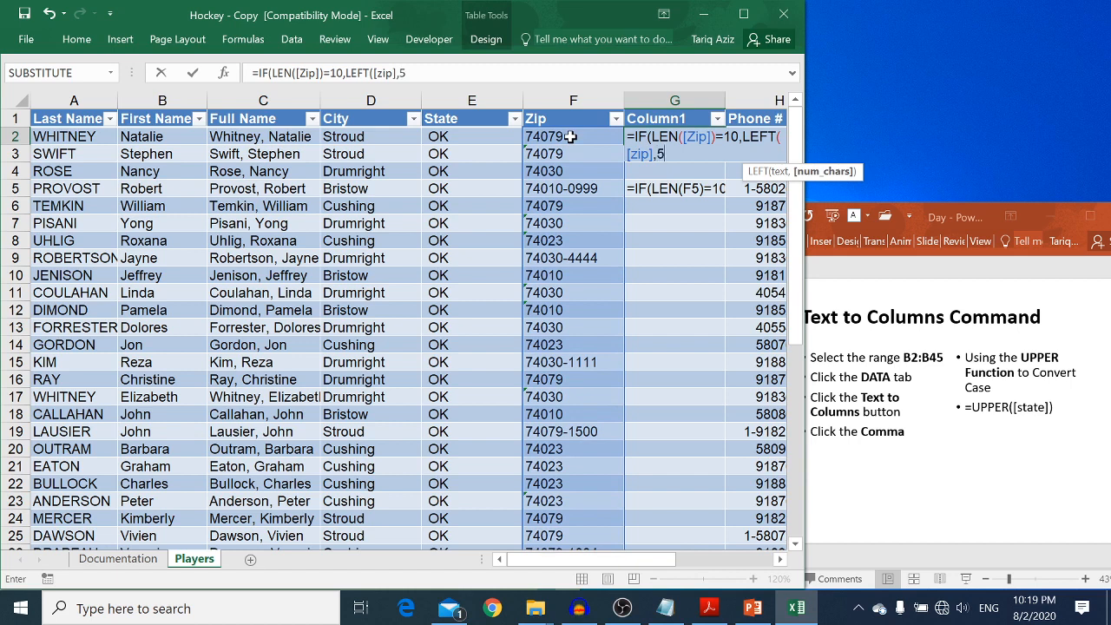
type("5,")
key("BackSpace")
type("),")
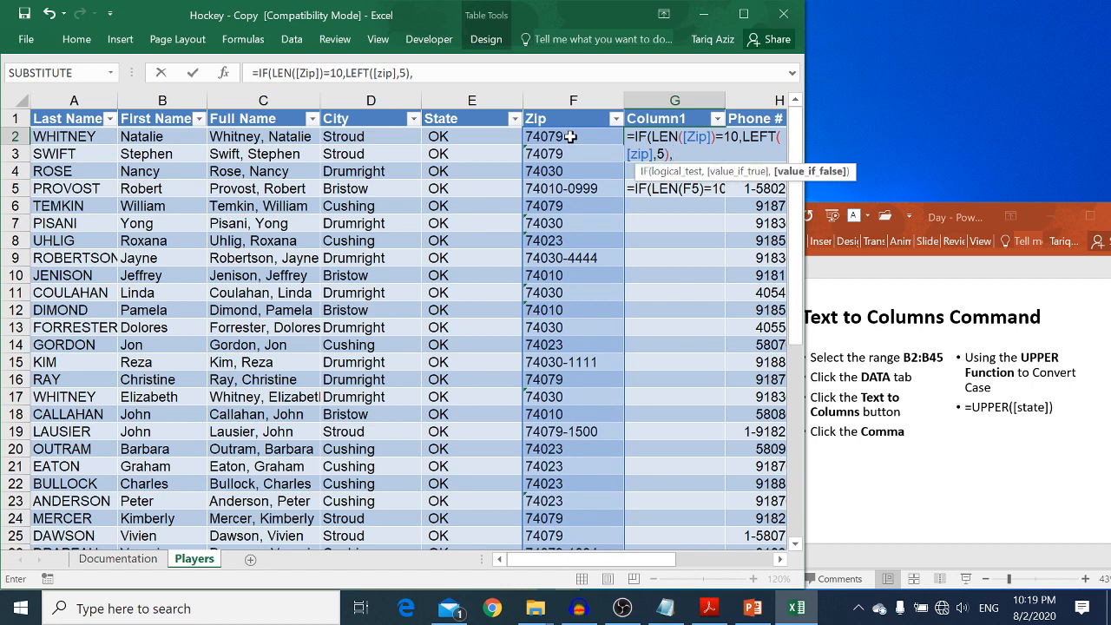
Reference F2 as the value if false and enter the completed IF formula in G2.
left_click(570, 136)
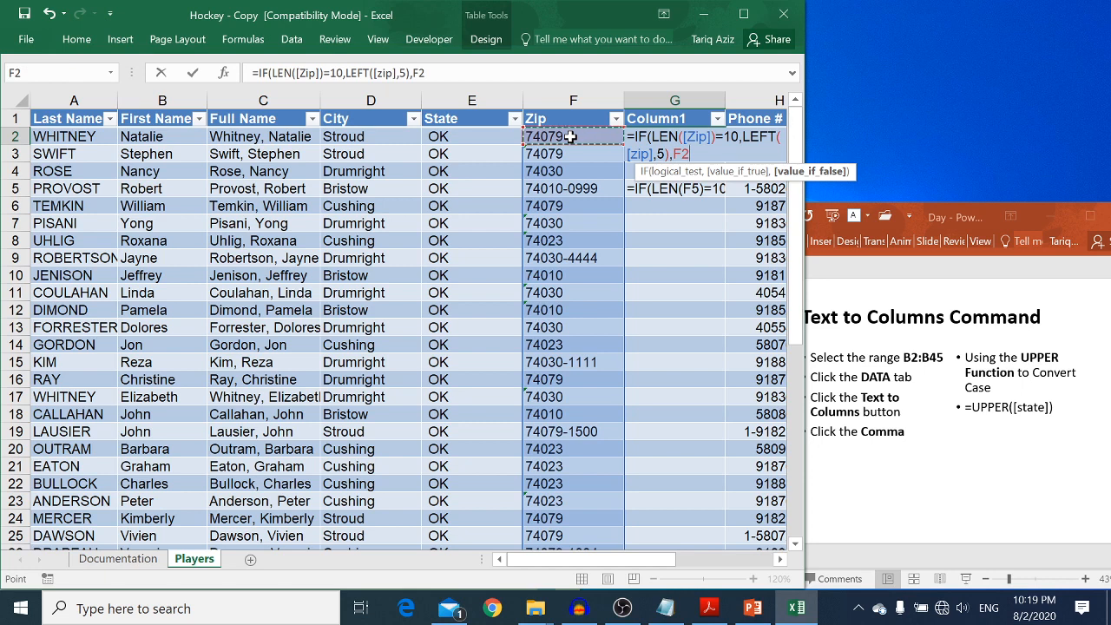
type(")")
key("Return")
key("Up")
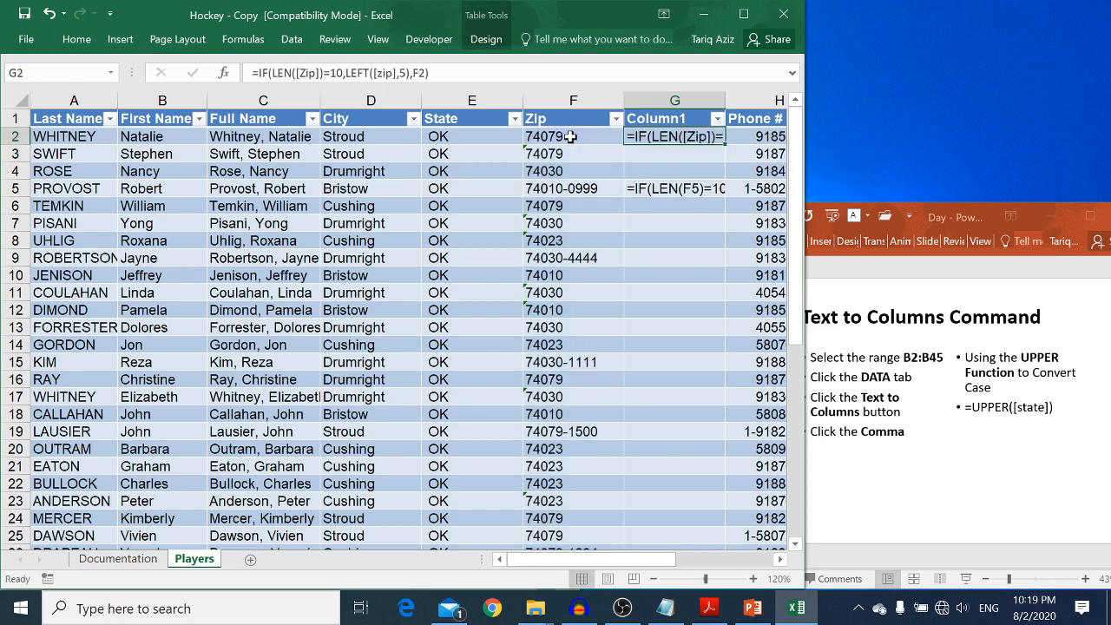
Delete the helper column G after Zip, and insert a blank table column between Phone # and Joined.
right_click(656, 101)
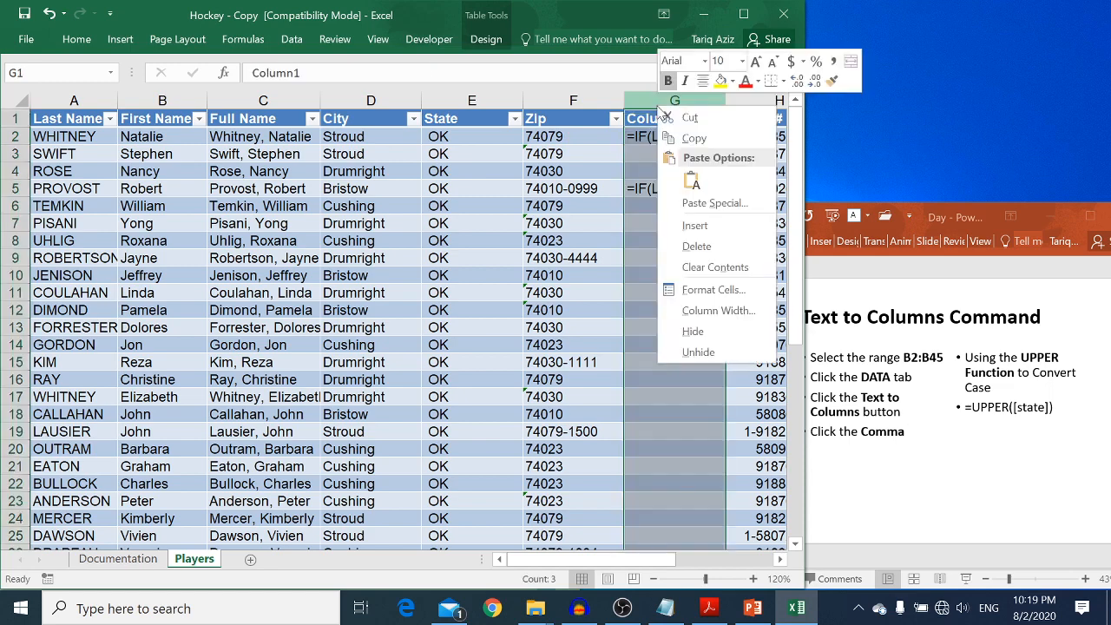
left_click(698, 246)
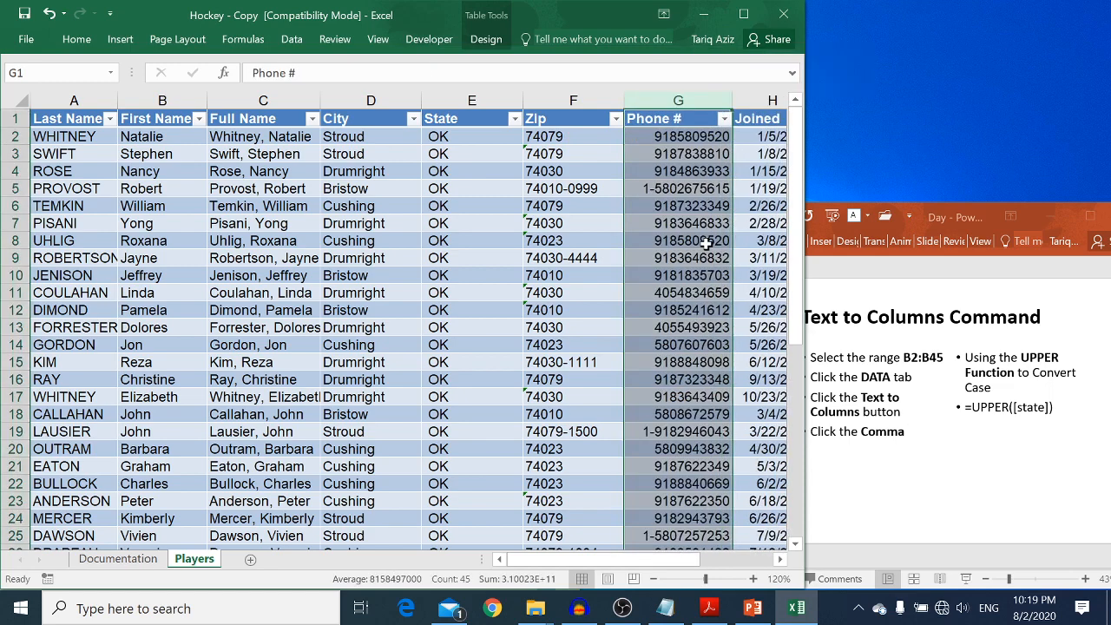
key("Right")
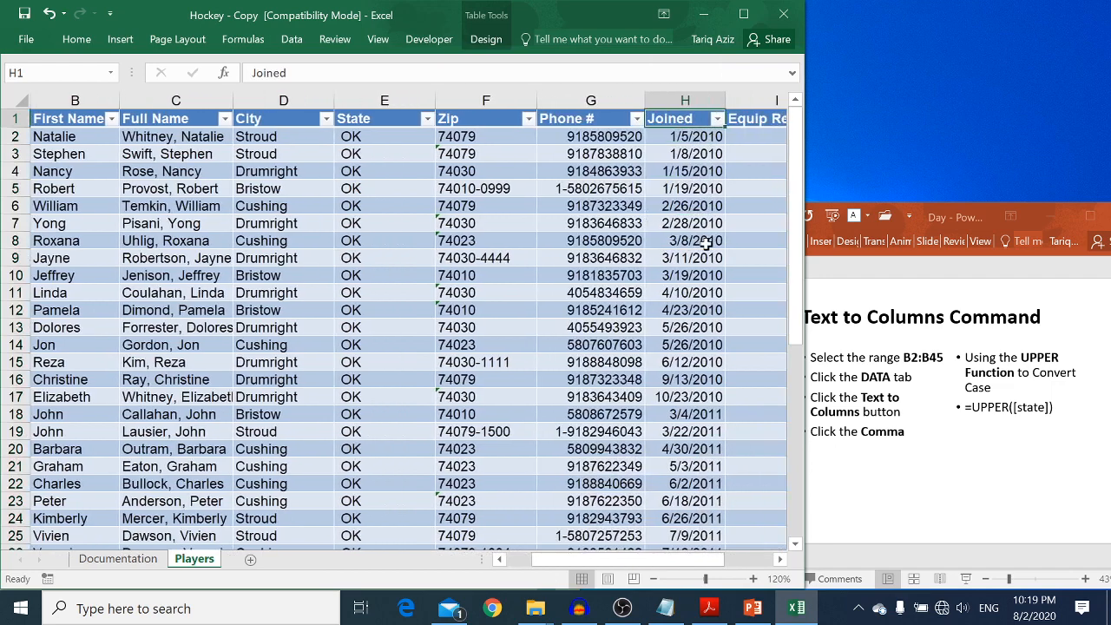
right_click(687, 101)
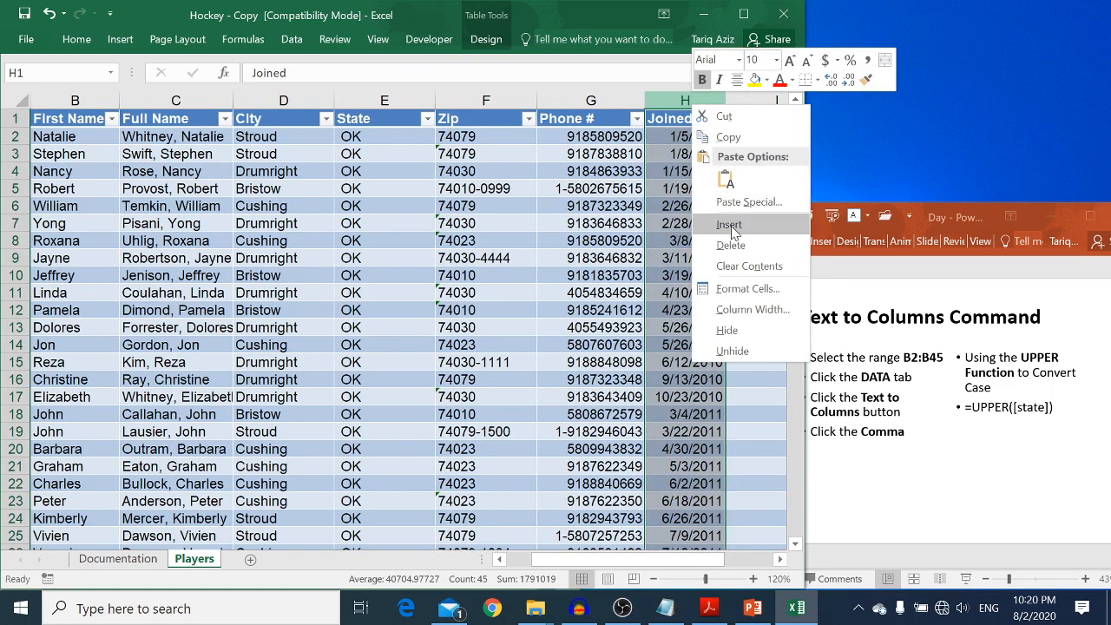
left_click(729, 225)
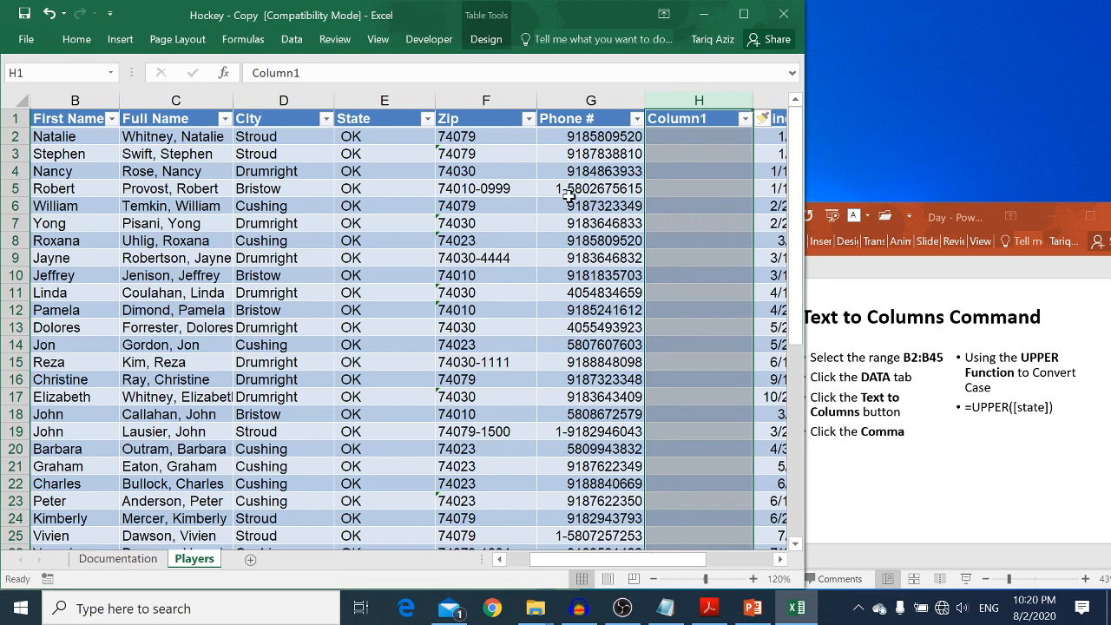
Begin a formula in H2 and advance the PowerPoint presentation to the slide on the SUBSTITUTE function.
left_click(676, 132)
type("=")
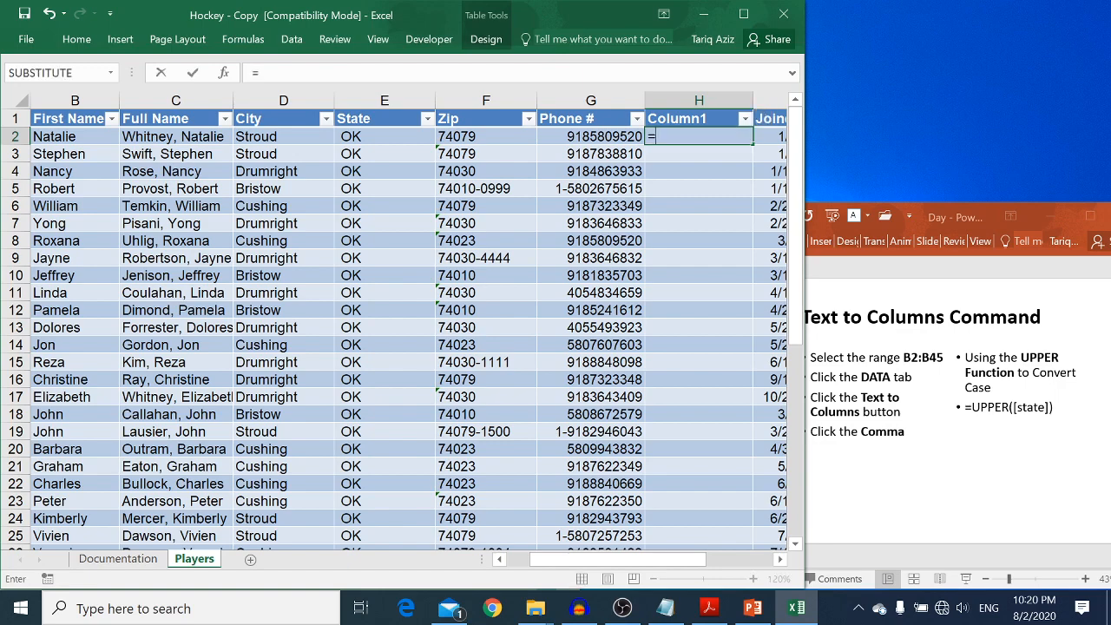
key("alt+Tab")
key("Page_Down")
key("alt+Tab")
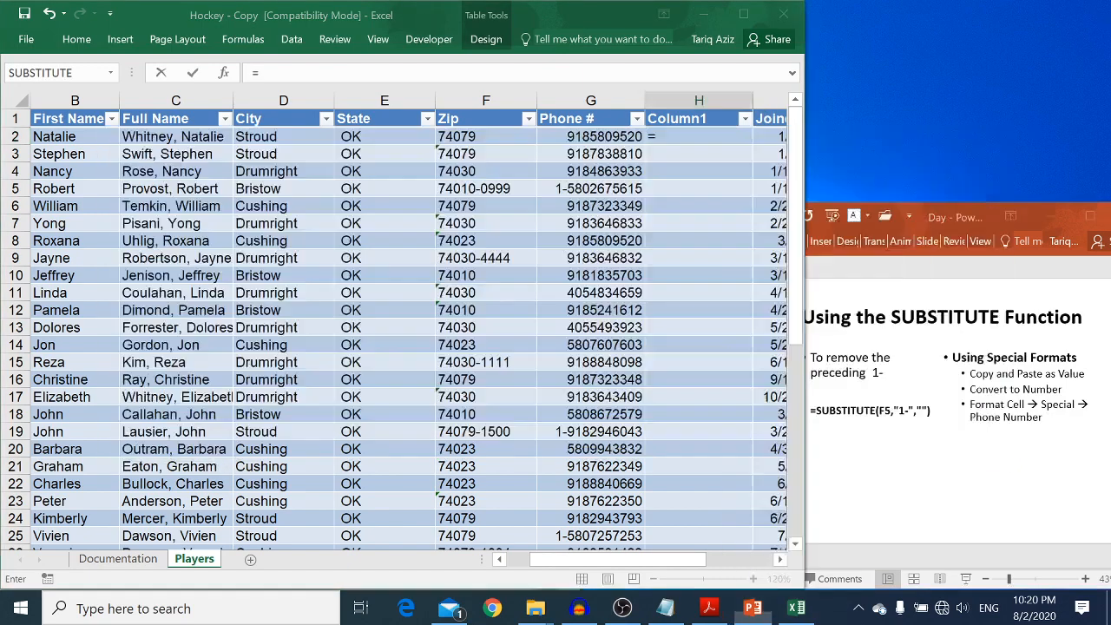
Complete and enter =SUBSTITUTE(G2,"1-","") in H2 to strip the leading 1- from the phone numbers.
type("subs")
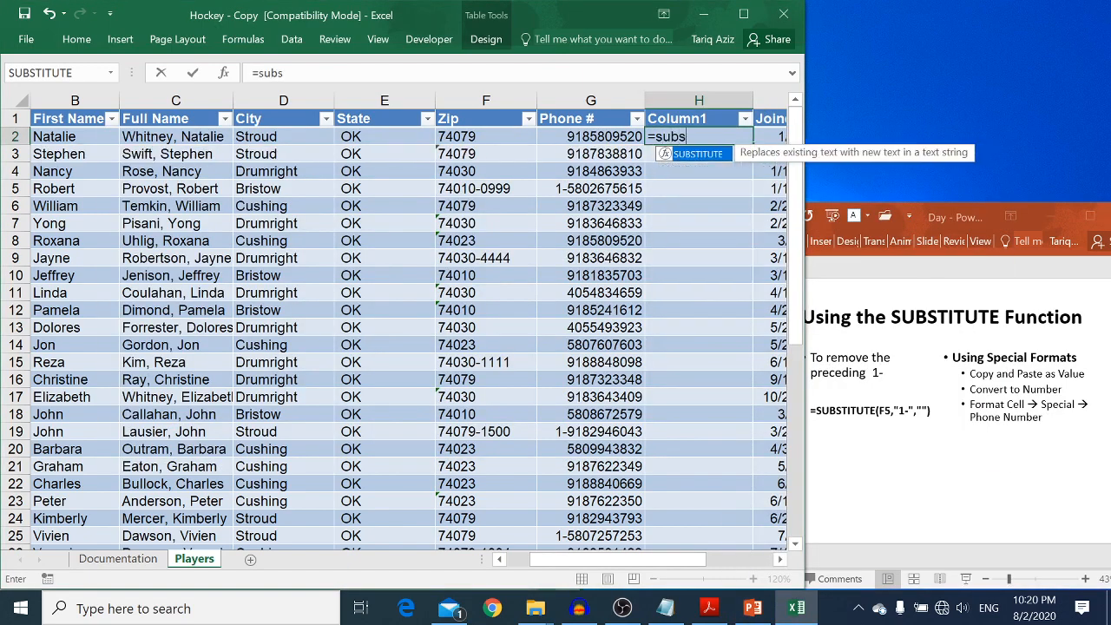
key("Tab")
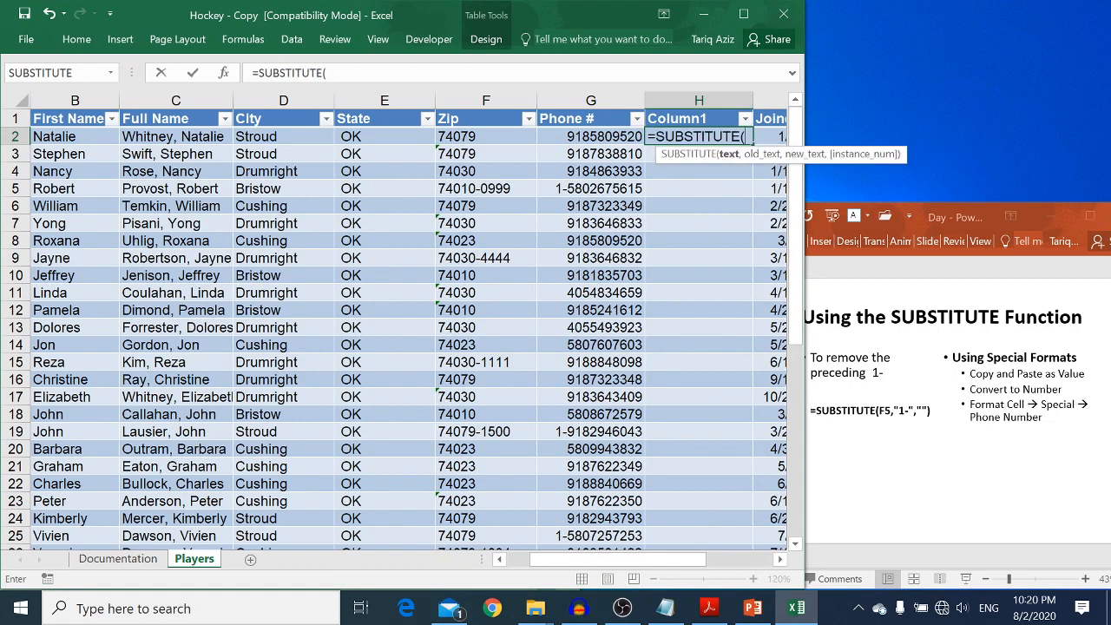
left_click(602, 137)
type(",\"1")
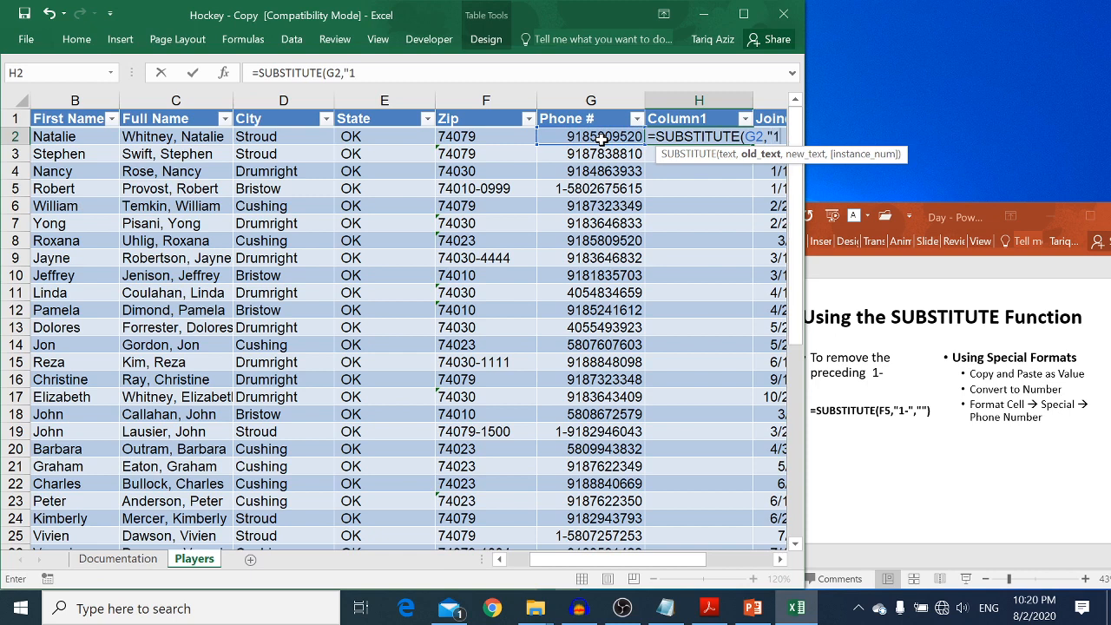
type("-\"")
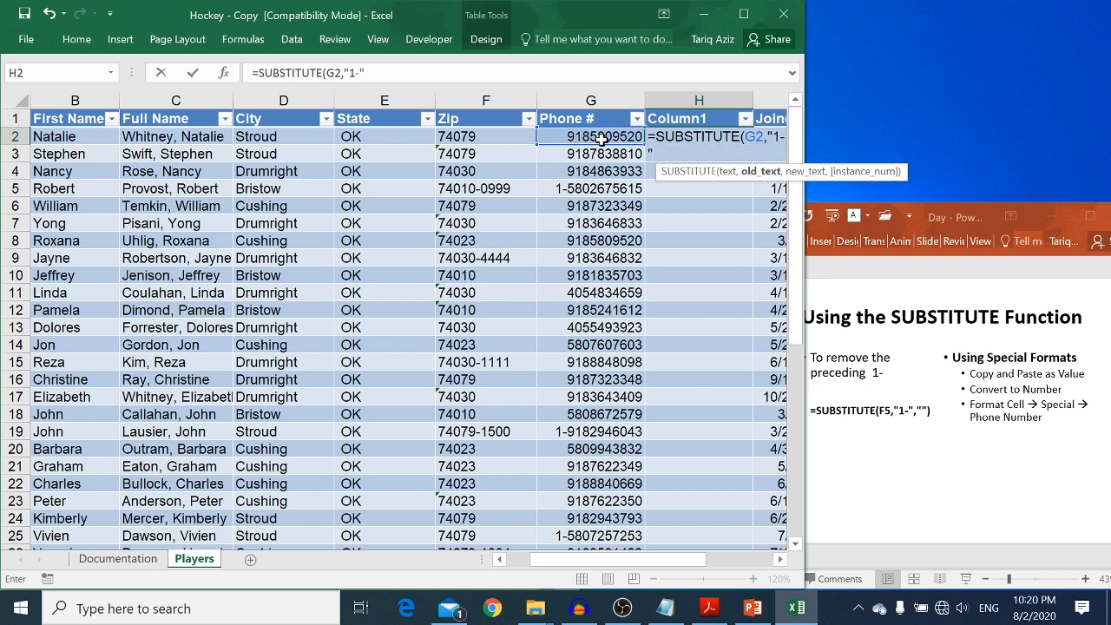
type(",")
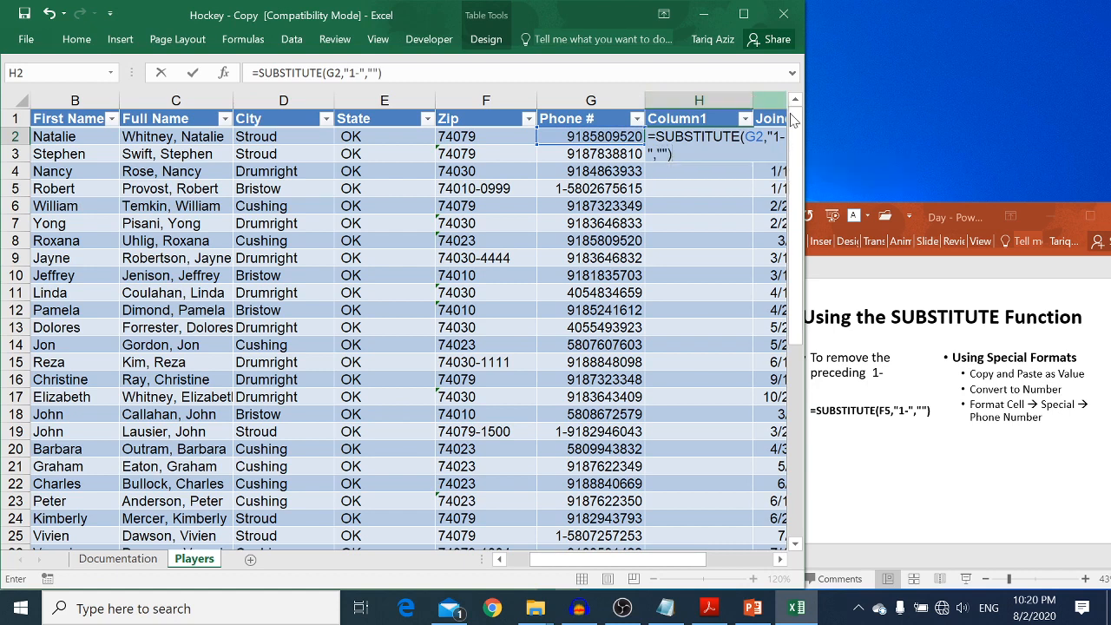
left_click_drag(657, 564, 701, 564)
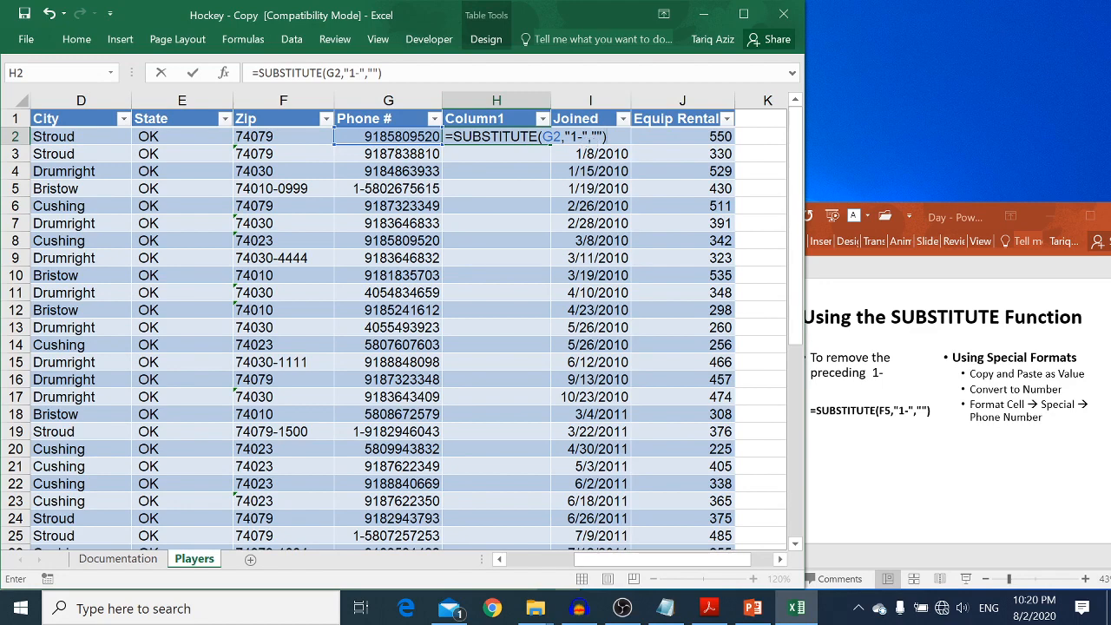
key("Return")
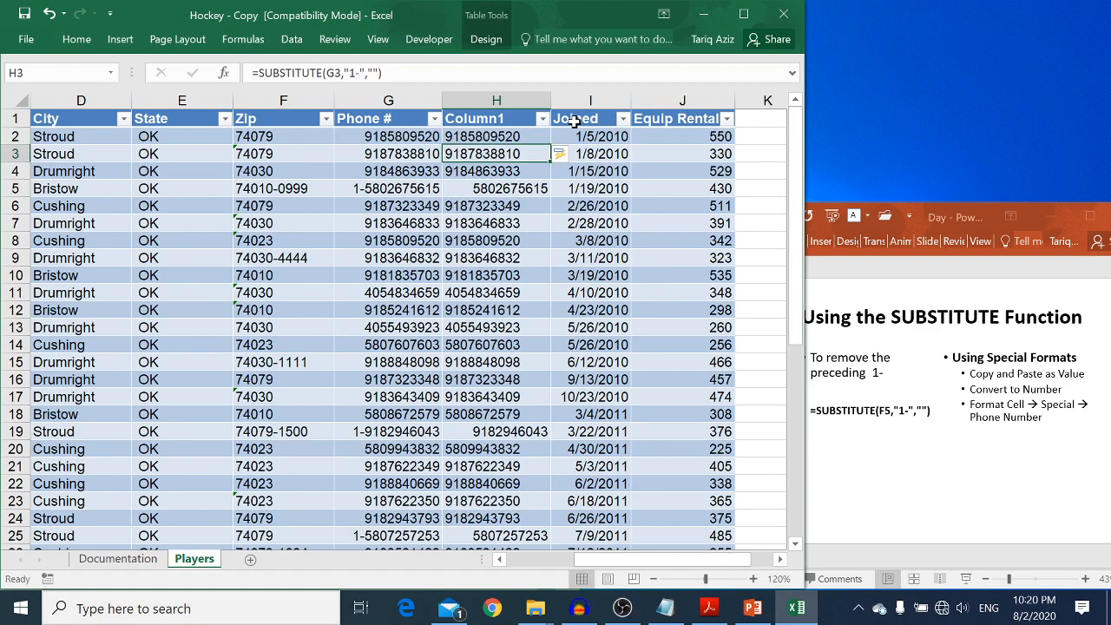
Review the SUBSTITUTE results in Column1 down to the table's last rows and return to H2.
key("Down")
key("Down")
key("Down")
key("Down")
key("Down")
key("Page_Down")
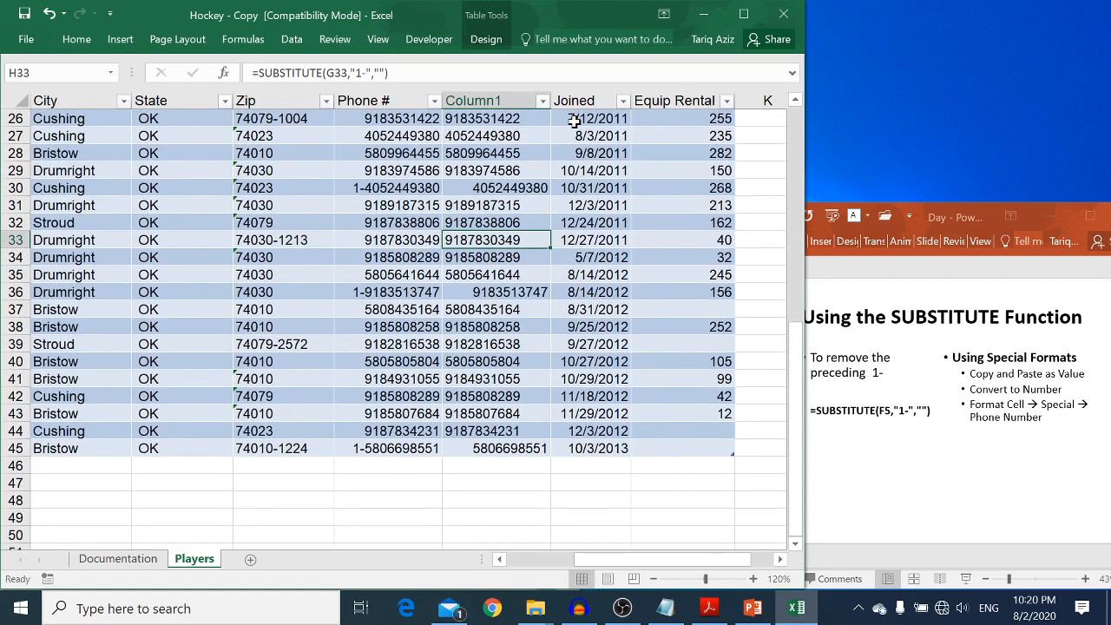
key("Page_Up")
key("Up")
key("Up")
key("Up")
key("Up")
key("Up")
key("Up")
key("ctrl+shift+Down")
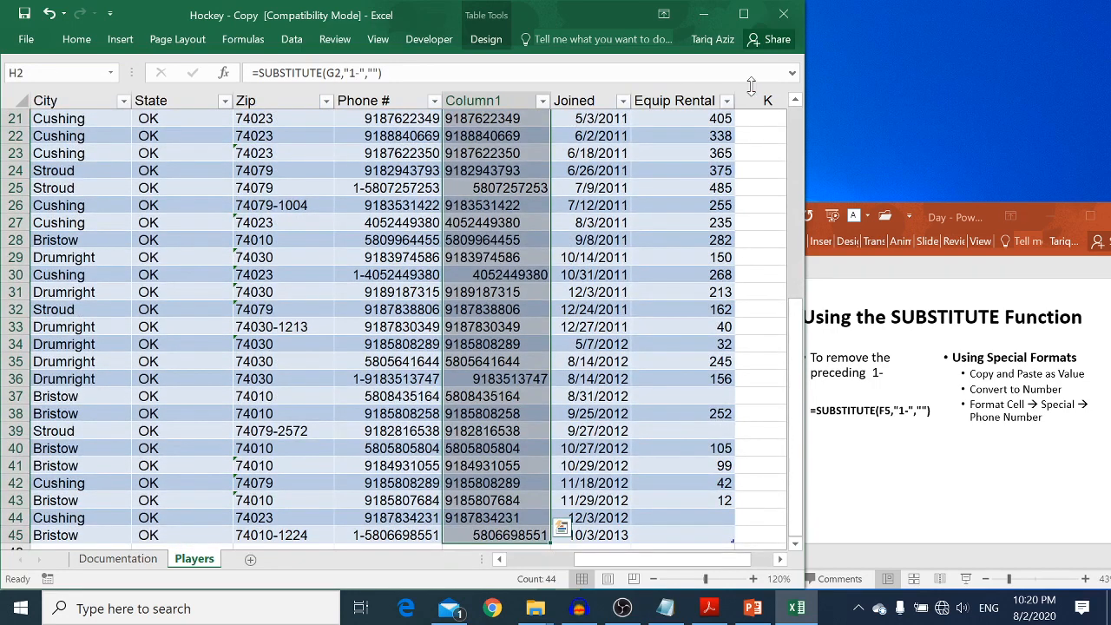
left_click_drag(796, 323, 780, 115)
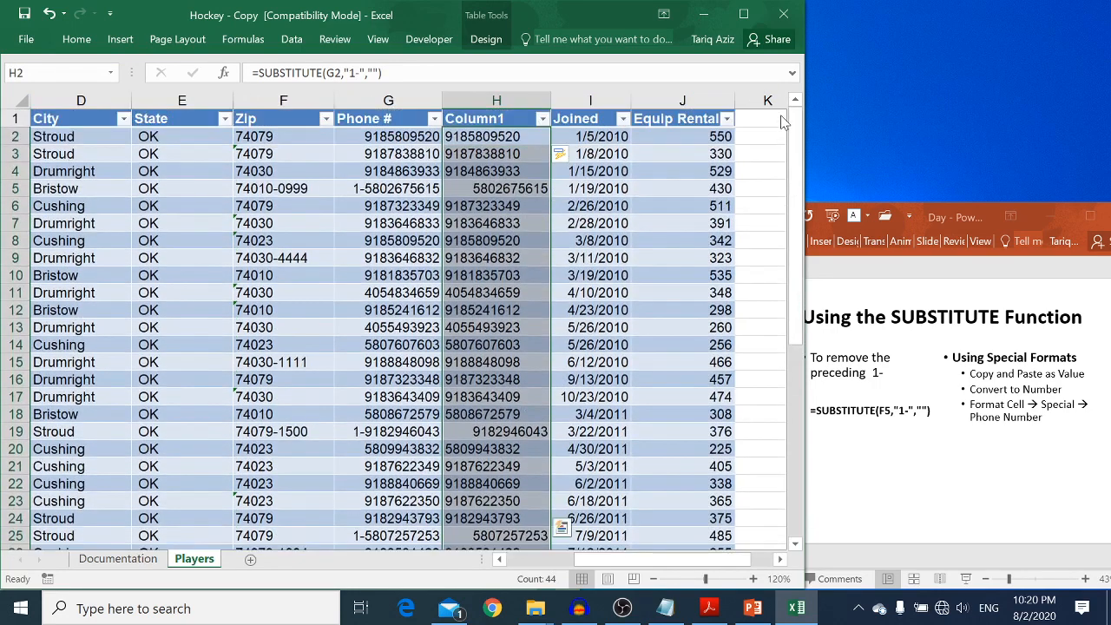
right_click(500, 140)
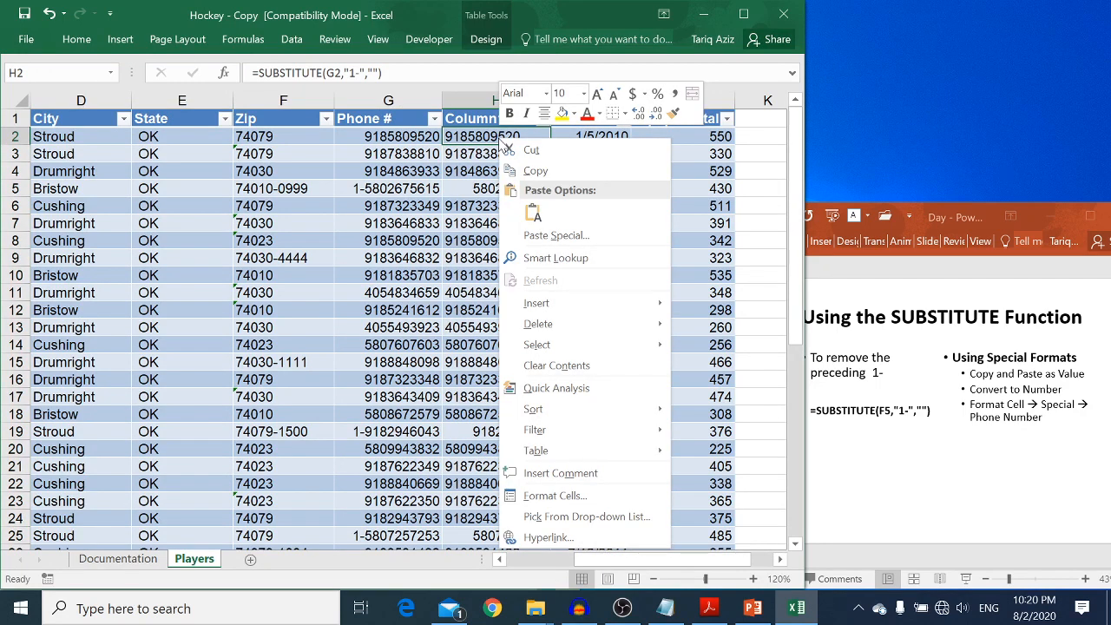
left_click(559, 493)
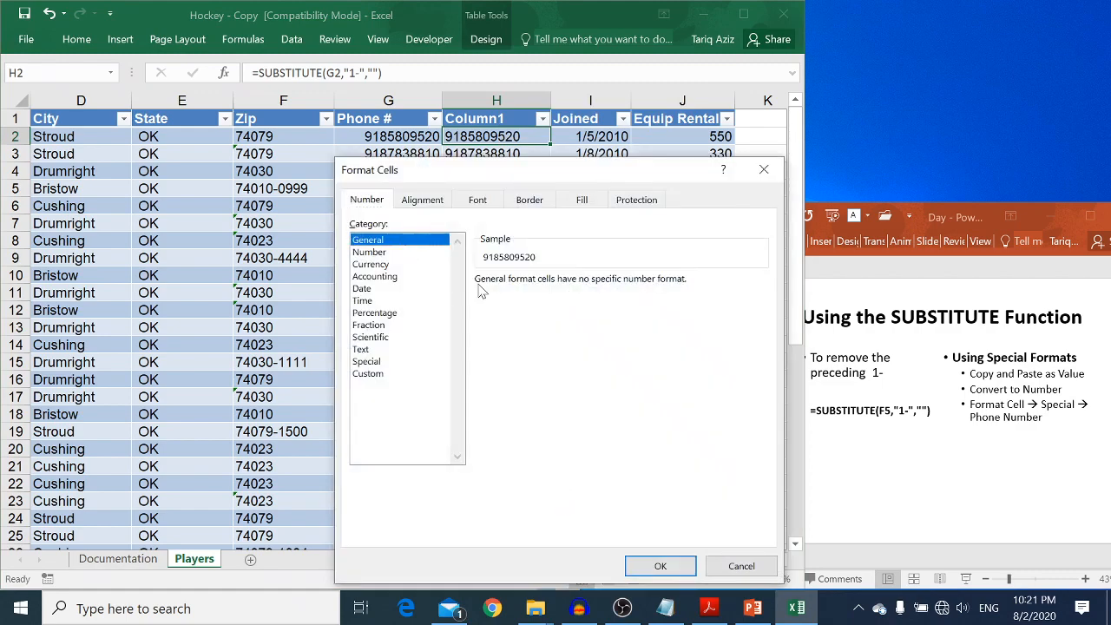
left_click(663, 570)
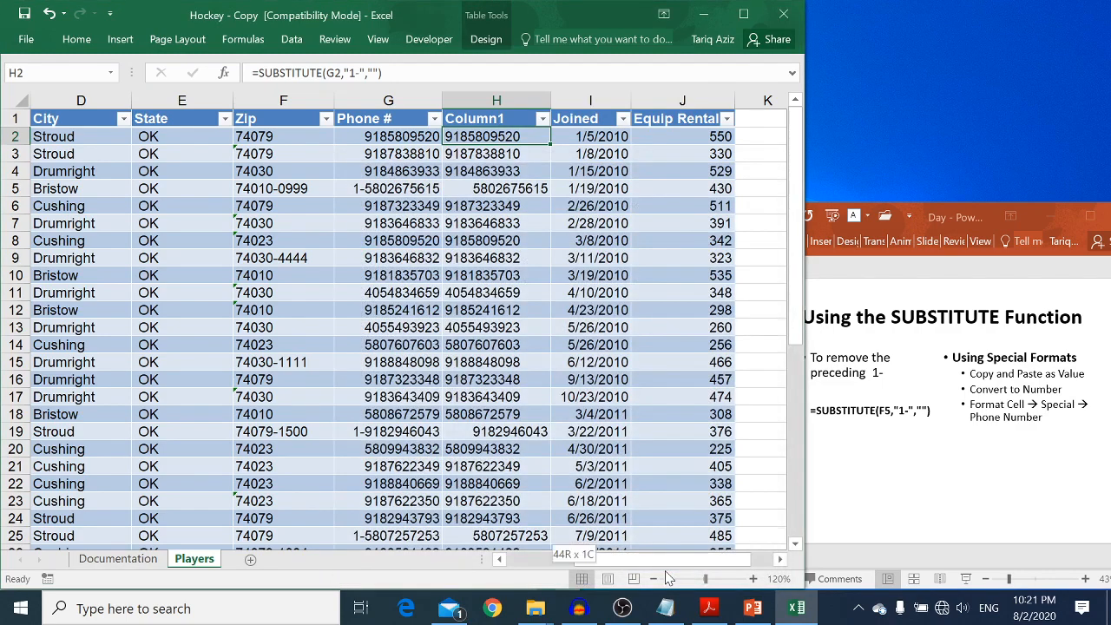
Apply the Special number format Phone Number to H2:H45.
scroll(395, 391, "down", 7)
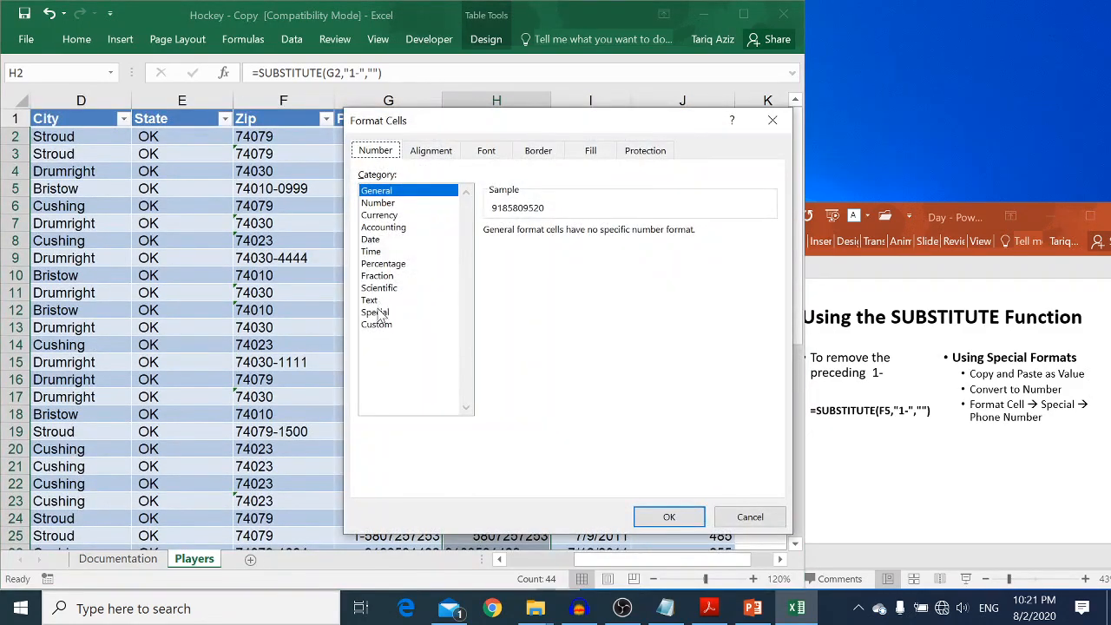
left_click(380, 313)
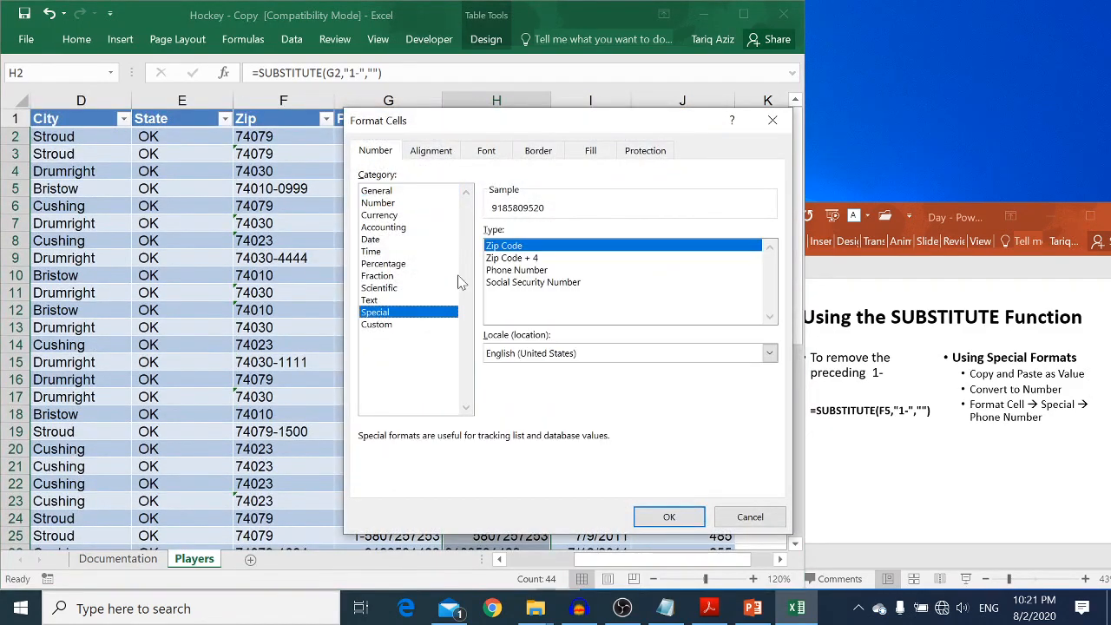
left_click(512, 270)
left_click(668, 516)
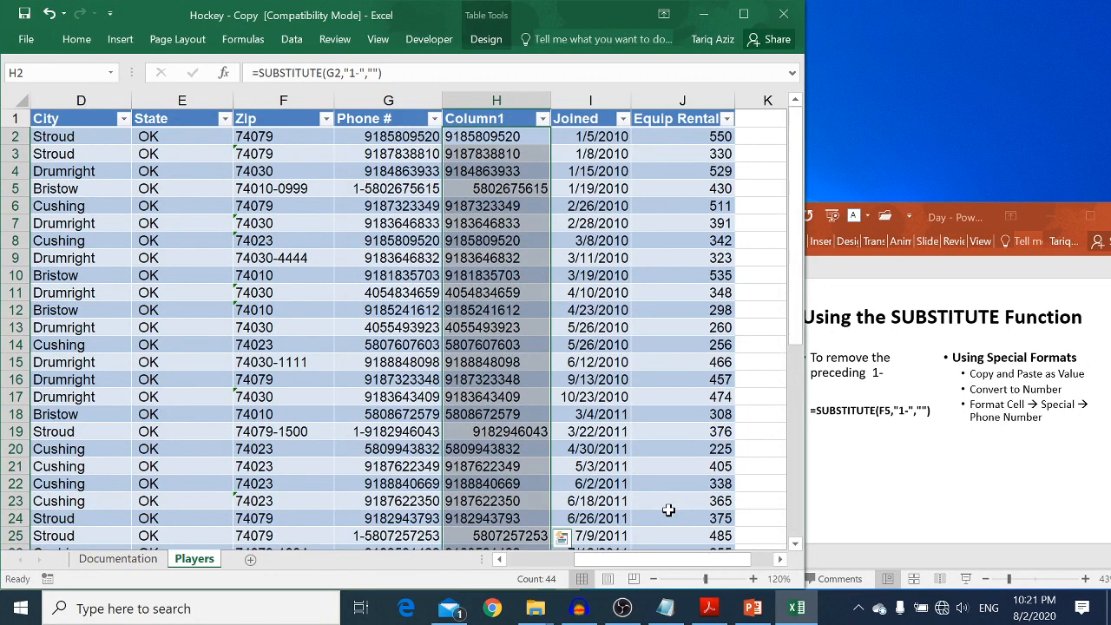
Replace the SUBSTITUTE formulas in H2:H45 with their values by copying the range and pasting values in place.
left_click(500, 188)
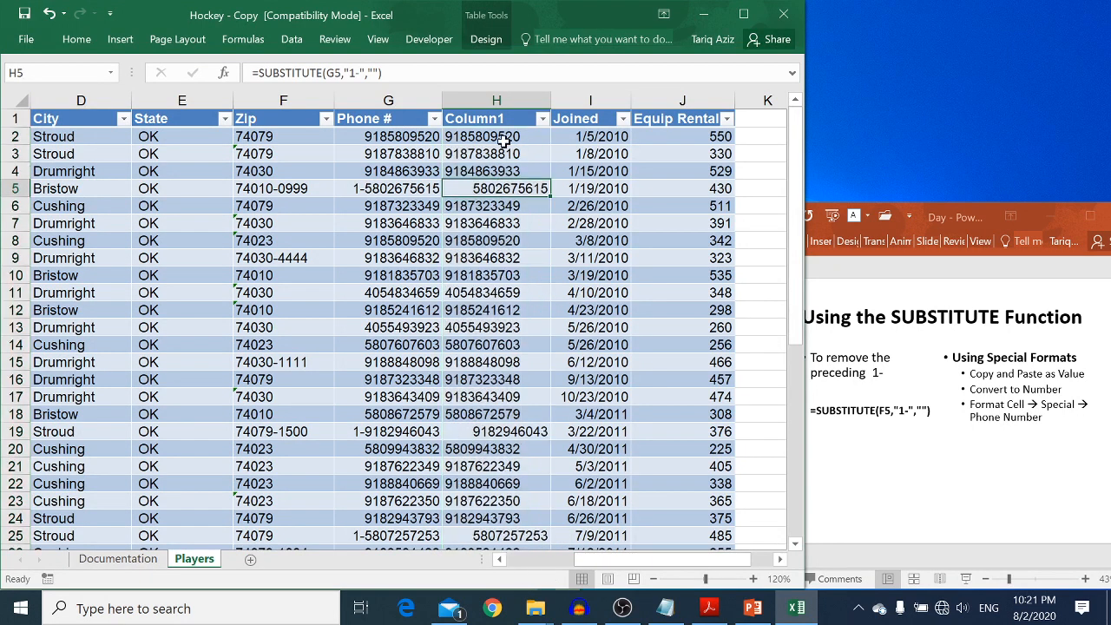
key("ctrl+Up")
key("Down")
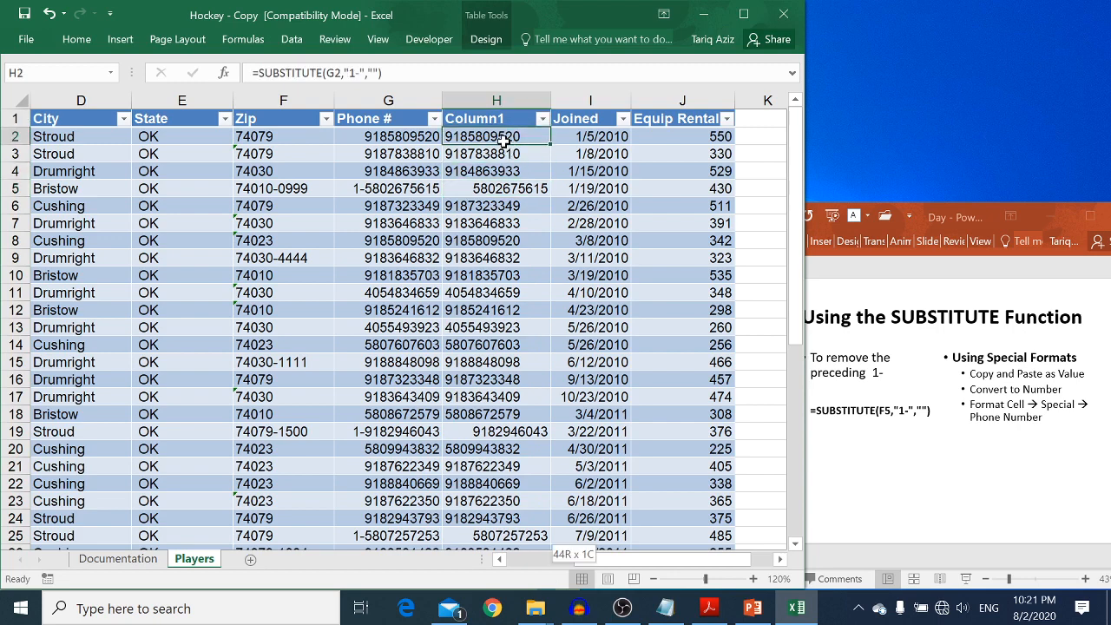
key("ctrl+shift+Down")
key("ctrl+c")
key("ctrl+Up")
key("Down")
right_click(489, 136)
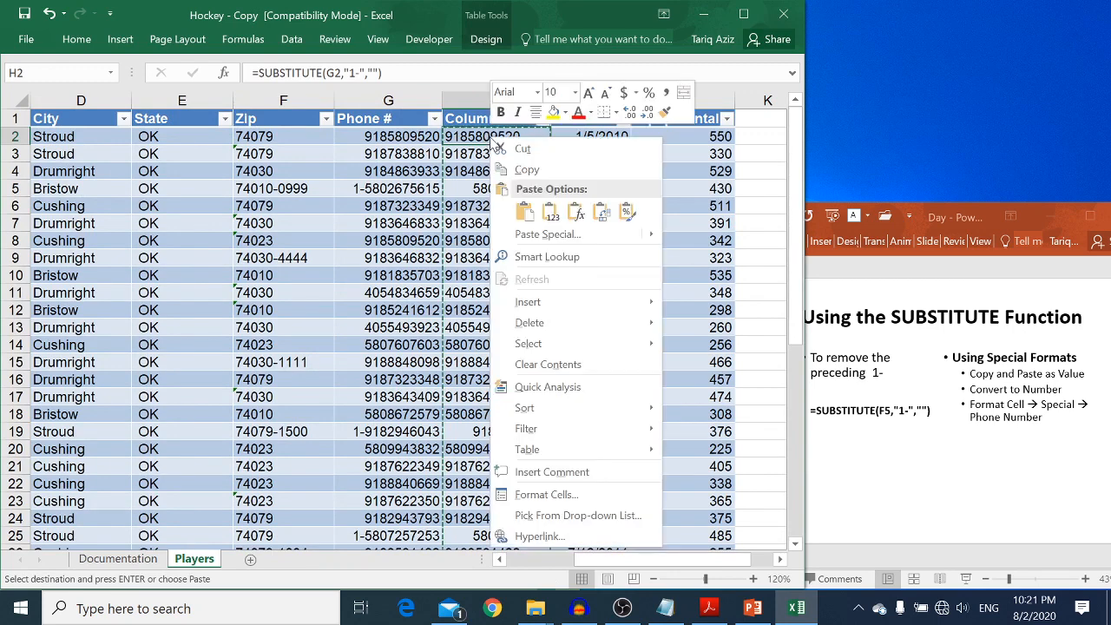
mouse_move(525, 240)
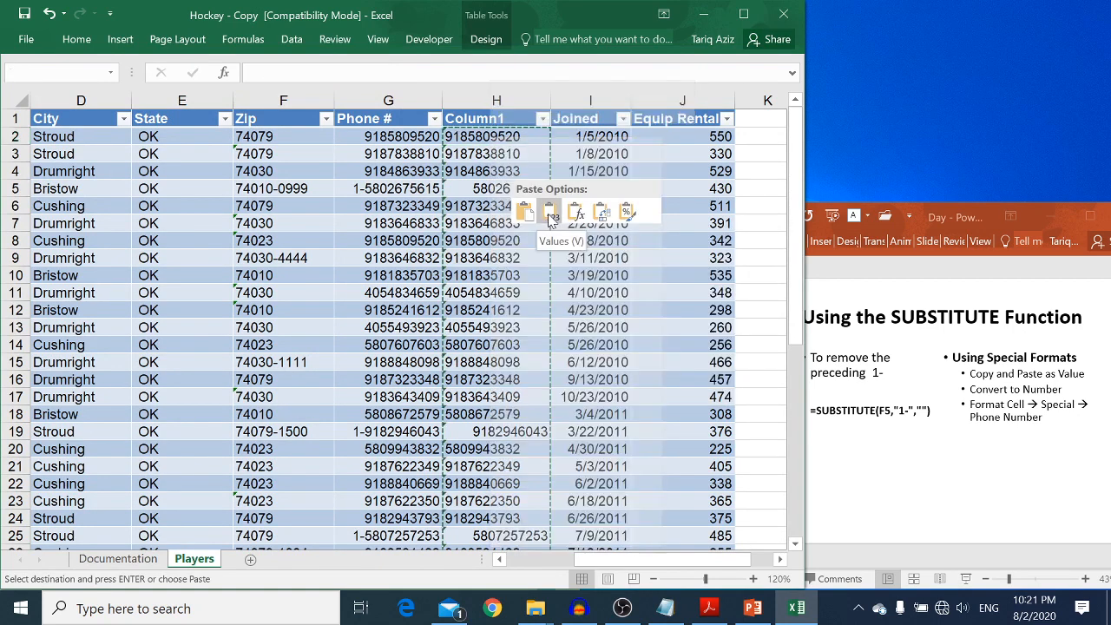
left_click(550, 212)
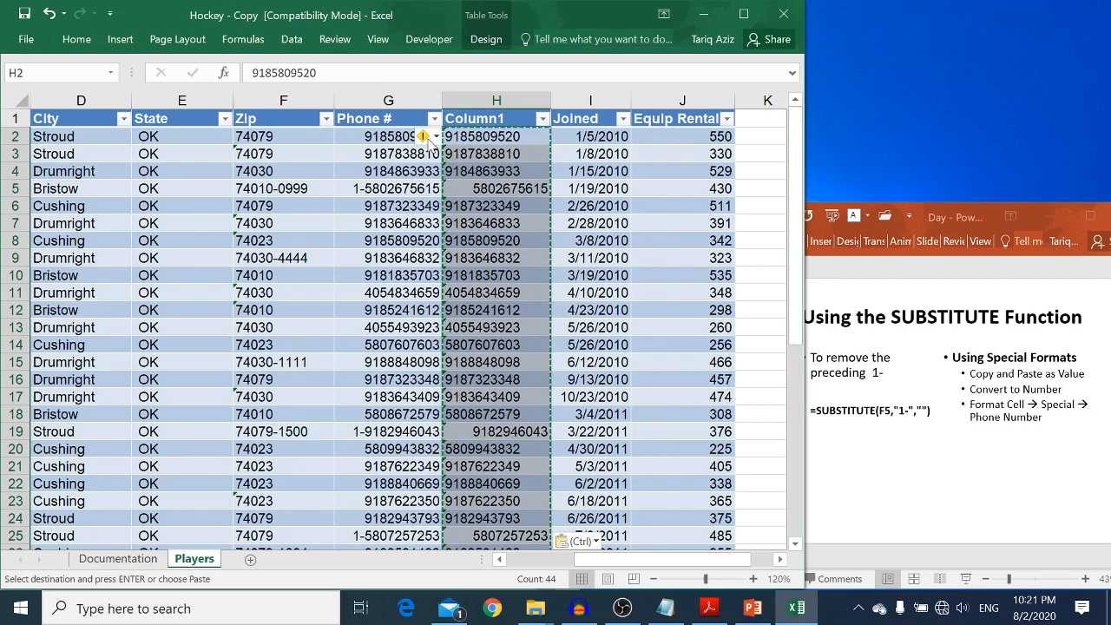
Convert the text entries in H2:H45 to numbers and apply the Special number format Phone Number.
left_click(437, 139)
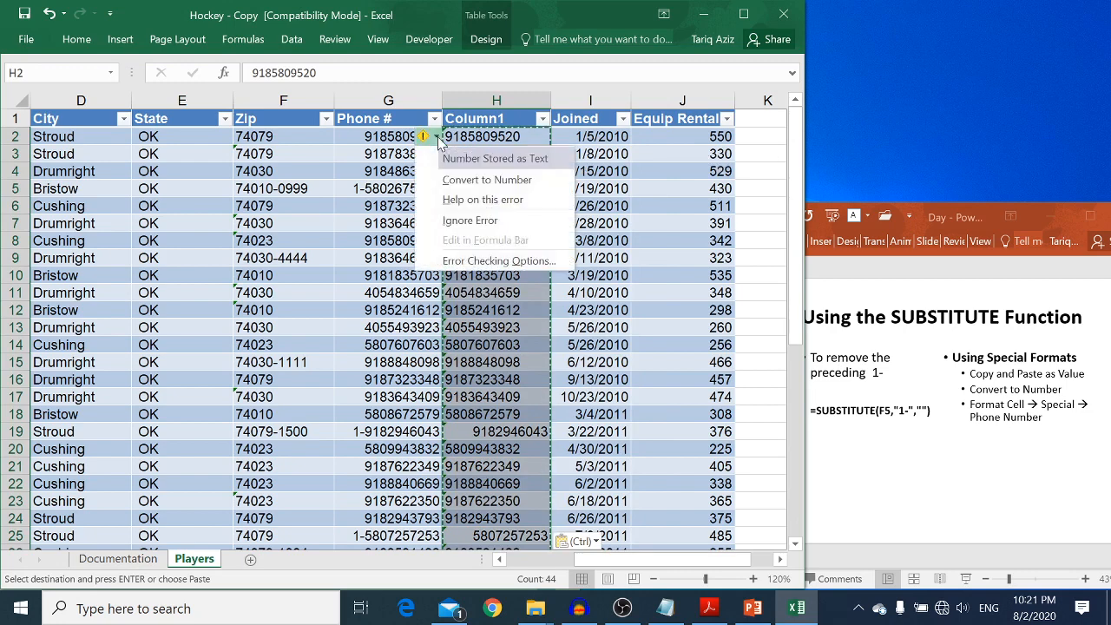
left_click(500, 179)
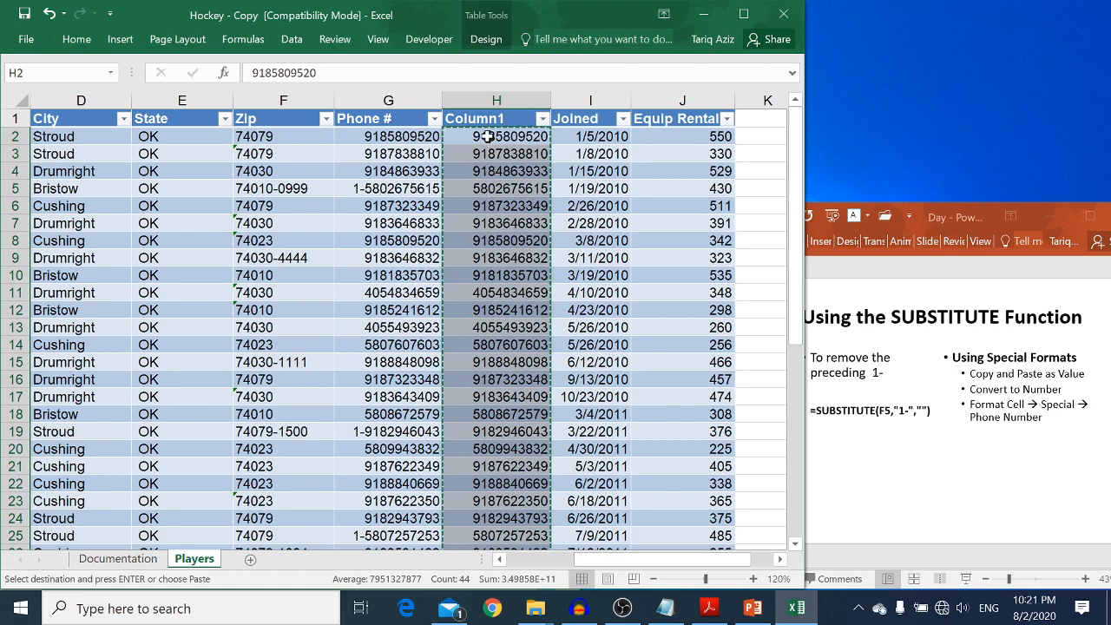
key("ctrl+1")
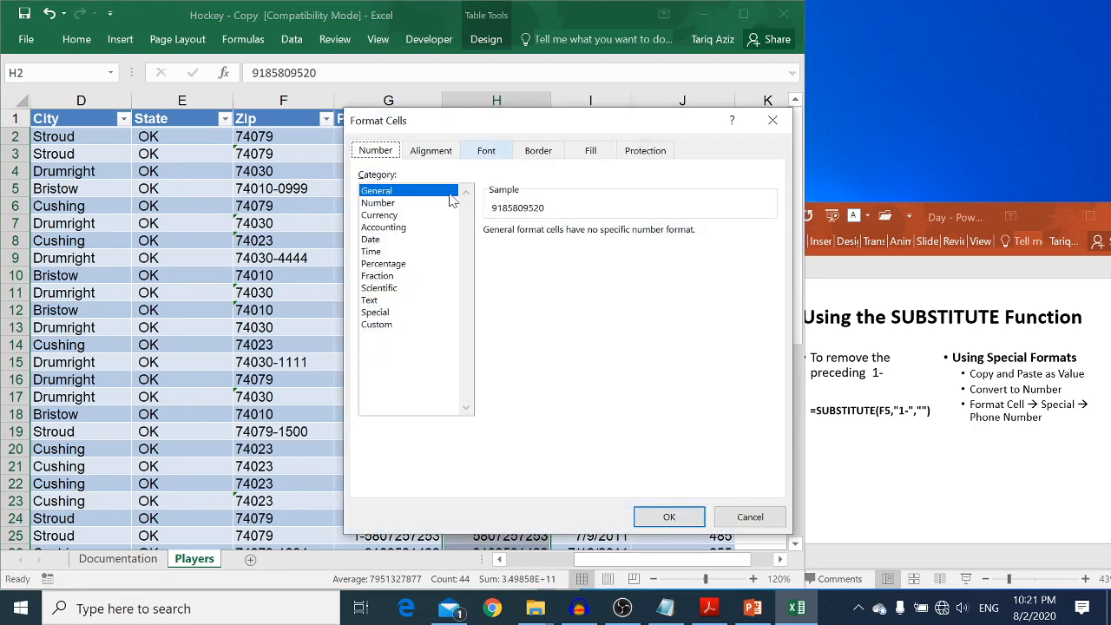
left_click(376, 312)
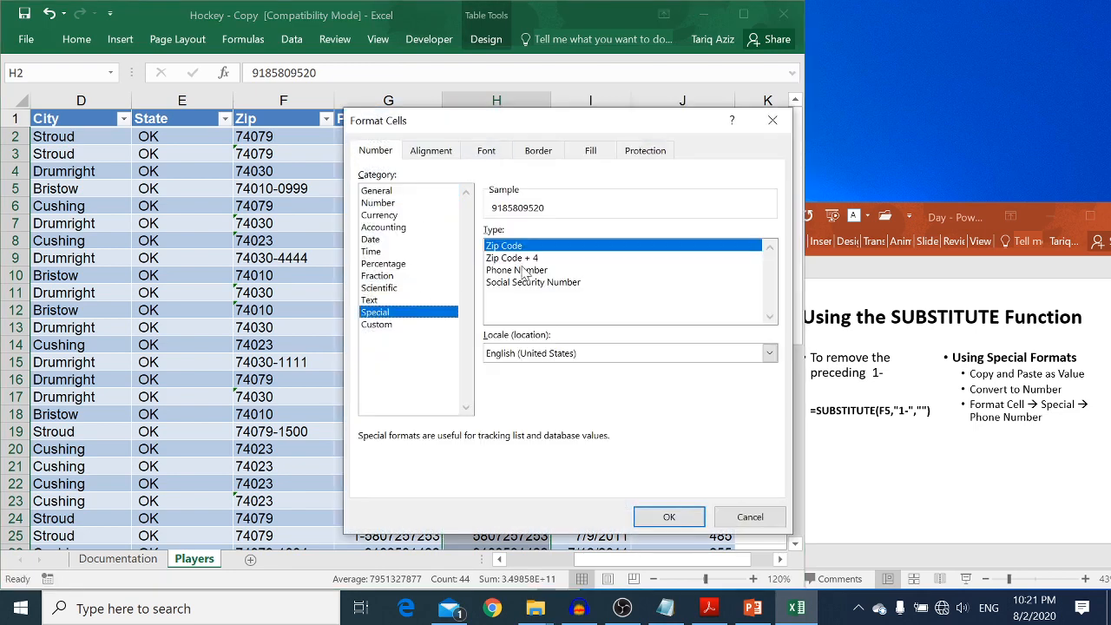
left_click(523, 270)
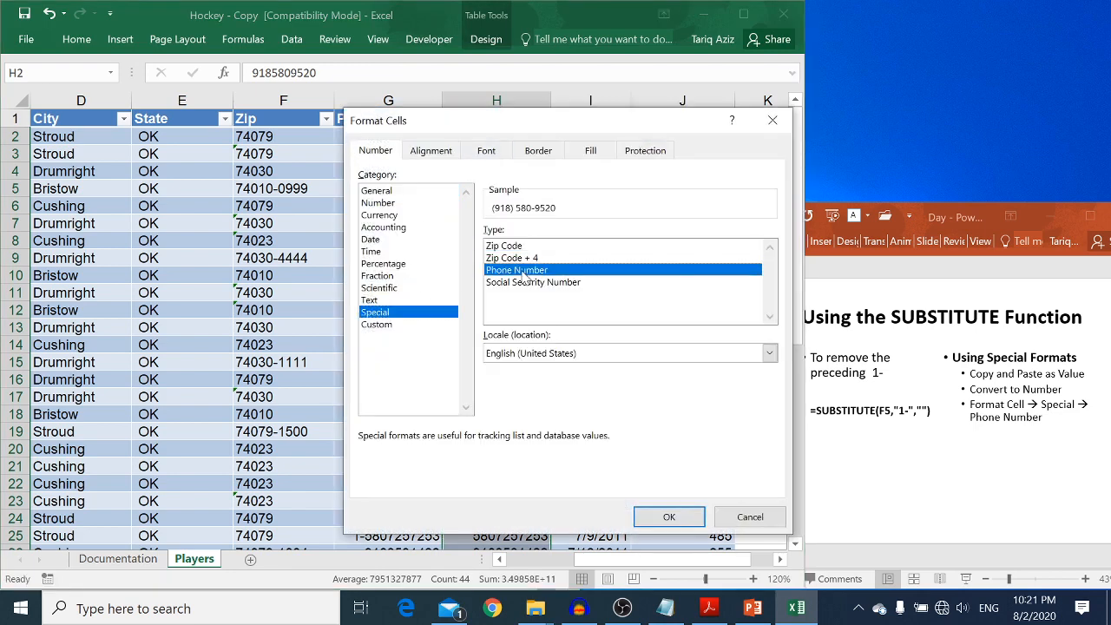
left_click(668, 517)
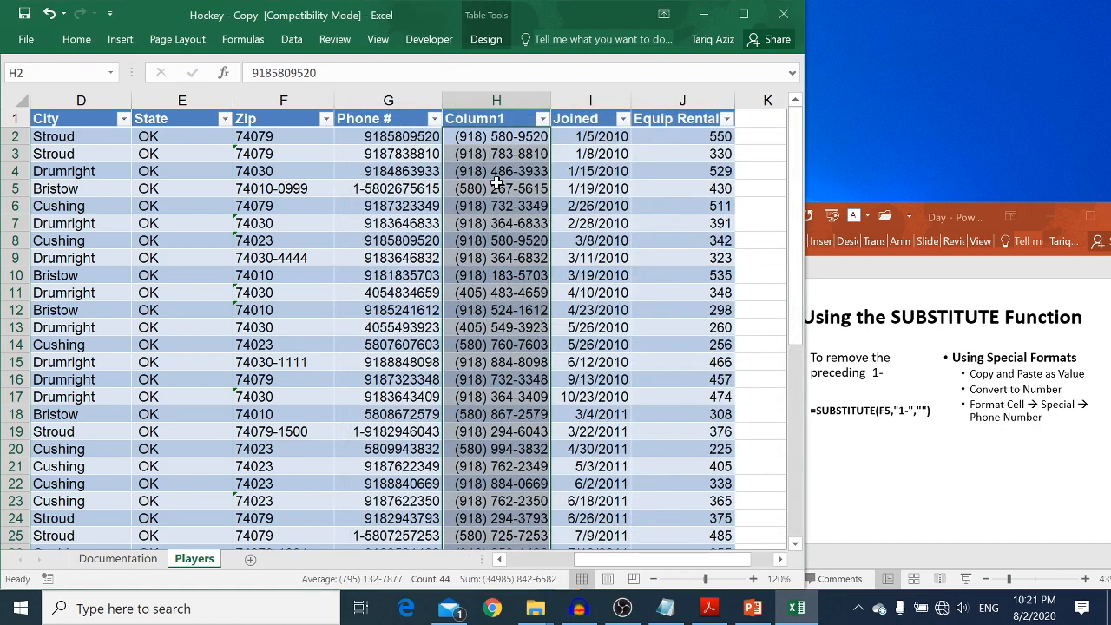
Check the stored values behind the formatted phone numbers in H2 through H9.
left_click(491, 134)
key("Down")
key("Down")
key("Down")
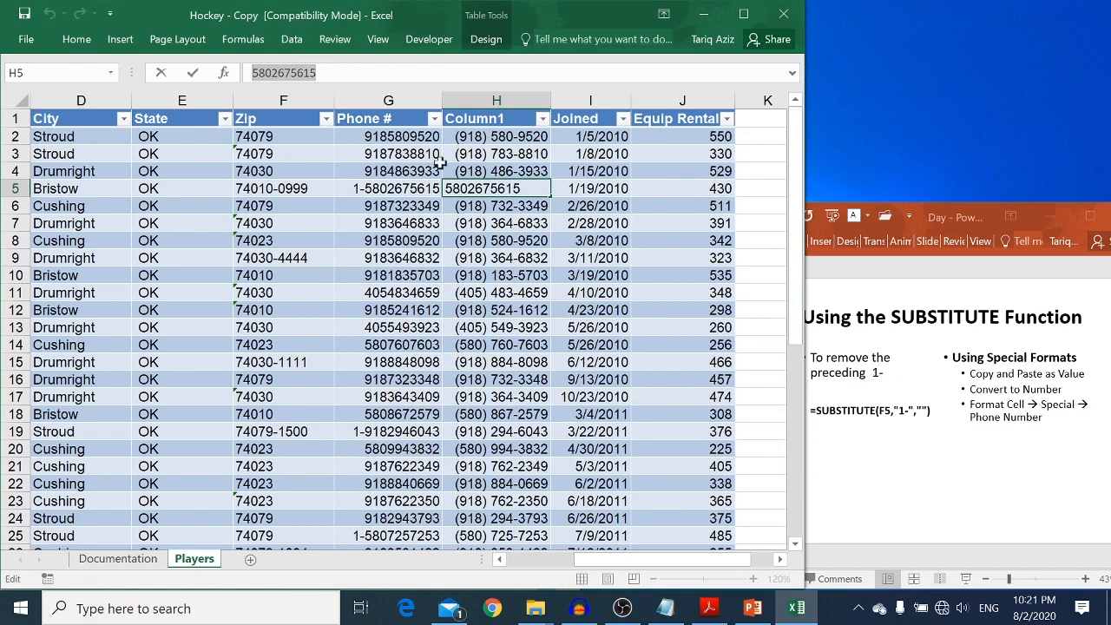
left_click(469, 205)
key("Down")
key("Down")
key("Down")
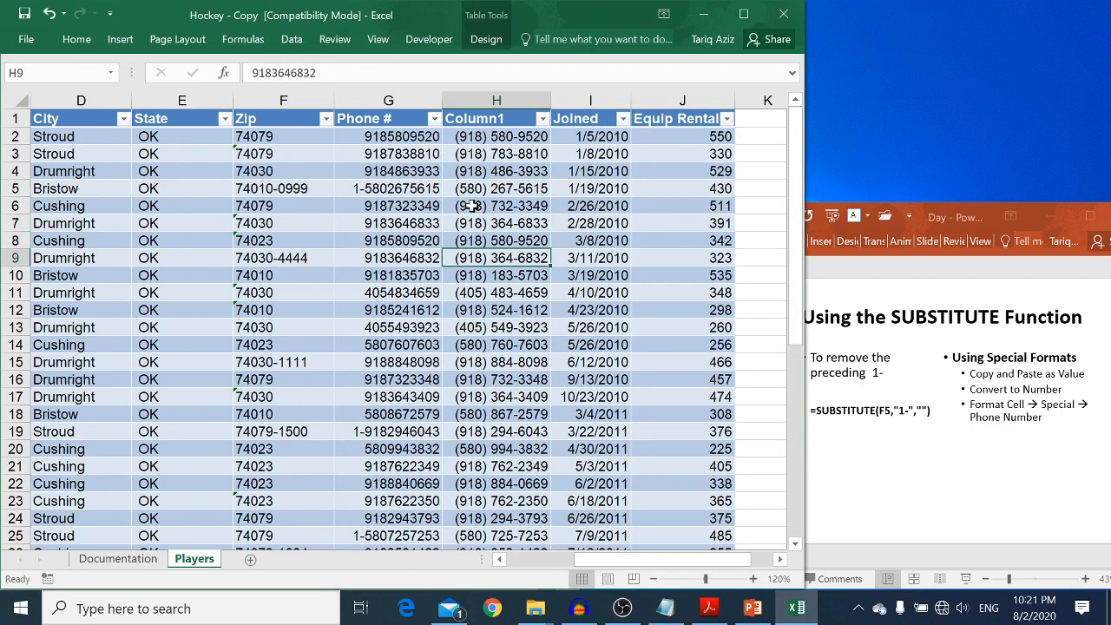
Enter Phone # as the header of column H and delete the original phone column G.
left_click(462, 118)
type("Phone #")
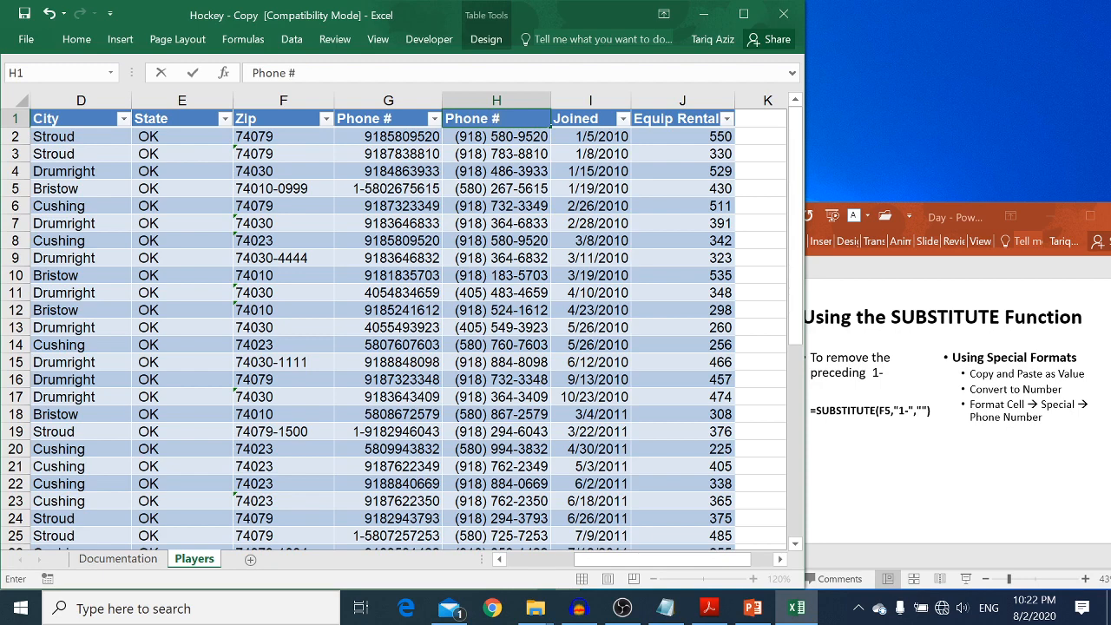
key("Return")
left_click(459, 116)
left_click(403, 99)
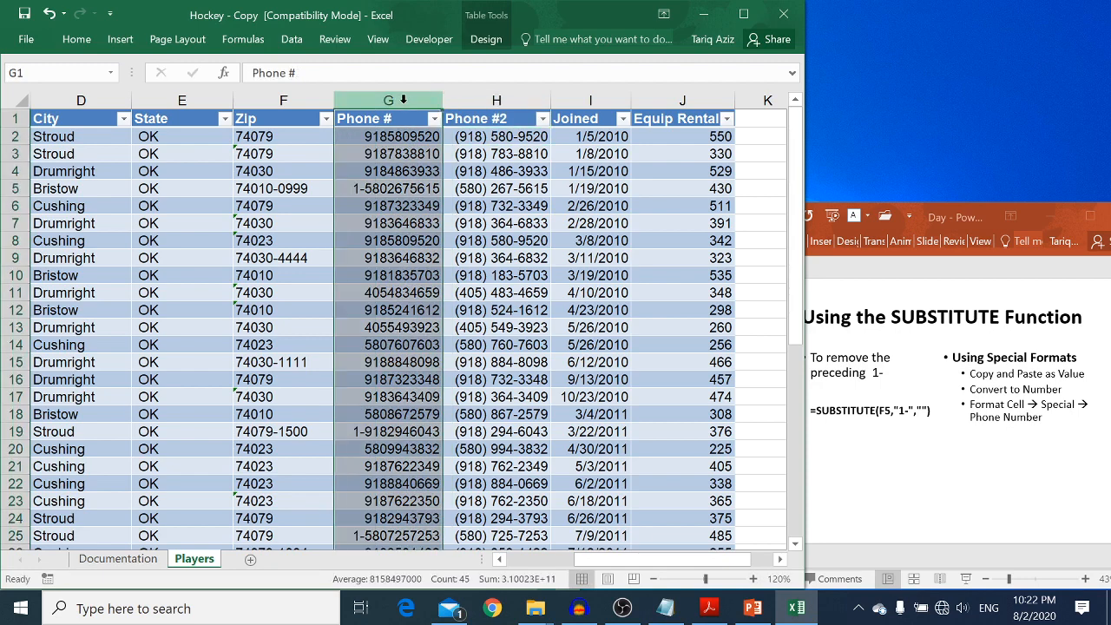
right_click(402, 100)
left_click(436, 239)
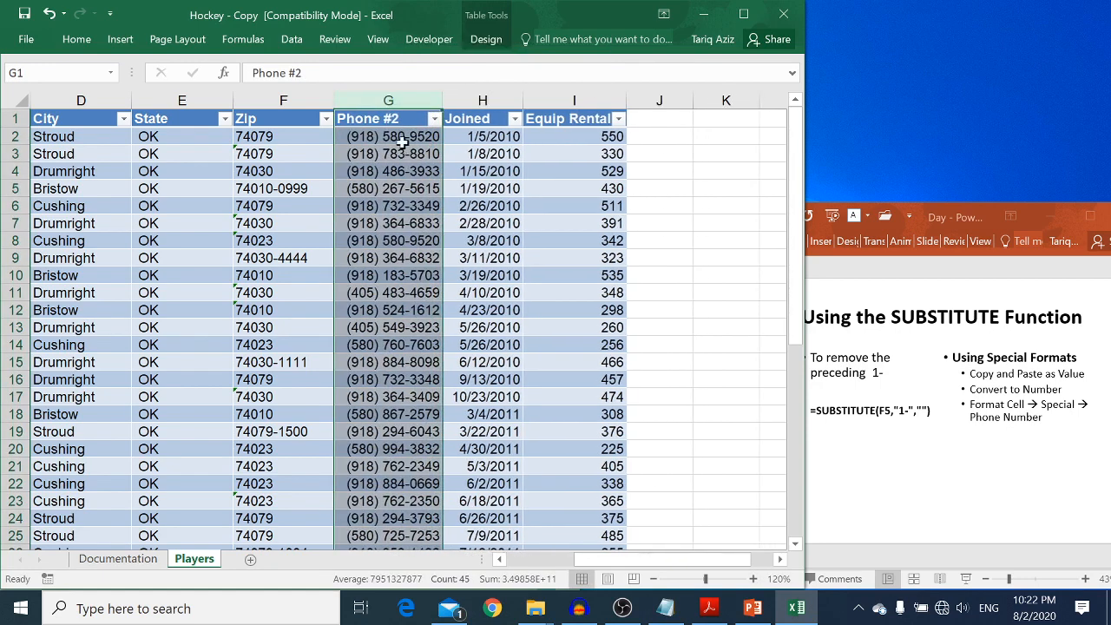
Rename the remaining phone column's header in G1 to Phone #.
double_click(395, 119)
key("BackSpace")
key("Return")
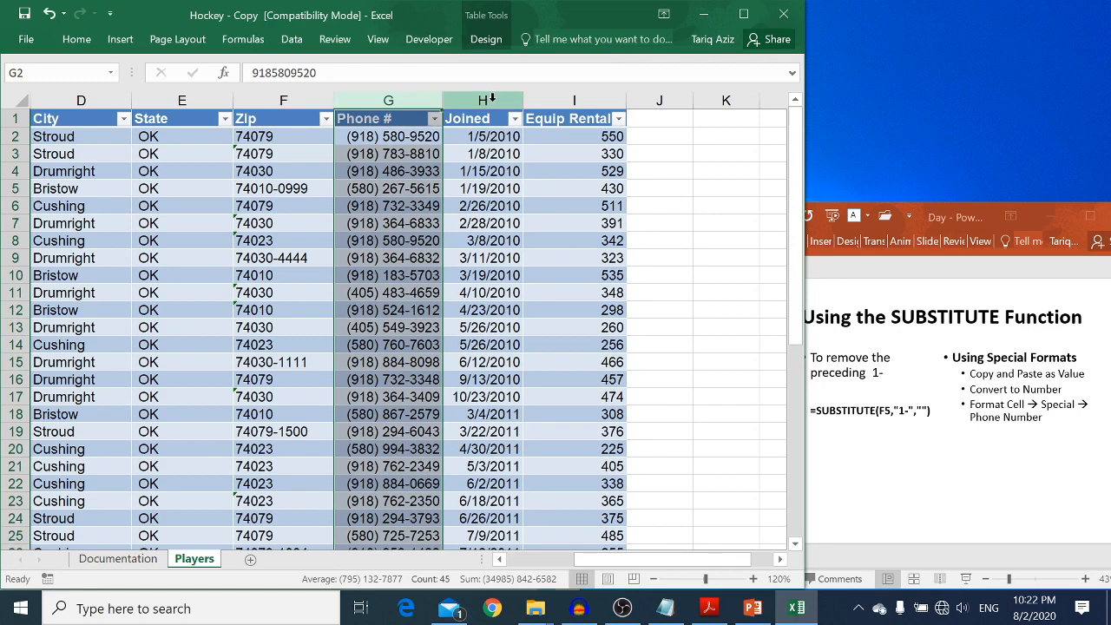
Advance the PowerPoint presentation to the Creating Custom Format slide and return to the Excel workbook.
left_click(925, 370)
scroll(925, 369, "down", 1)
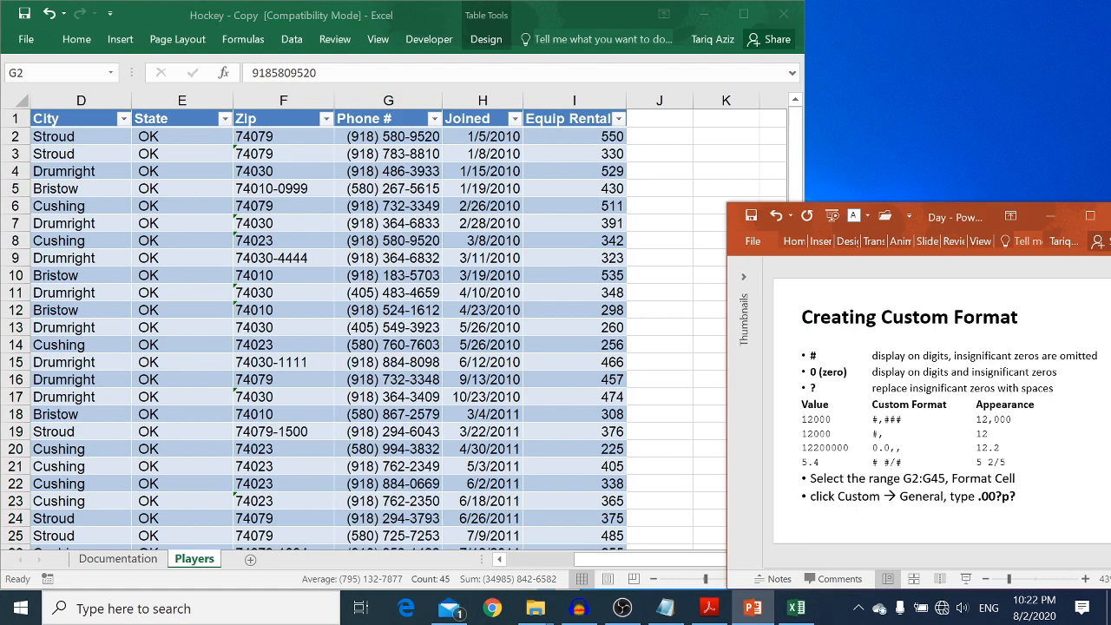
left_click(495, 258)
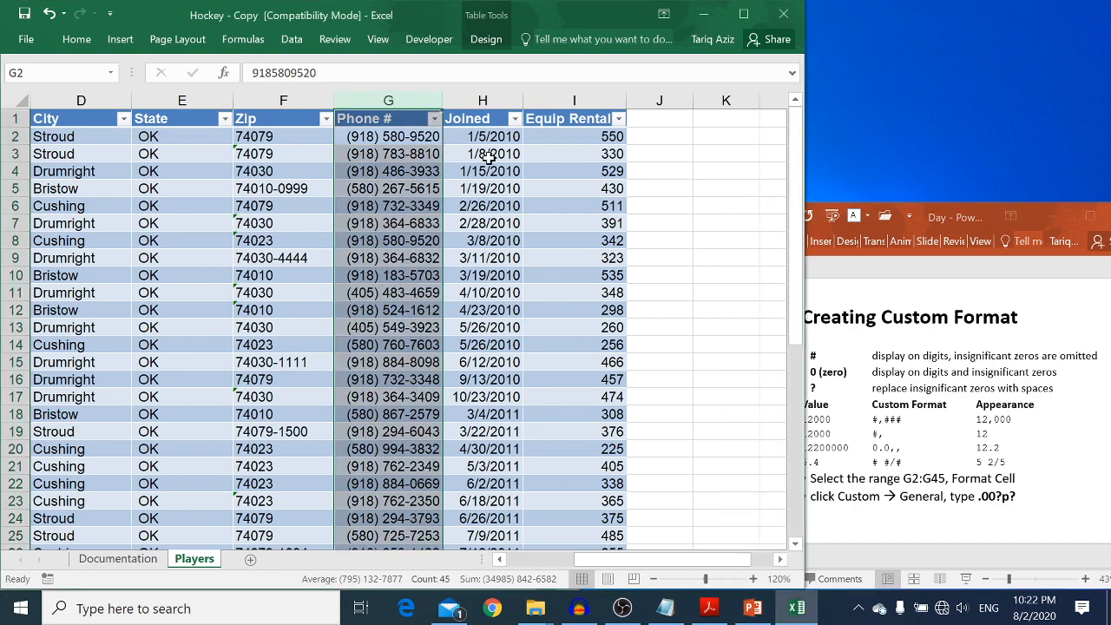
Apply the existing custom number format mmmm,yyyy to the Joined dates in H2:H45.
left_click(491, 141)
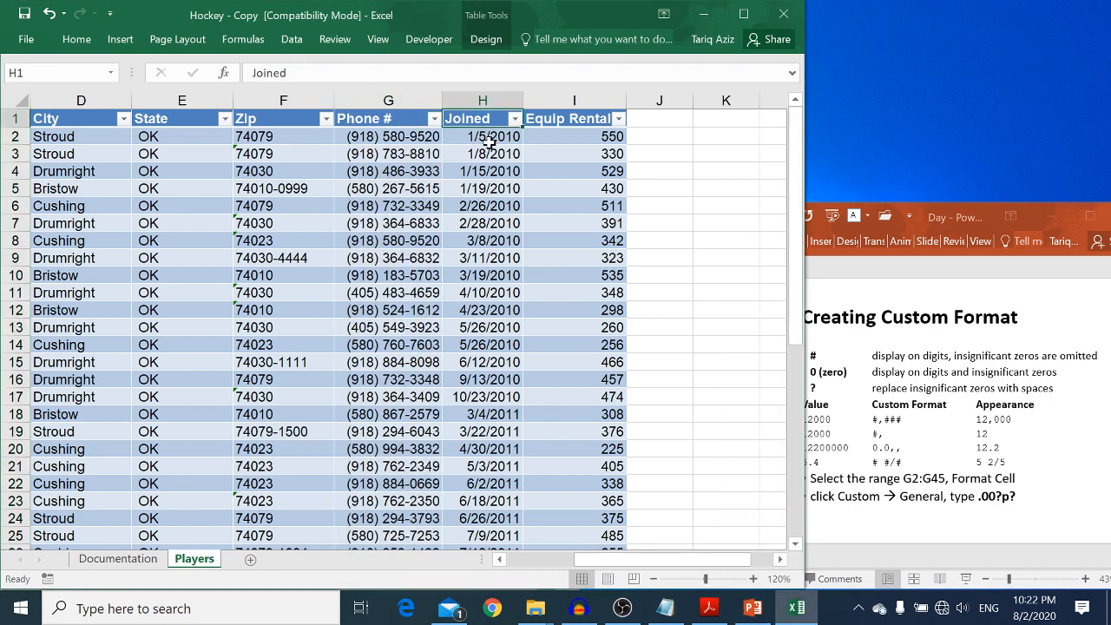
key("ctrl+shift+Down")
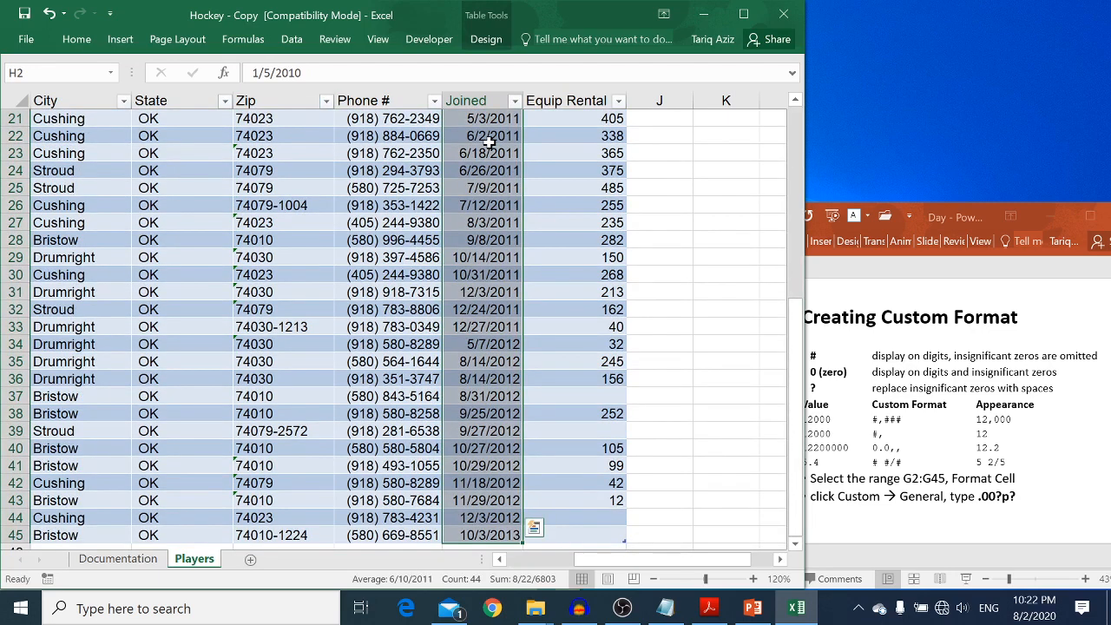
key("ctrl+1")
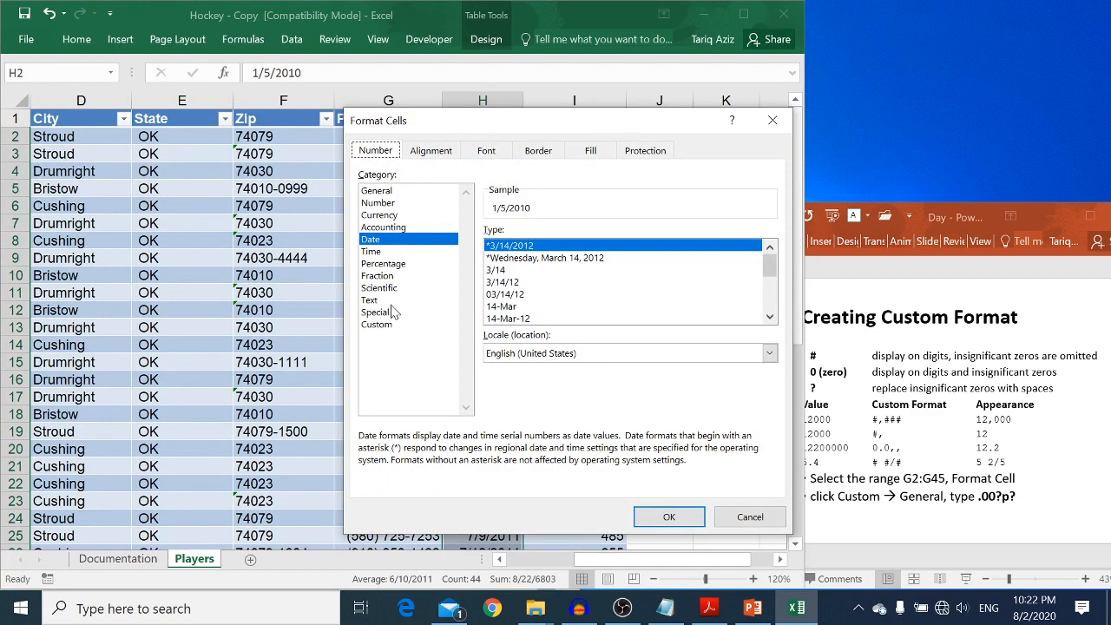
left_click(382, 327)
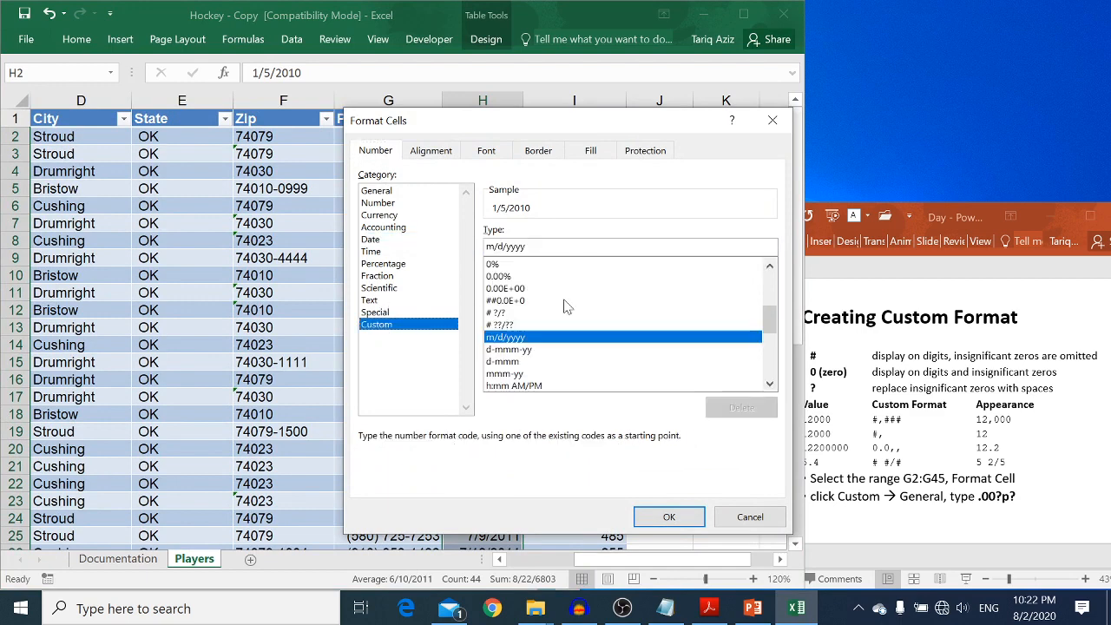
left_click(769, 383)
left_click(769, 383)
left_click(771, 386)
left_click(770, 385)
left_click(770, 385)
left_click(770, 385)
left_click(770, 385)
left_click(770, 385)
left_click(771, 385)
left_click(771, 385)
left_click(770, 385)
left_click(769, 384)
left_click(770, 384)
left_click(769, 385)
left_click(769, 385)
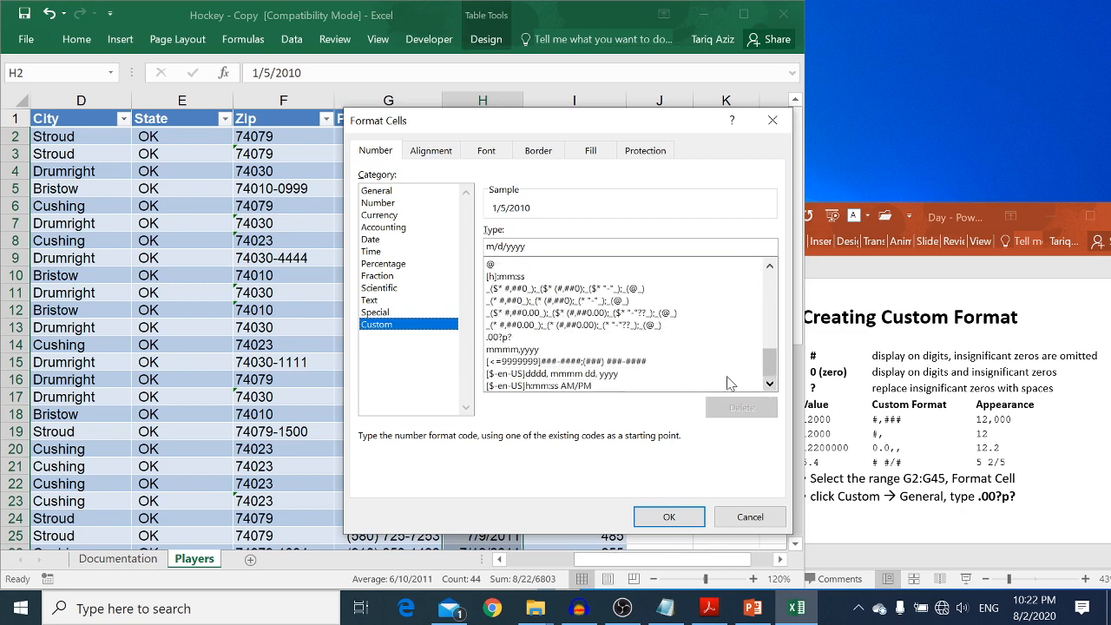
left_click(503, 350)
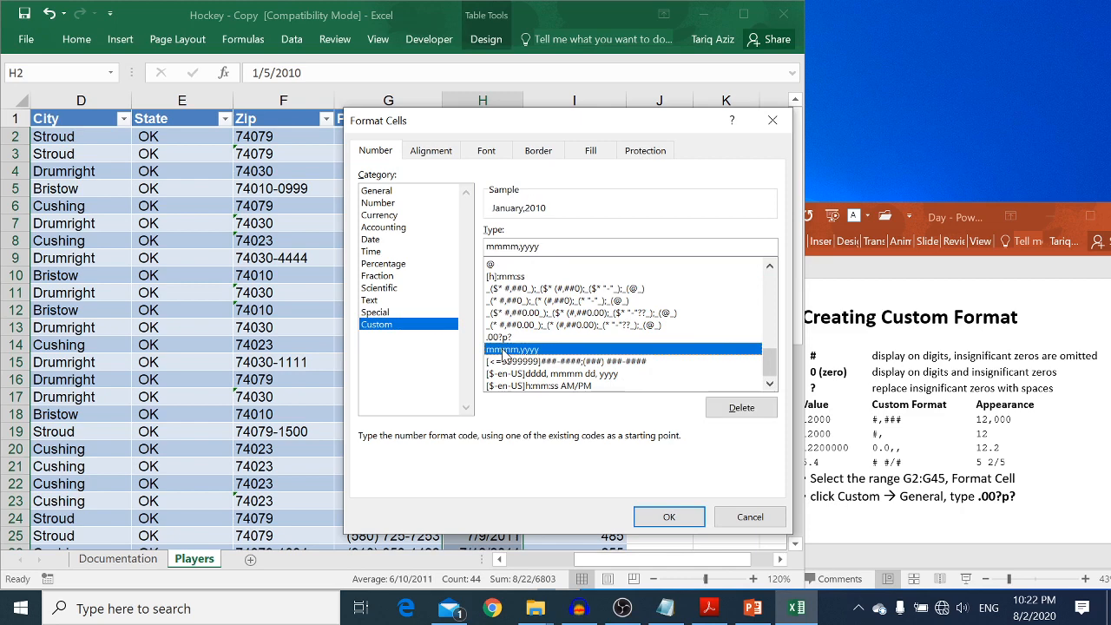
left_click(670, 518)
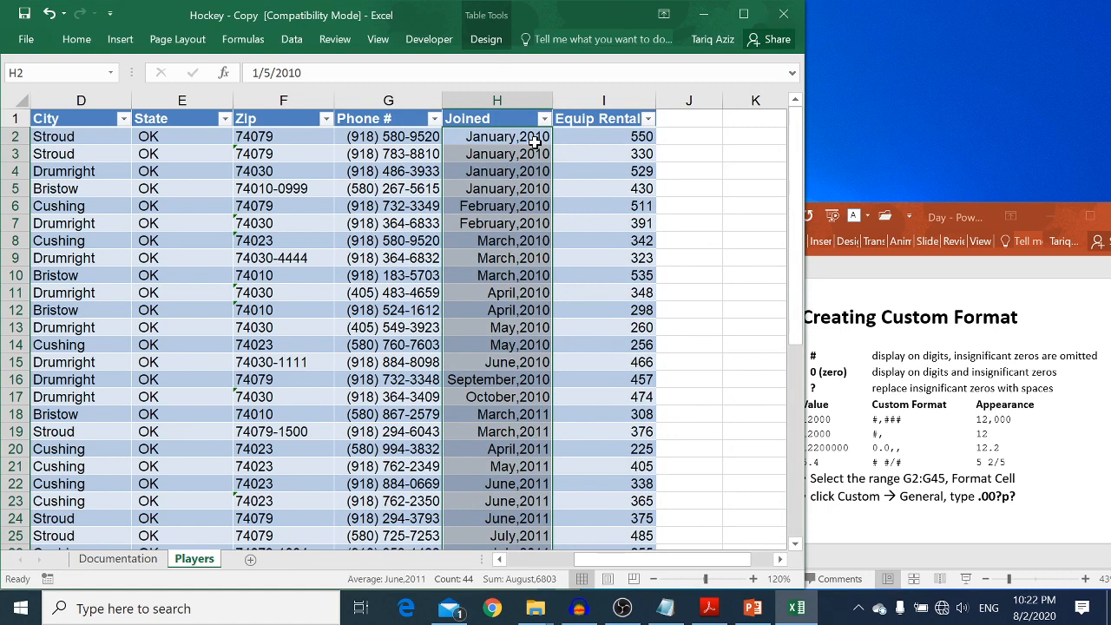
Apply the custom number format .00?p? to the Equip Rental values in I2:I45.
left_click(622, 138)
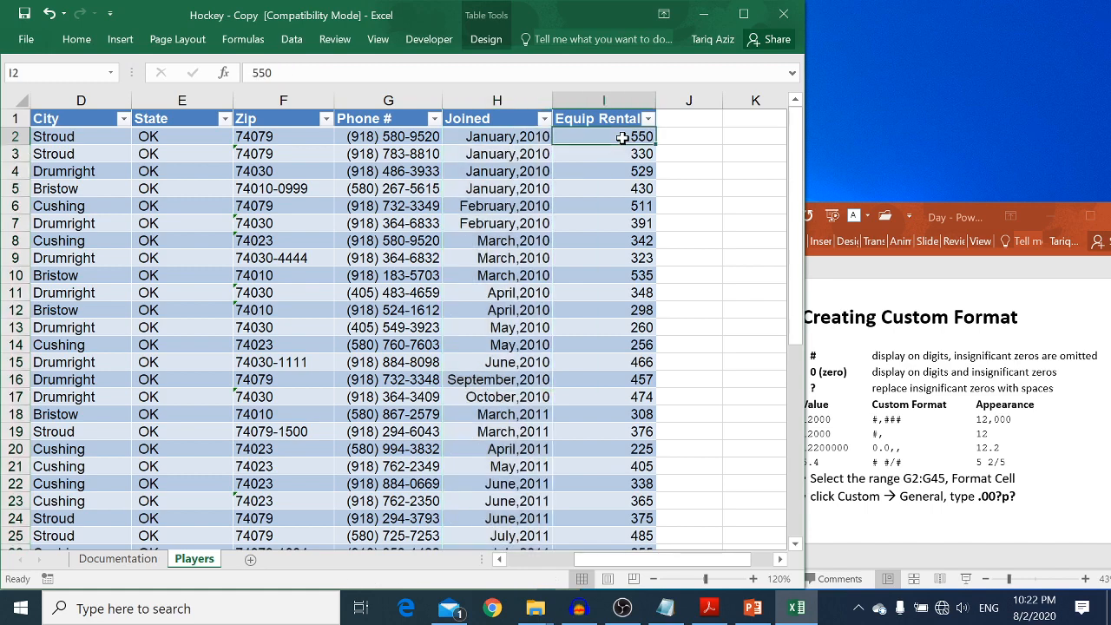
key("ctrl+Down")
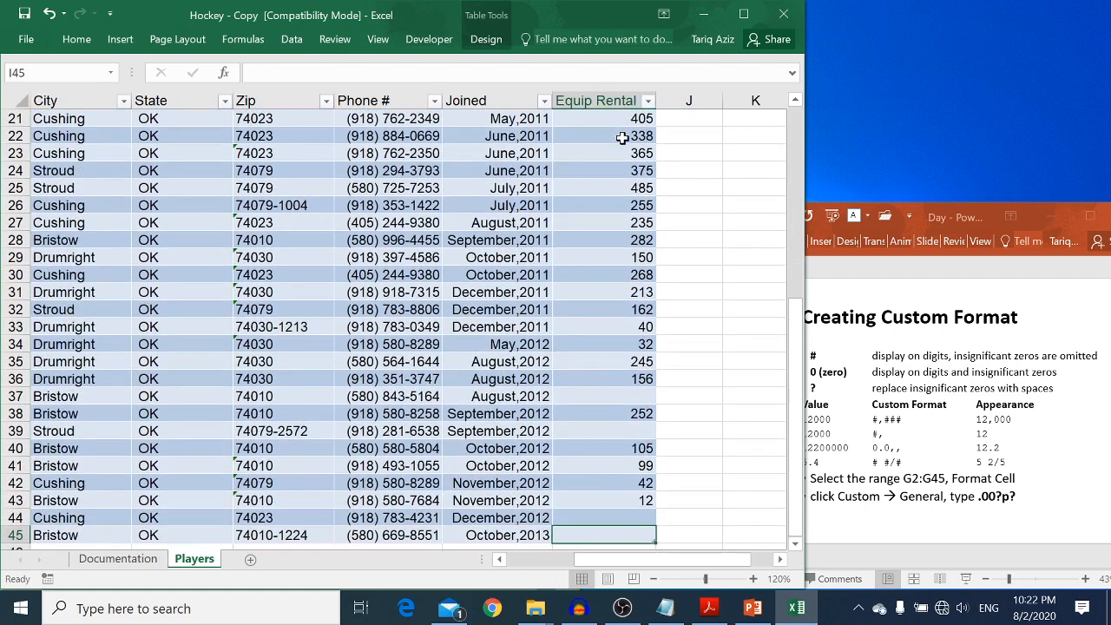
key("ctrl+Up")
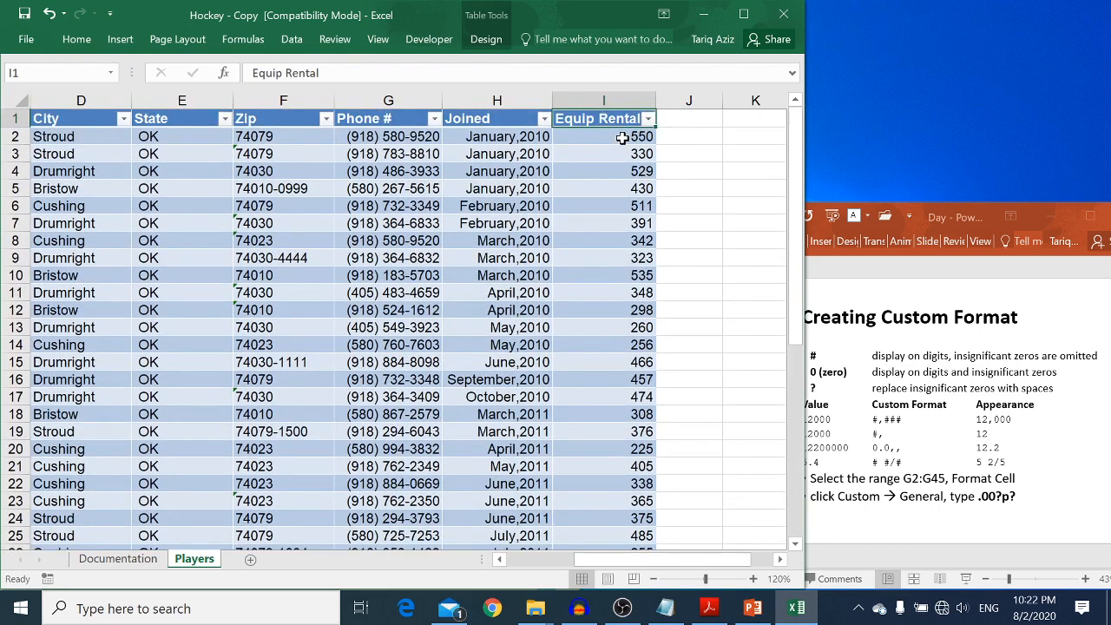
key("Down")
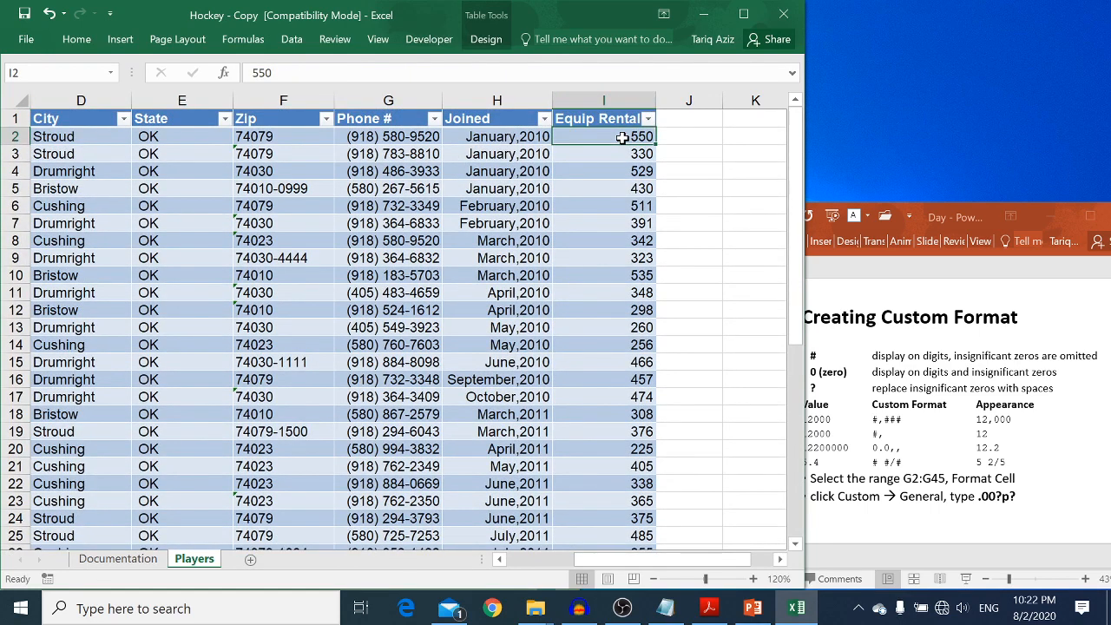
key("ctrl+shift+Down")
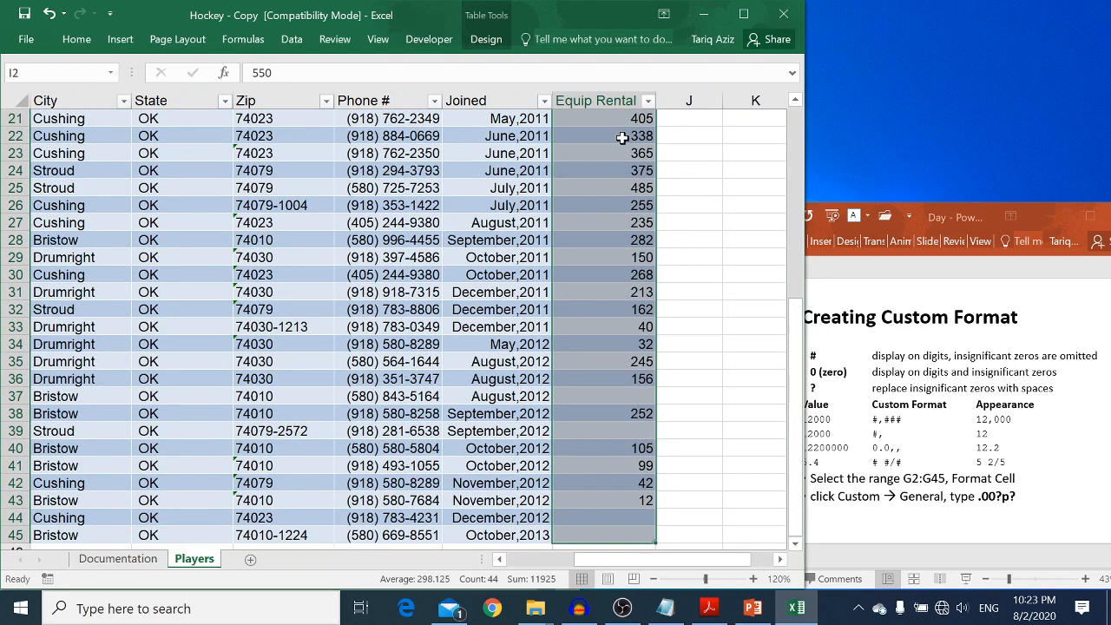
key("ctrl+1")
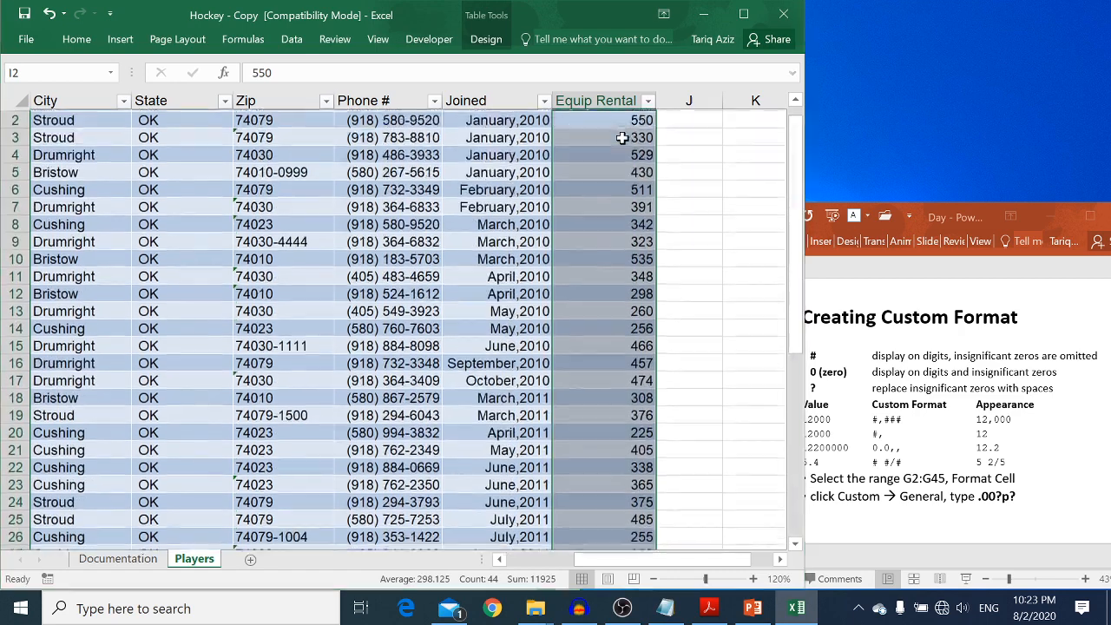
left_click(373, 325)
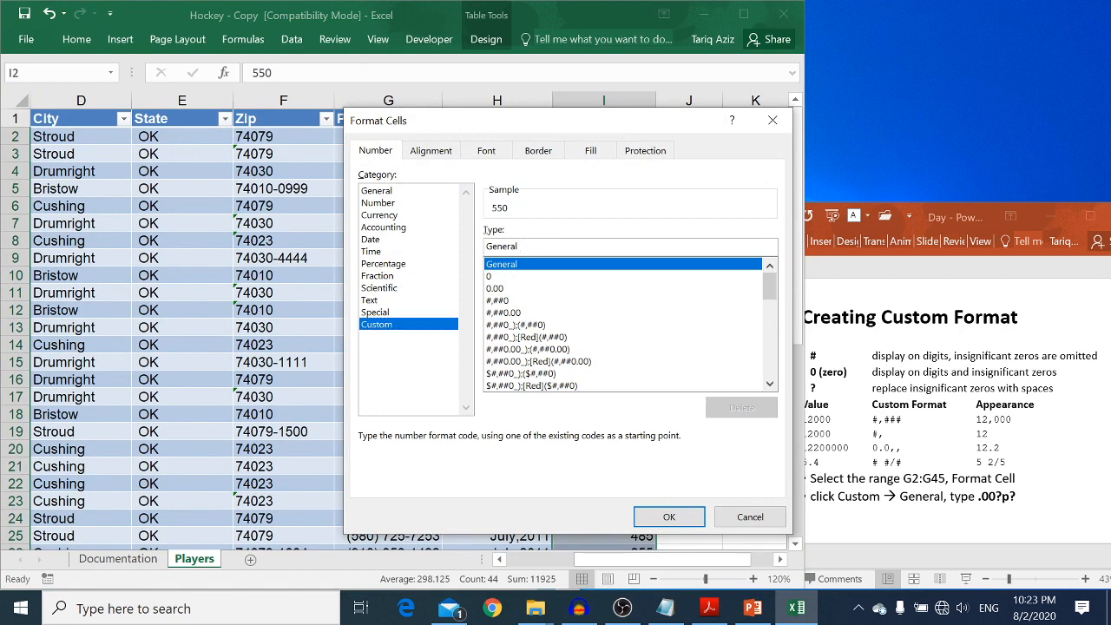
left_click_drag(519, 246, 484, 246)
type(".")
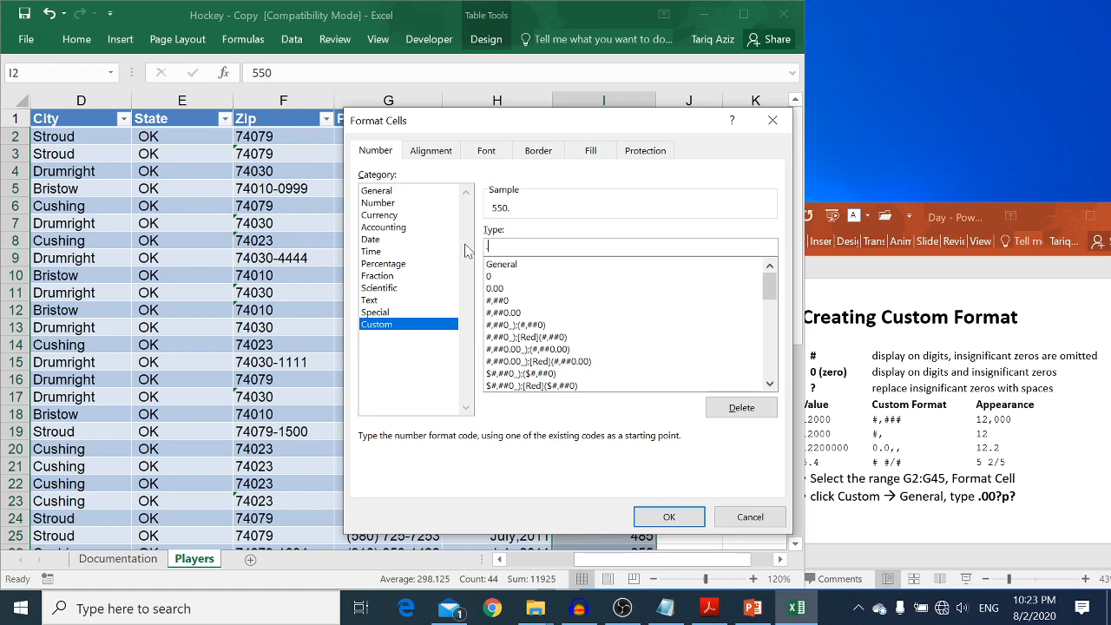
type("00?")
type("p")
left_click(669, 518)
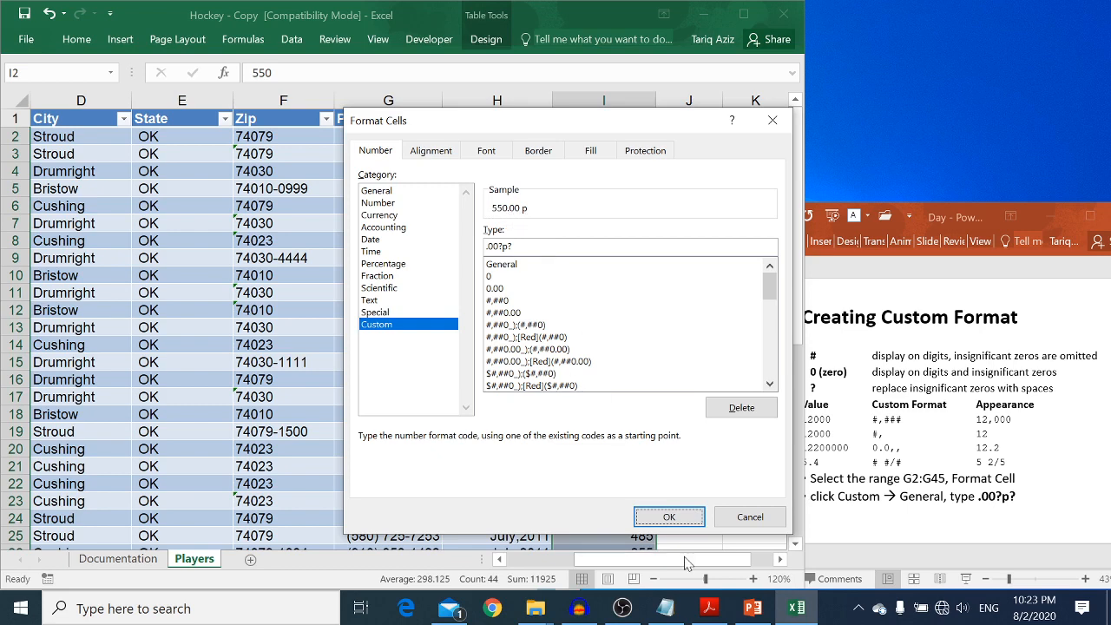
left_click(685, 521)
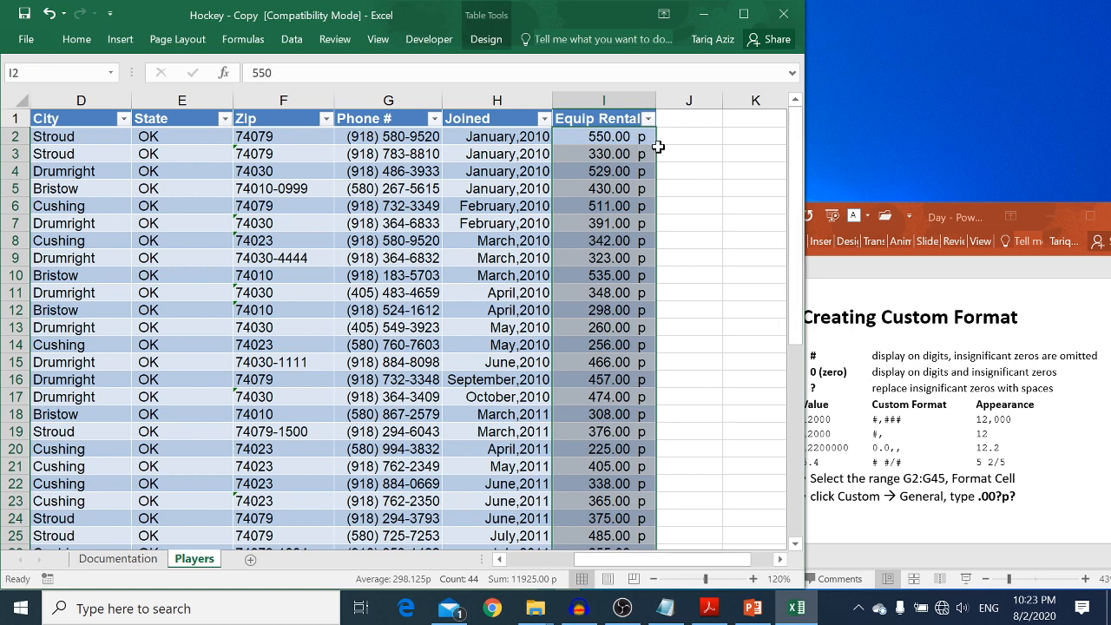
Advance the PowerPoint presentation past the Next Lecture slide to the End of Meeting supplication slide.
left_click(907, 392)
key("Page_Down")
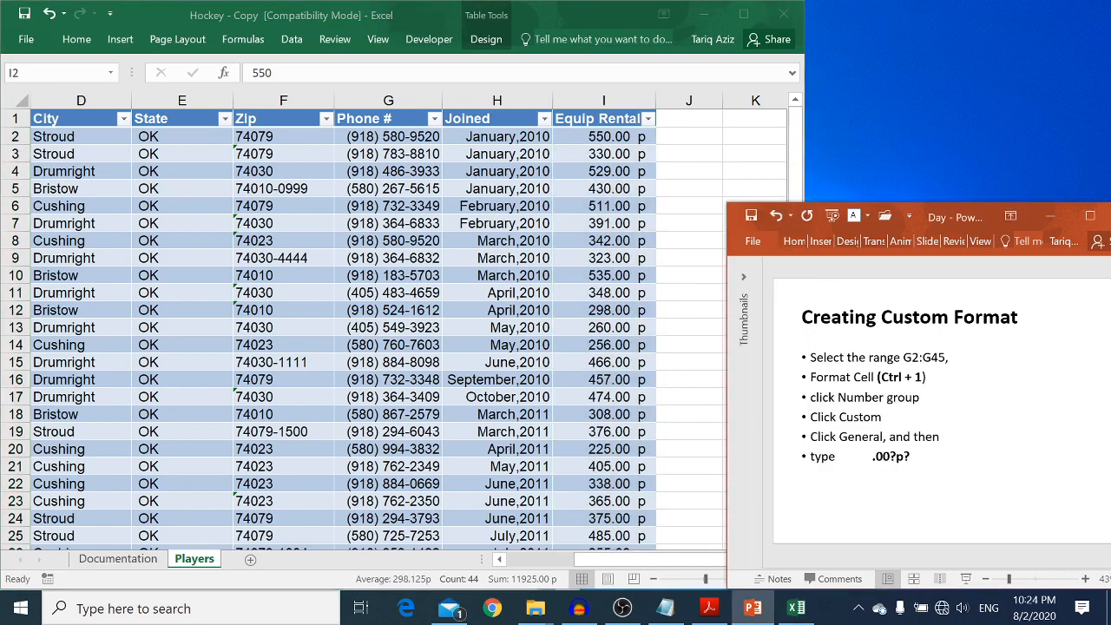
key("Page_Down")
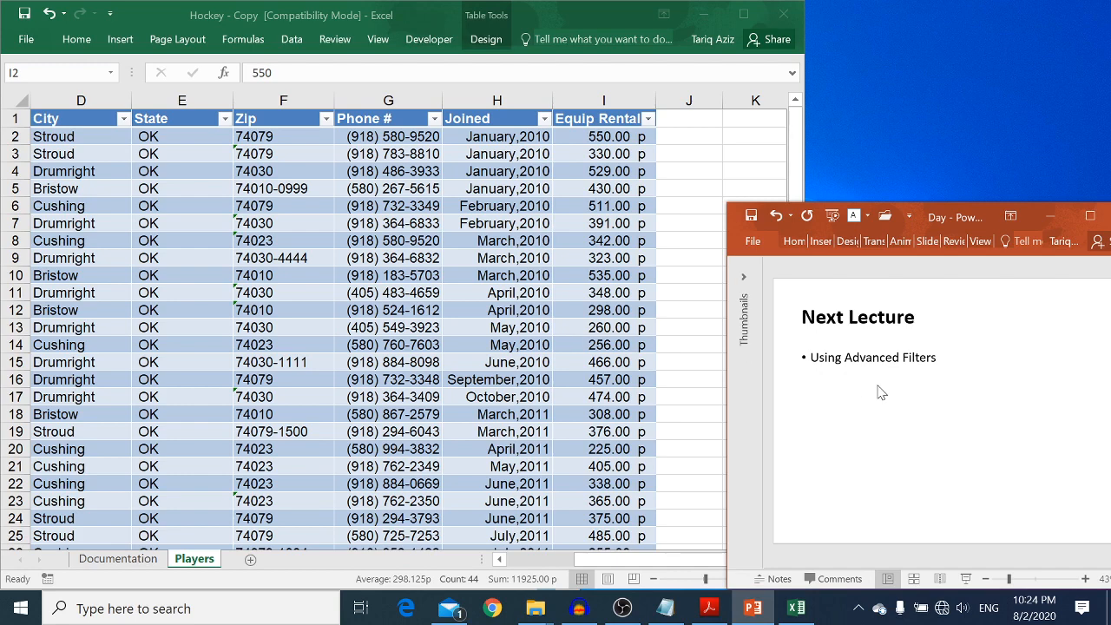
scroll(880, 392, "down", 1)
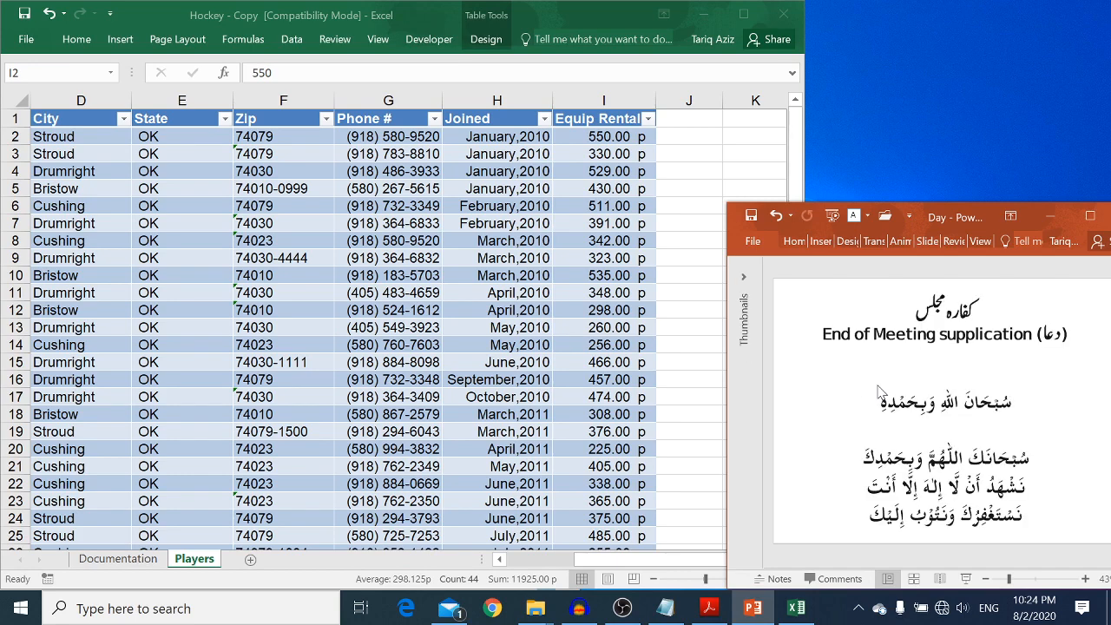